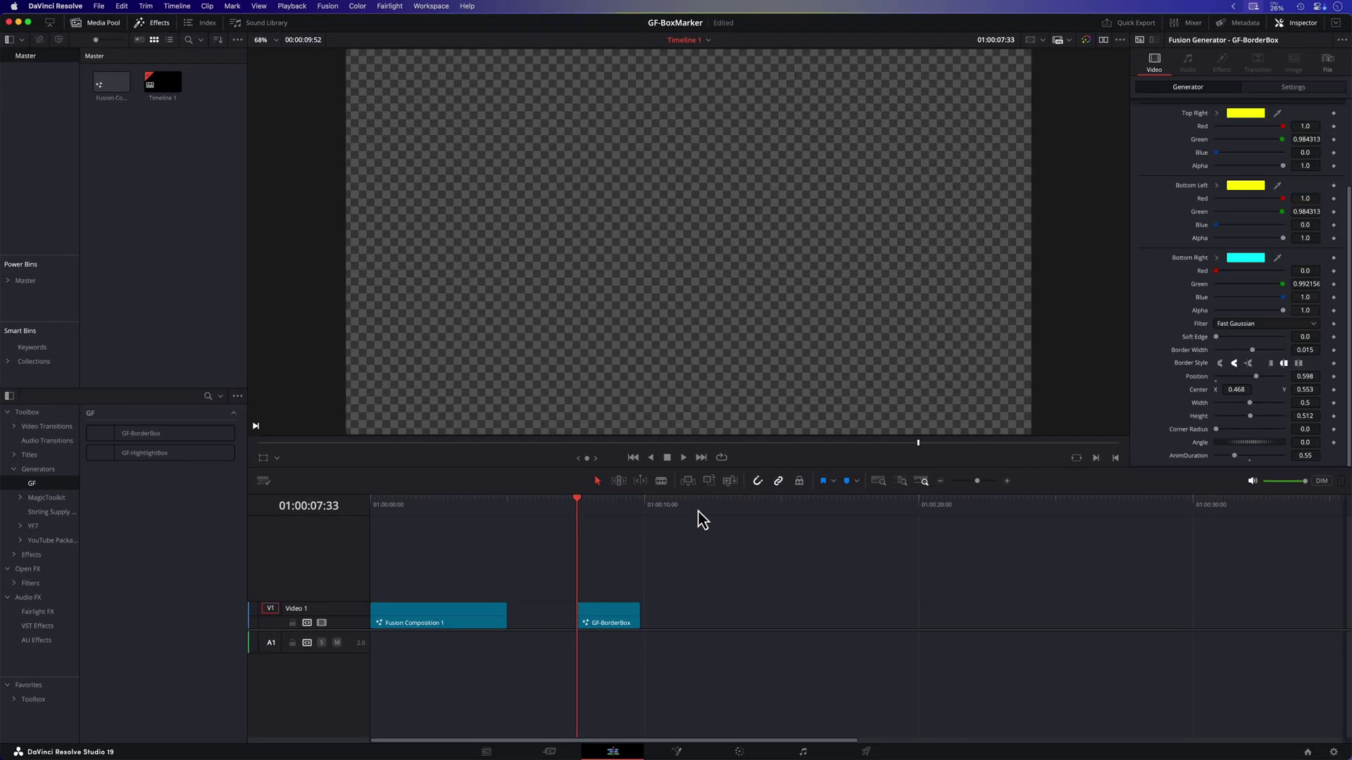
Play the timeline to preview the GF-BorderBox generator's animated gradient border
key(space)
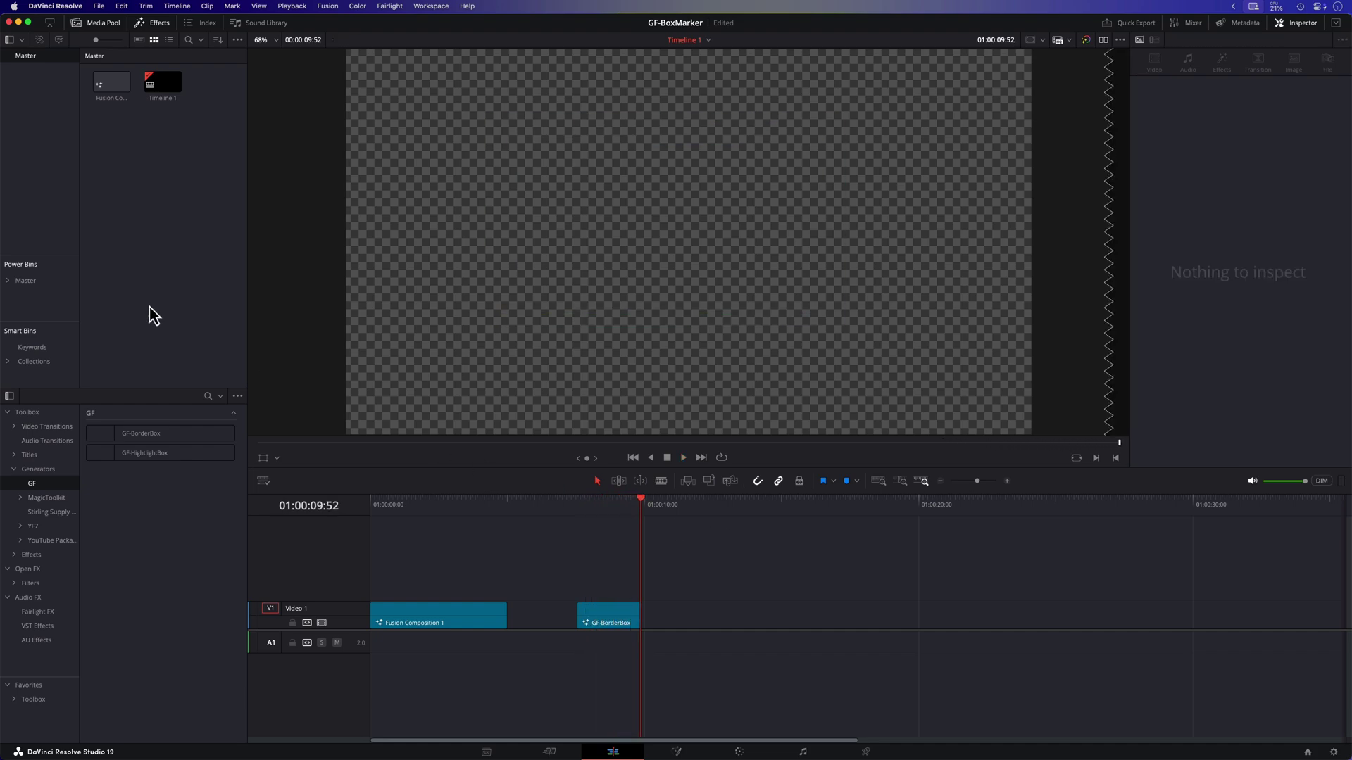
Add a Fusion composition named AnimBox from the Media Pool and open it on the Fusion page
right_click(147, 174)
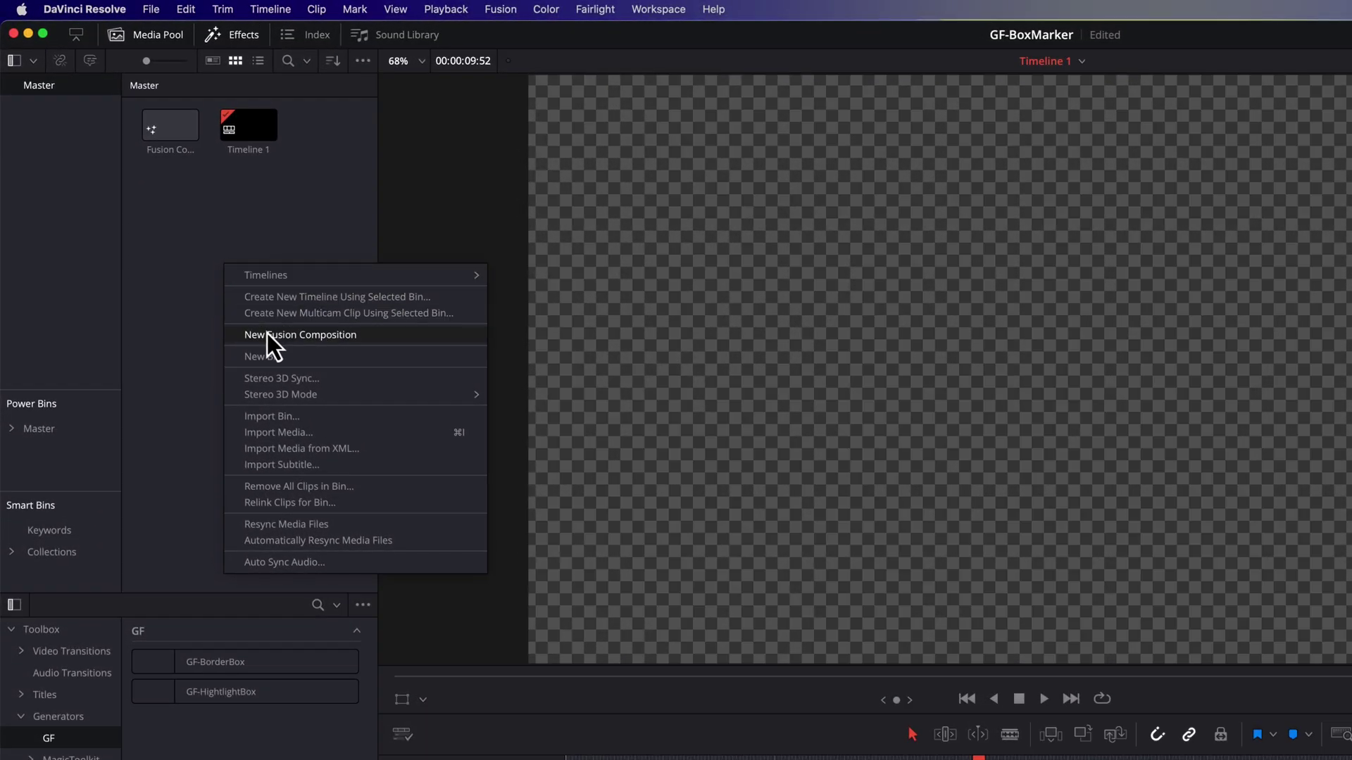
click(267, 335)
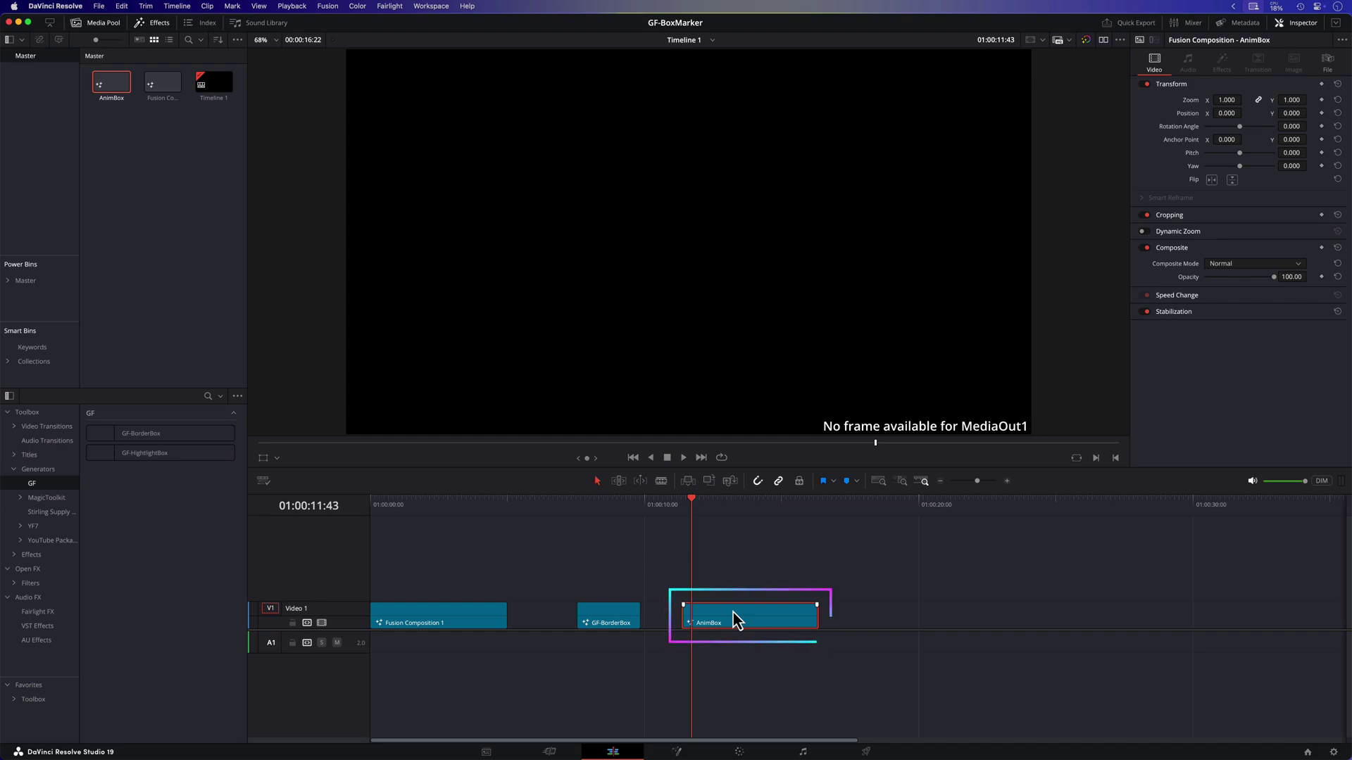
click(676, 752)
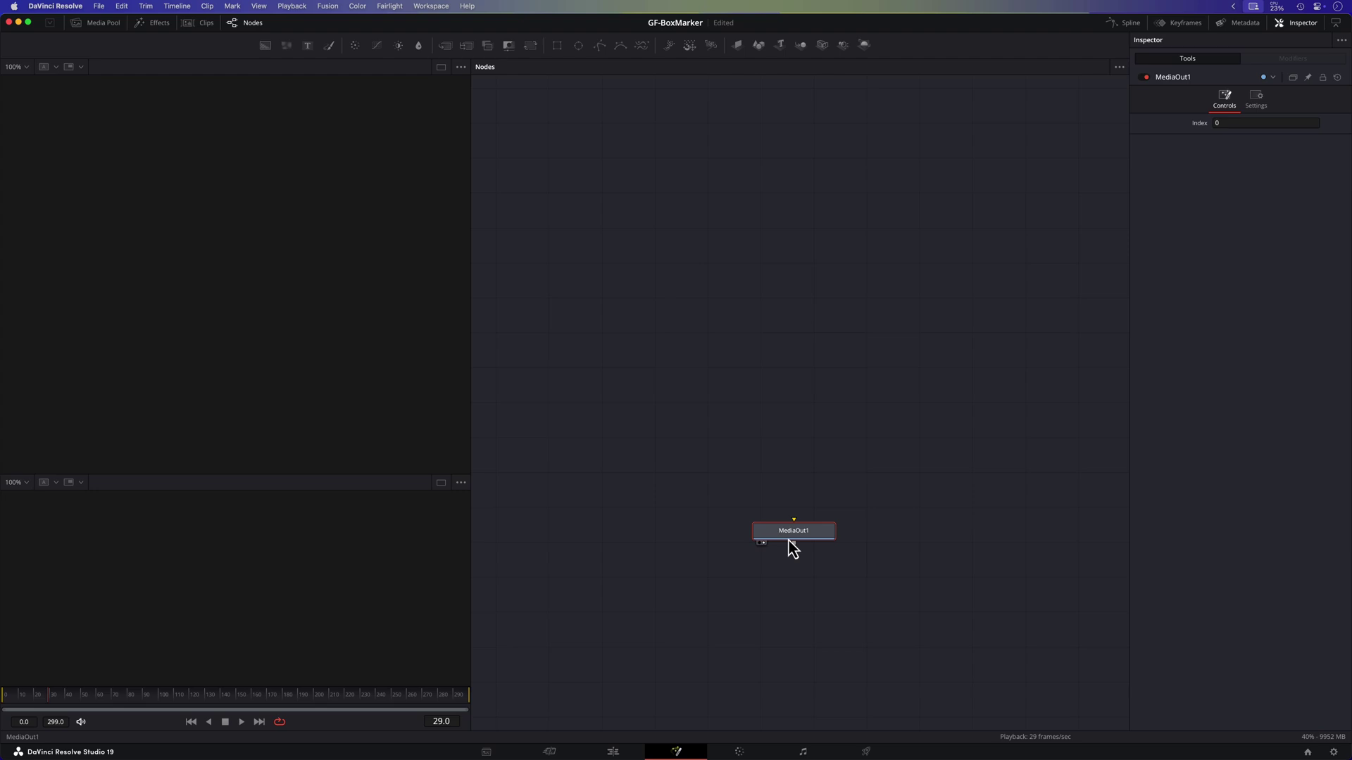
Add a Background node and place it above MediaOut1
click(821, 378)
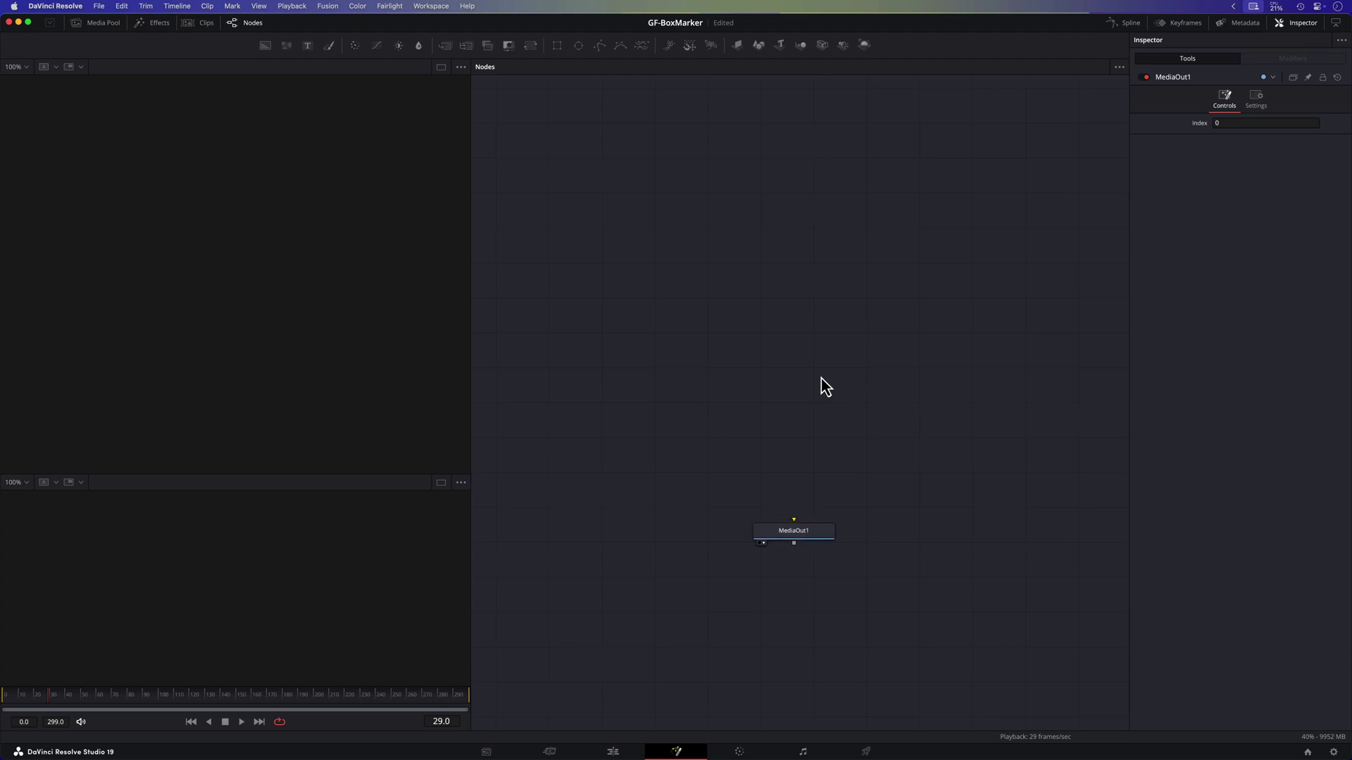
key(shift+space)
text(rect)
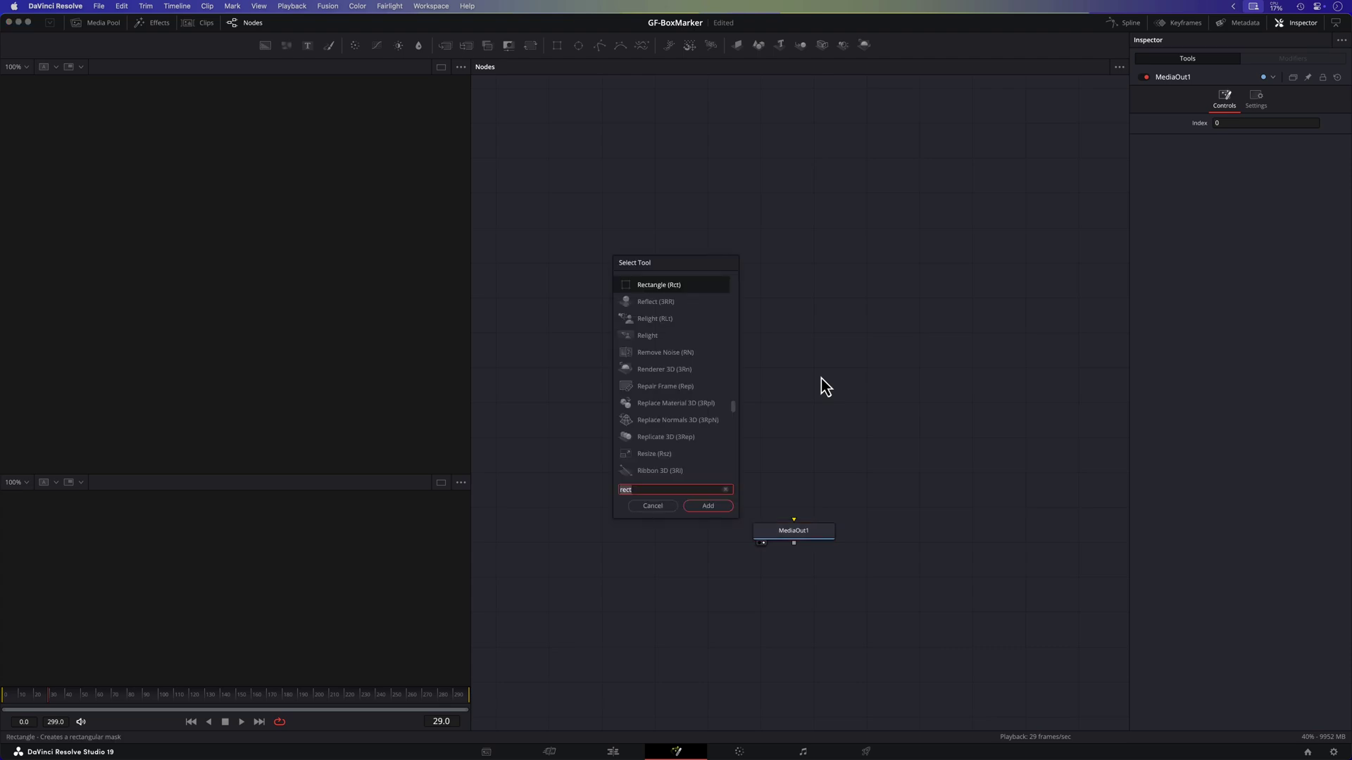
key(BackSpace)
key(BackSpace)
key(BackSpace)
key(BackSpace)
text(ba)
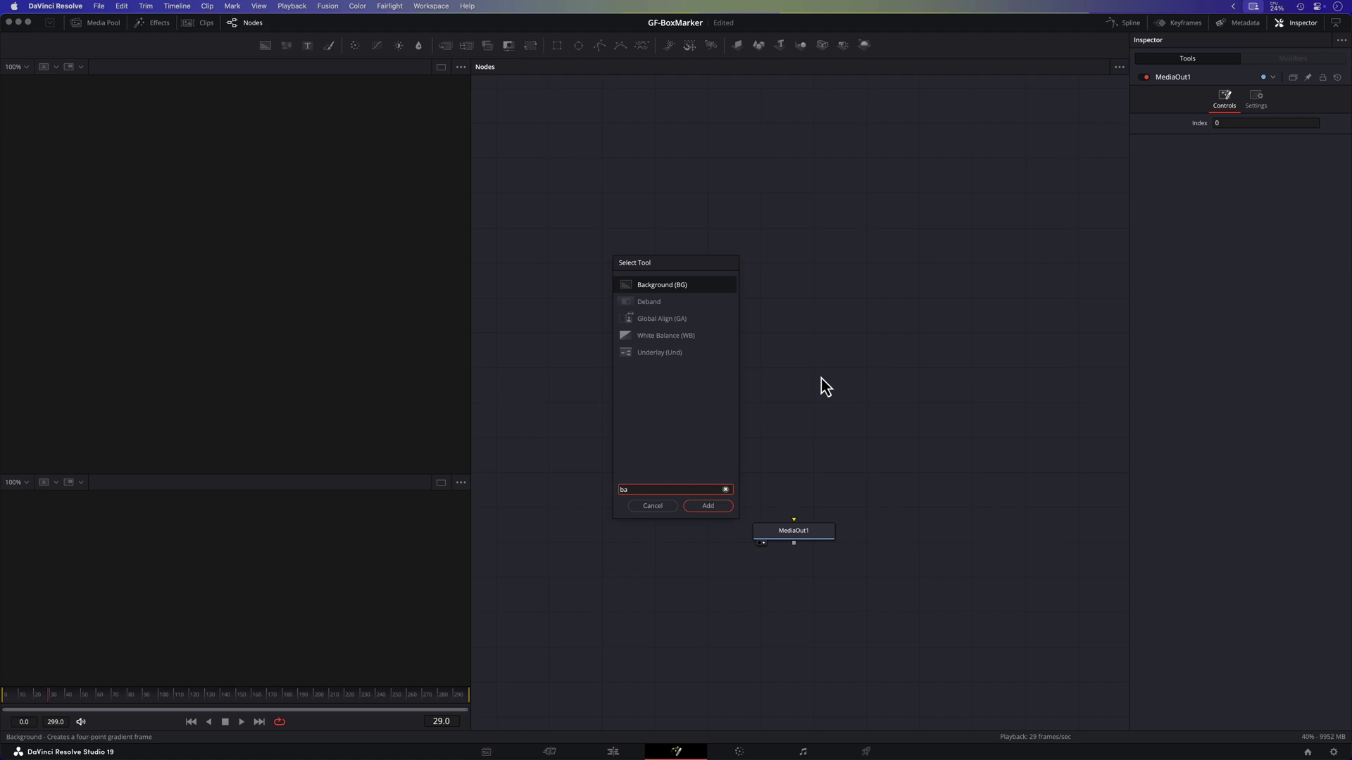
key(Return)
drag(821, 378, 796, 531)
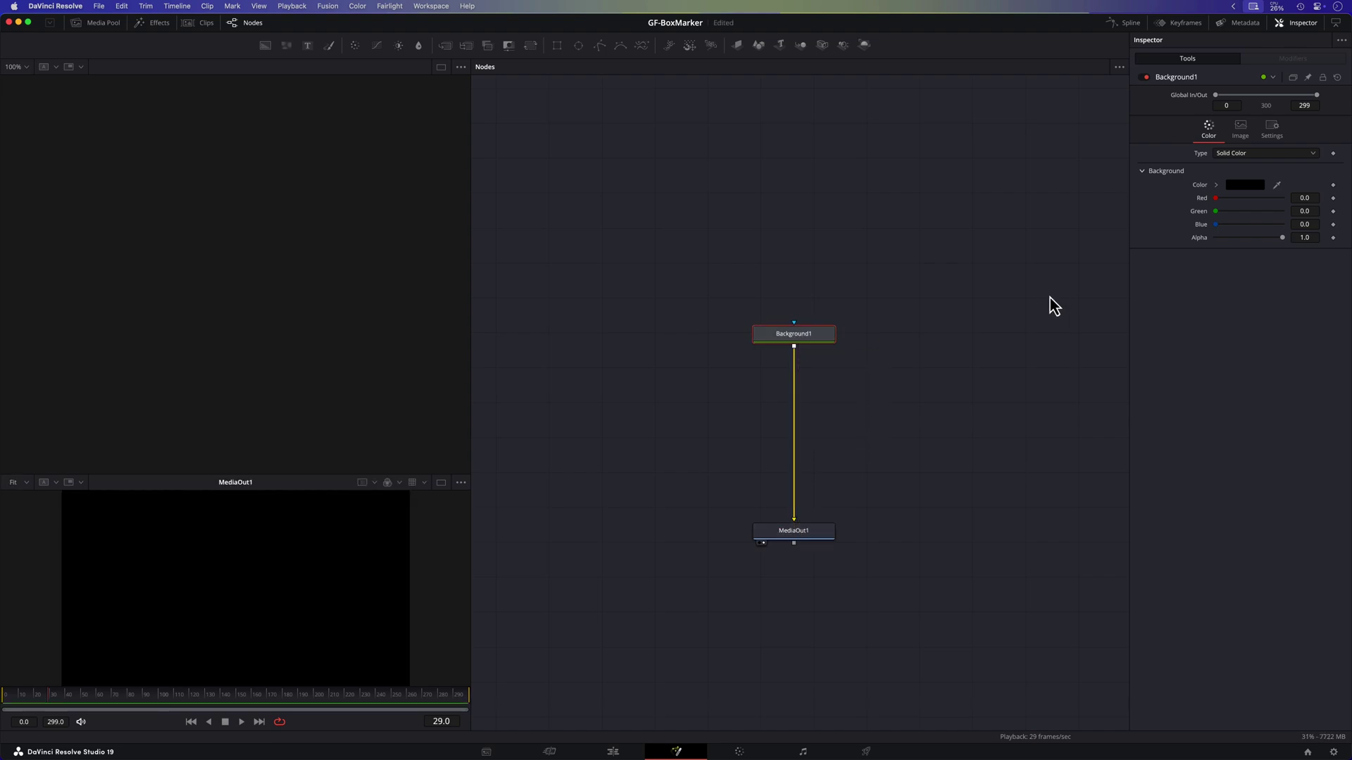
Set Background1's colour to solid red
click(1244, 186)
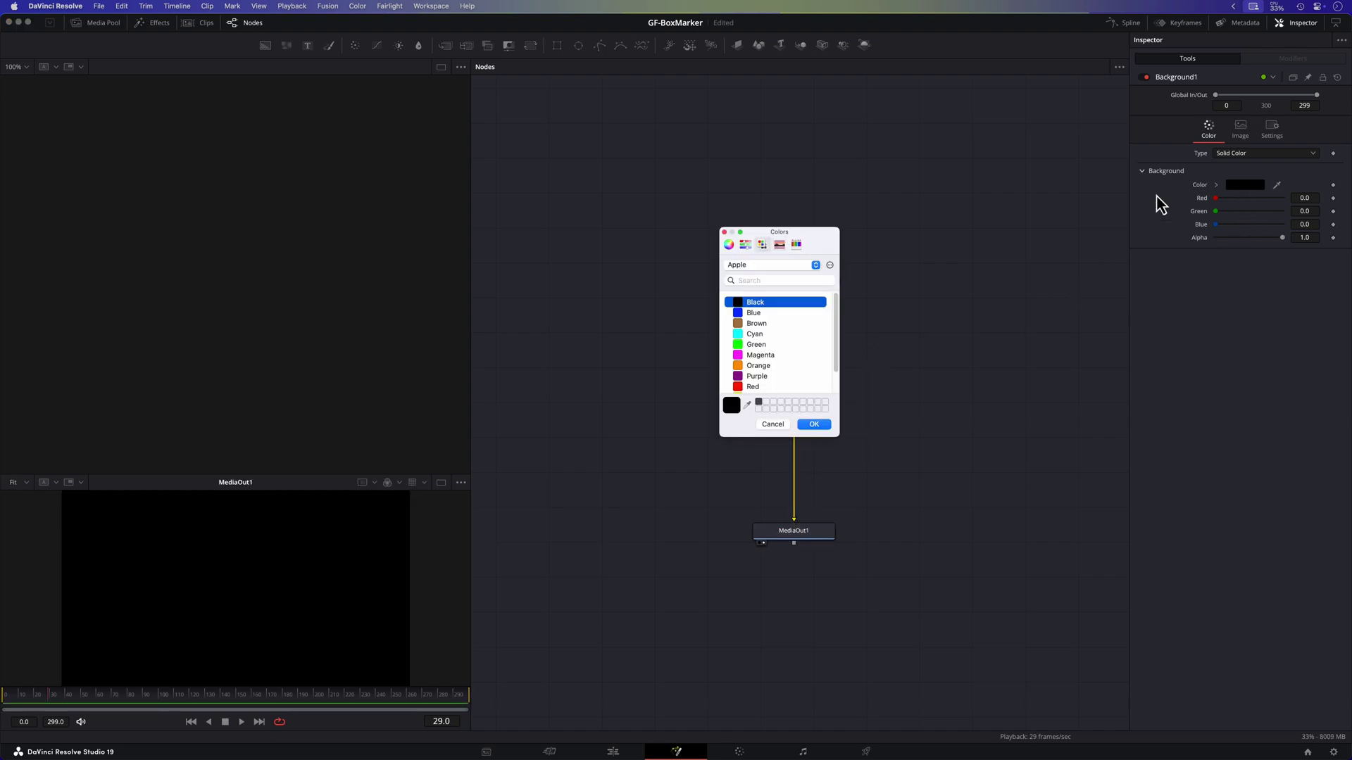
click(753, 387)
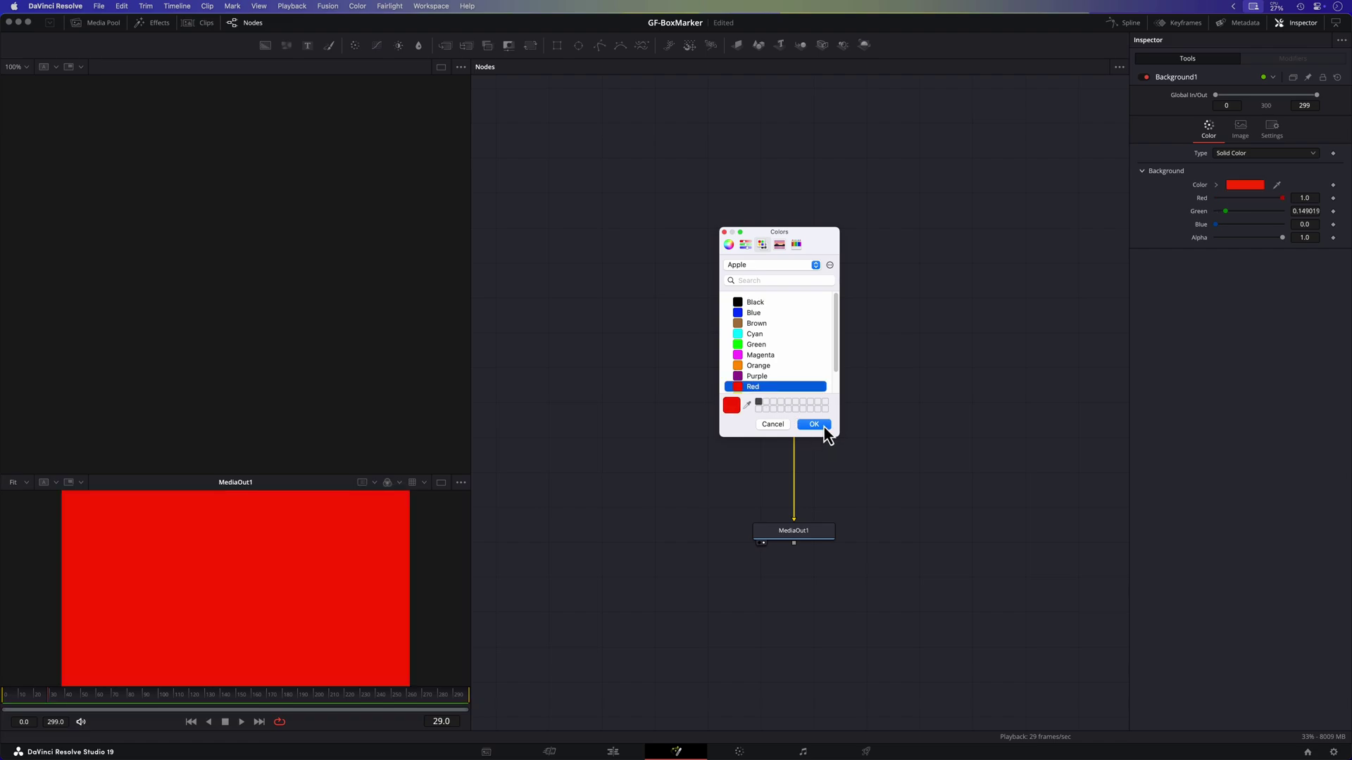
click(820, 425)
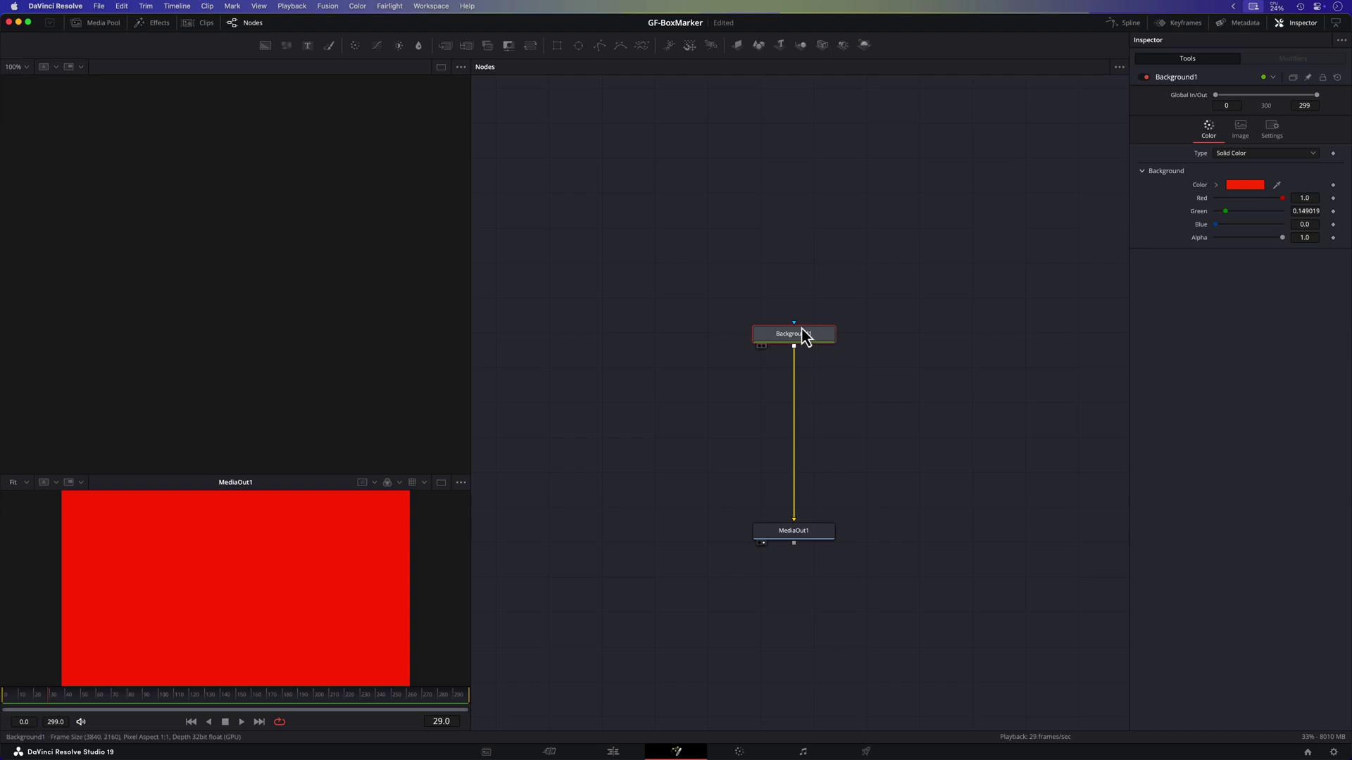
Attach a Rectangle mask to Background1, place it to the left, and rename it BorderBox
key(shift+space)
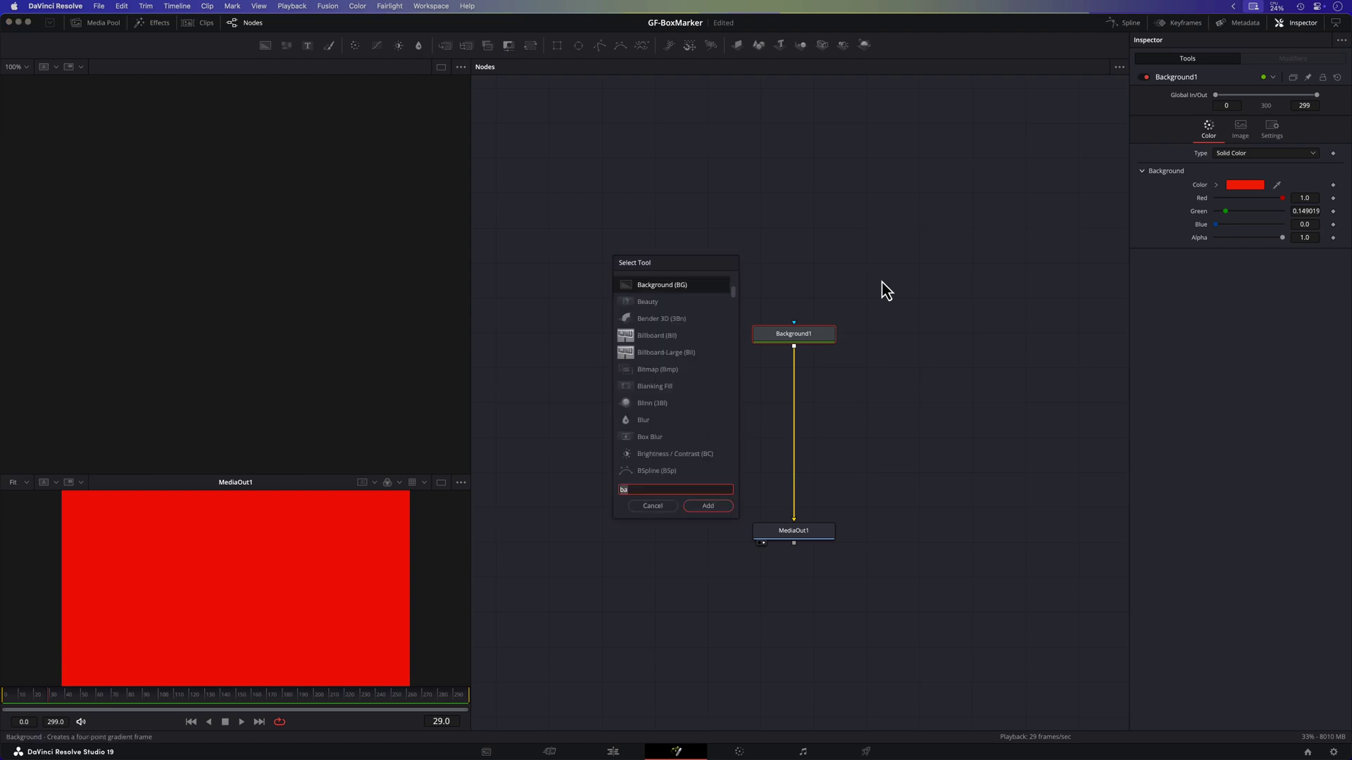
text(re)
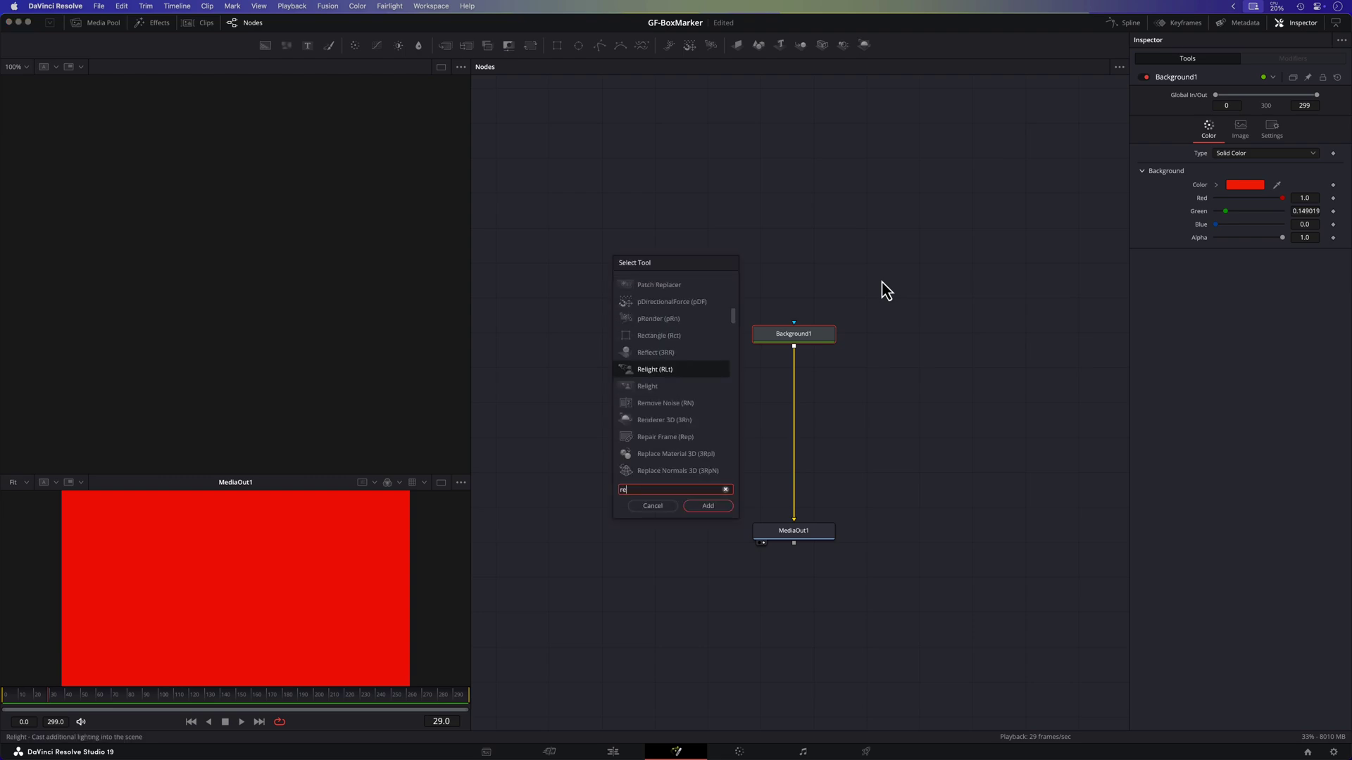
text(c)
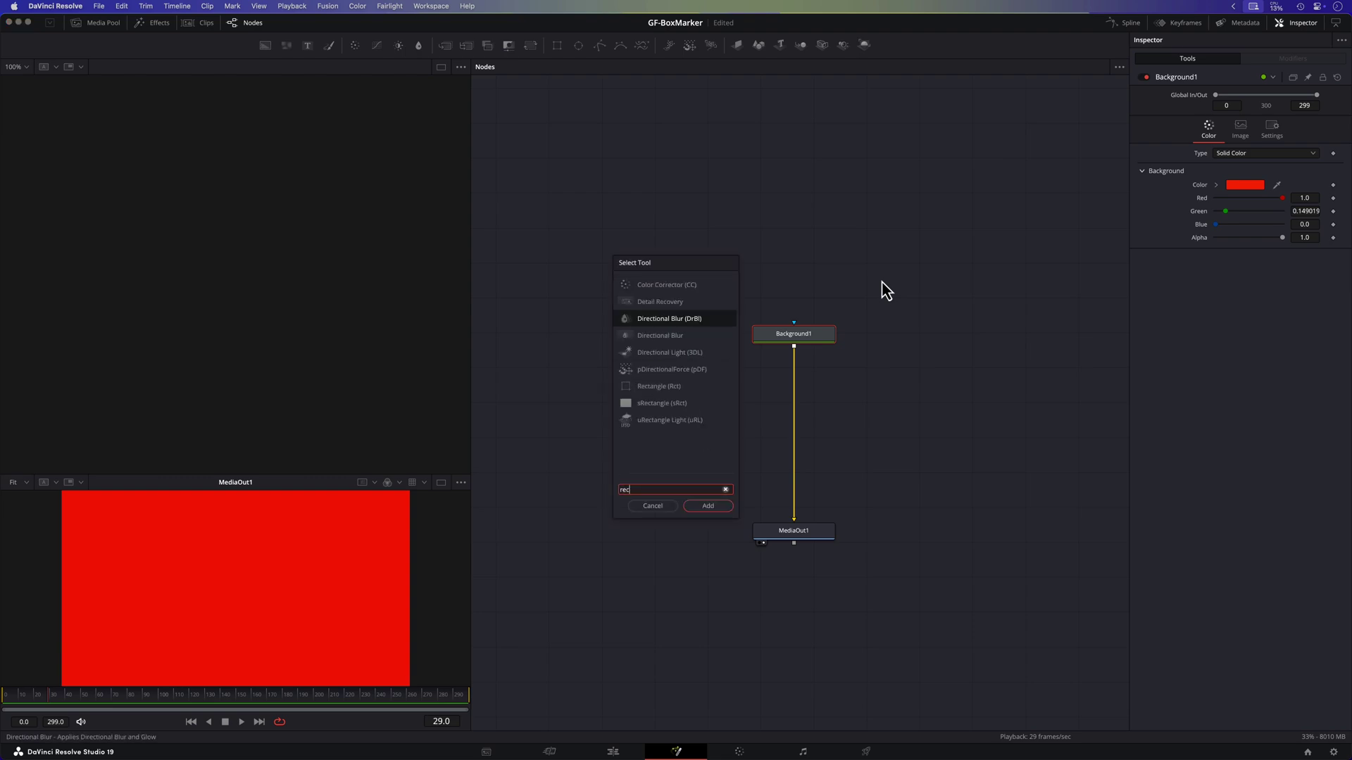
key(Down)
key(Down)
key(Down)
key(Down)
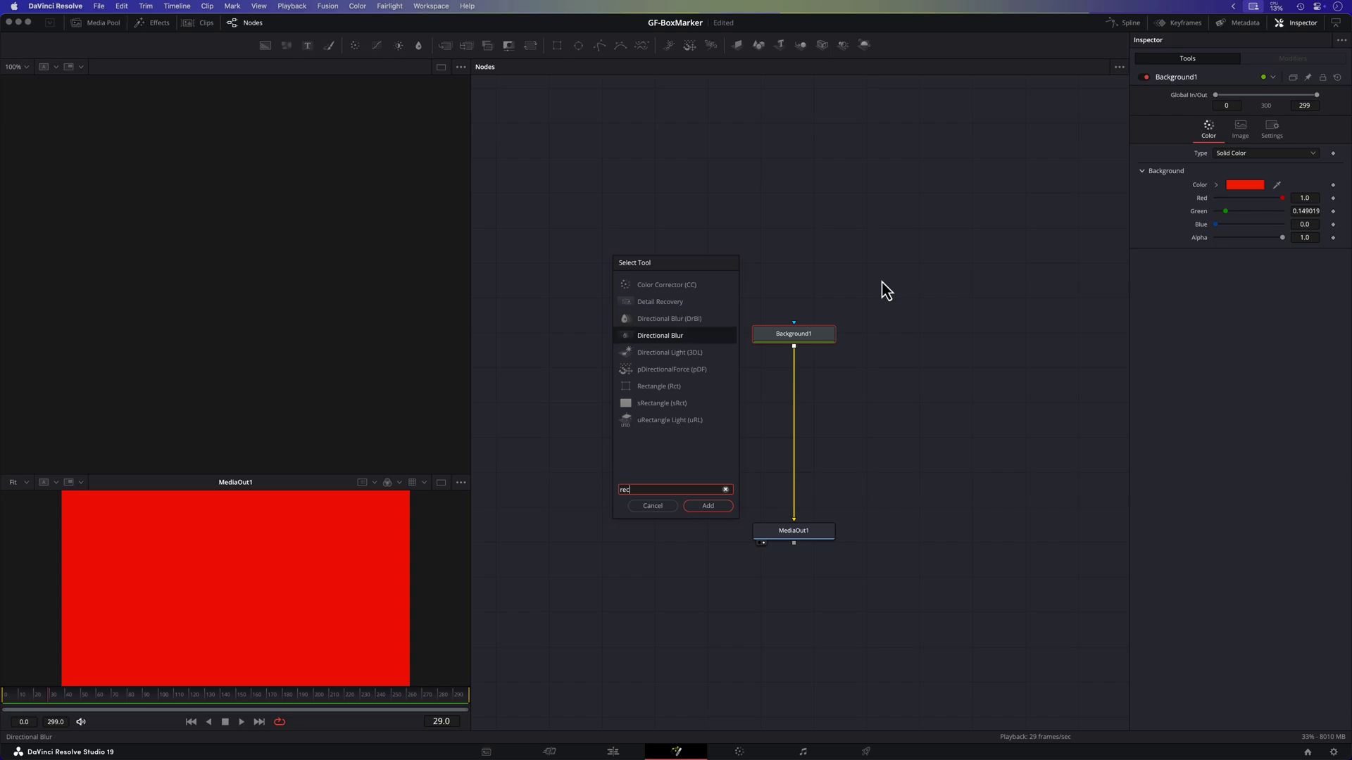
key(Return)
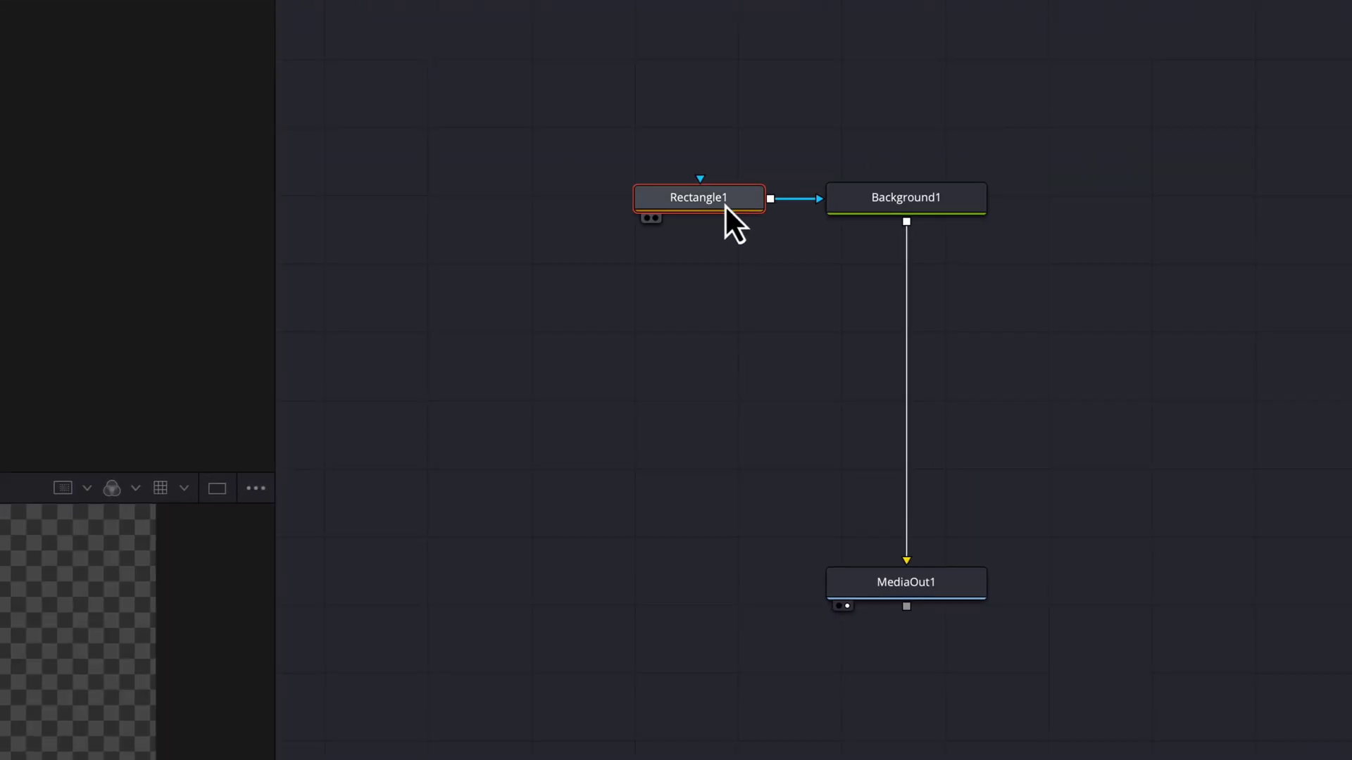
drag(720, 200, 649, 204)
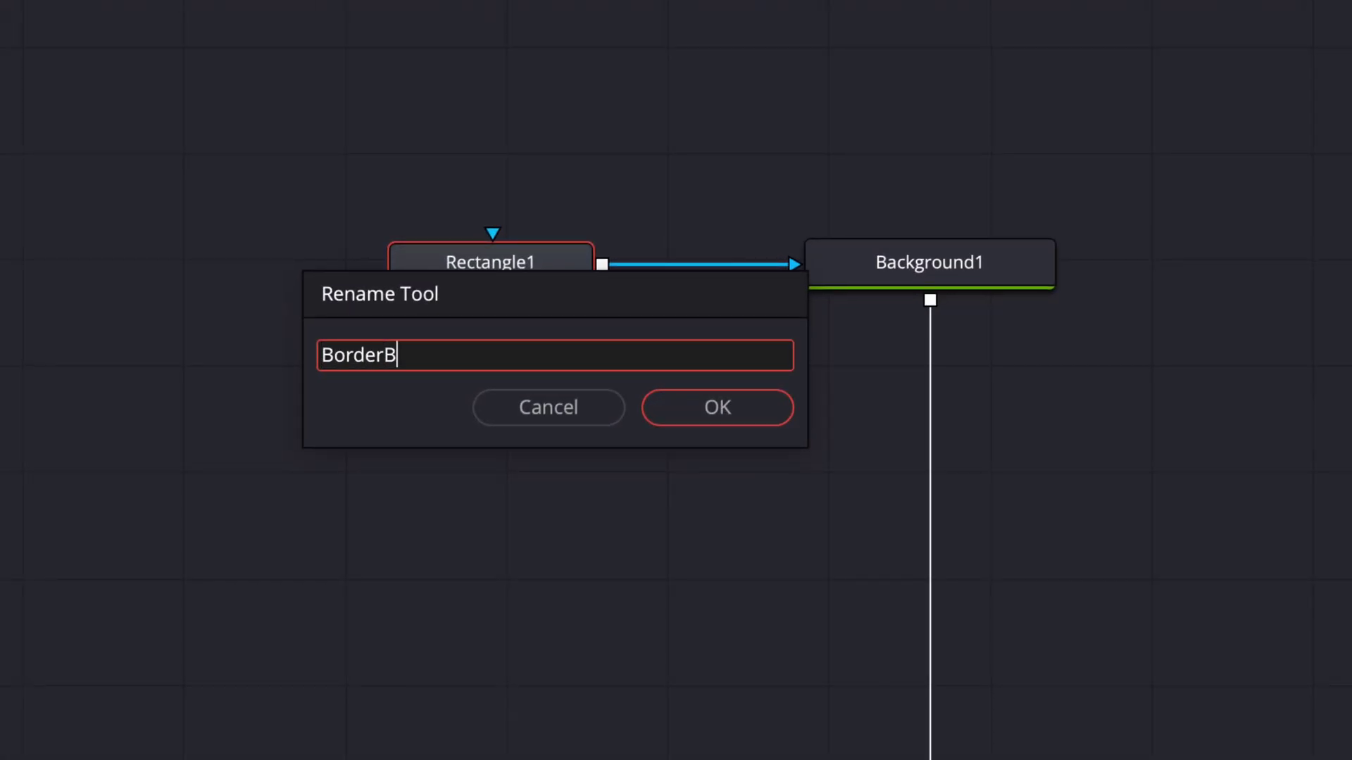
key(Return)
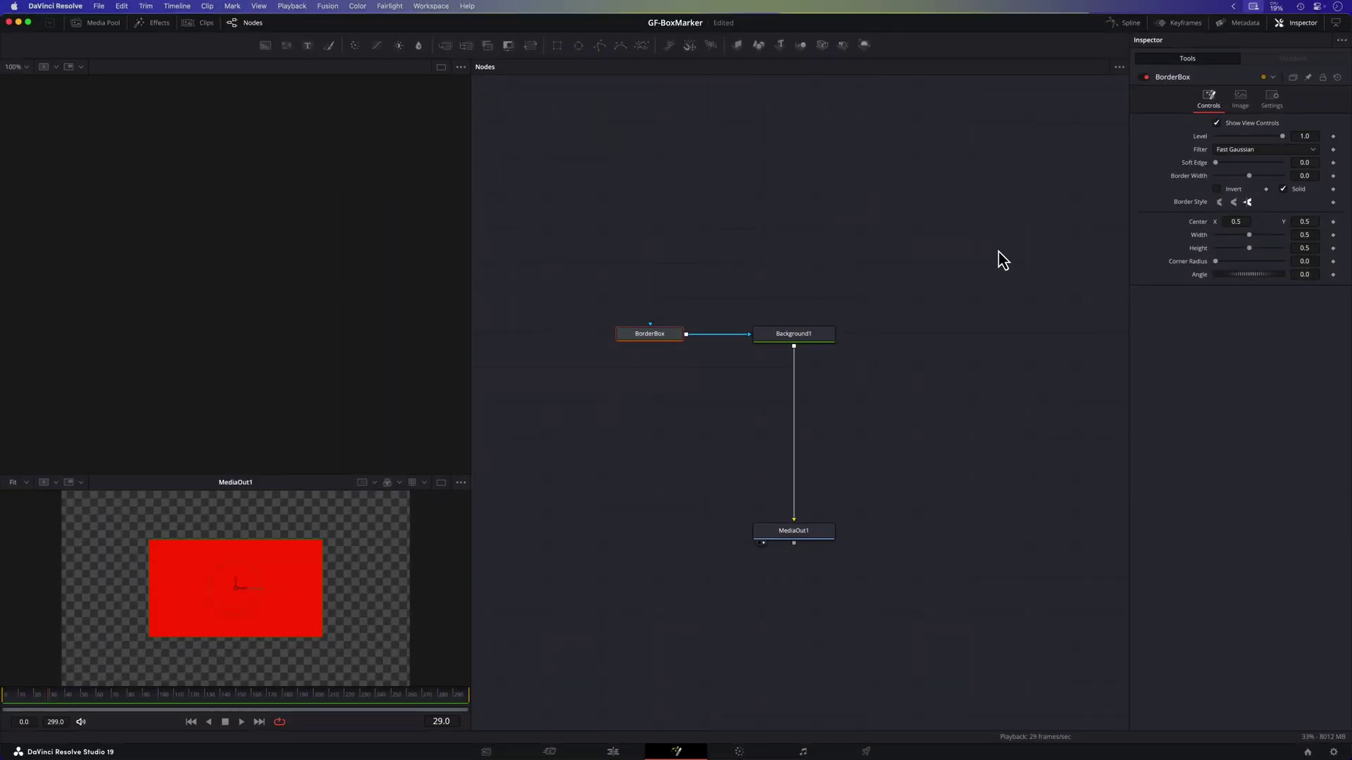
View BorderBox, uncheck Solid, set Border Width 0.019, and scrub Length from 0 upward
key(1)
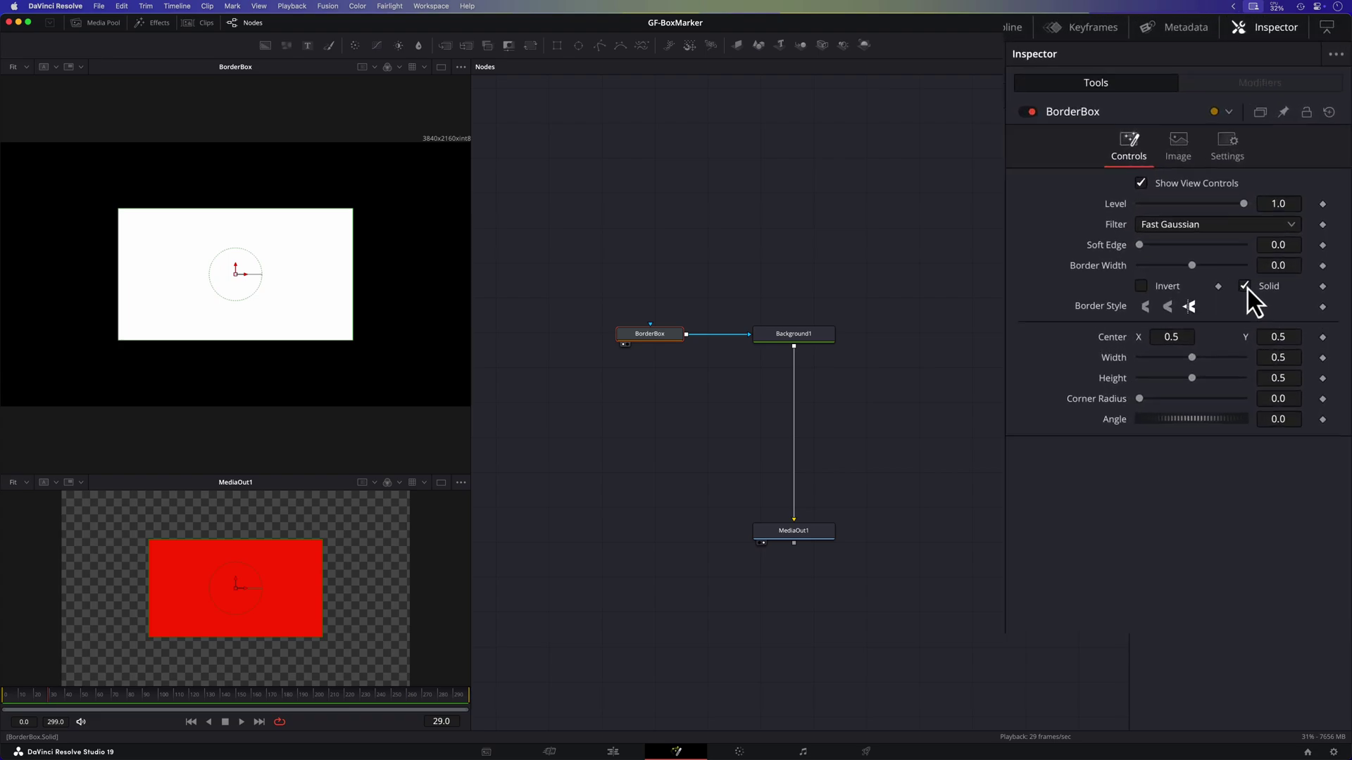
click(1283, 189)
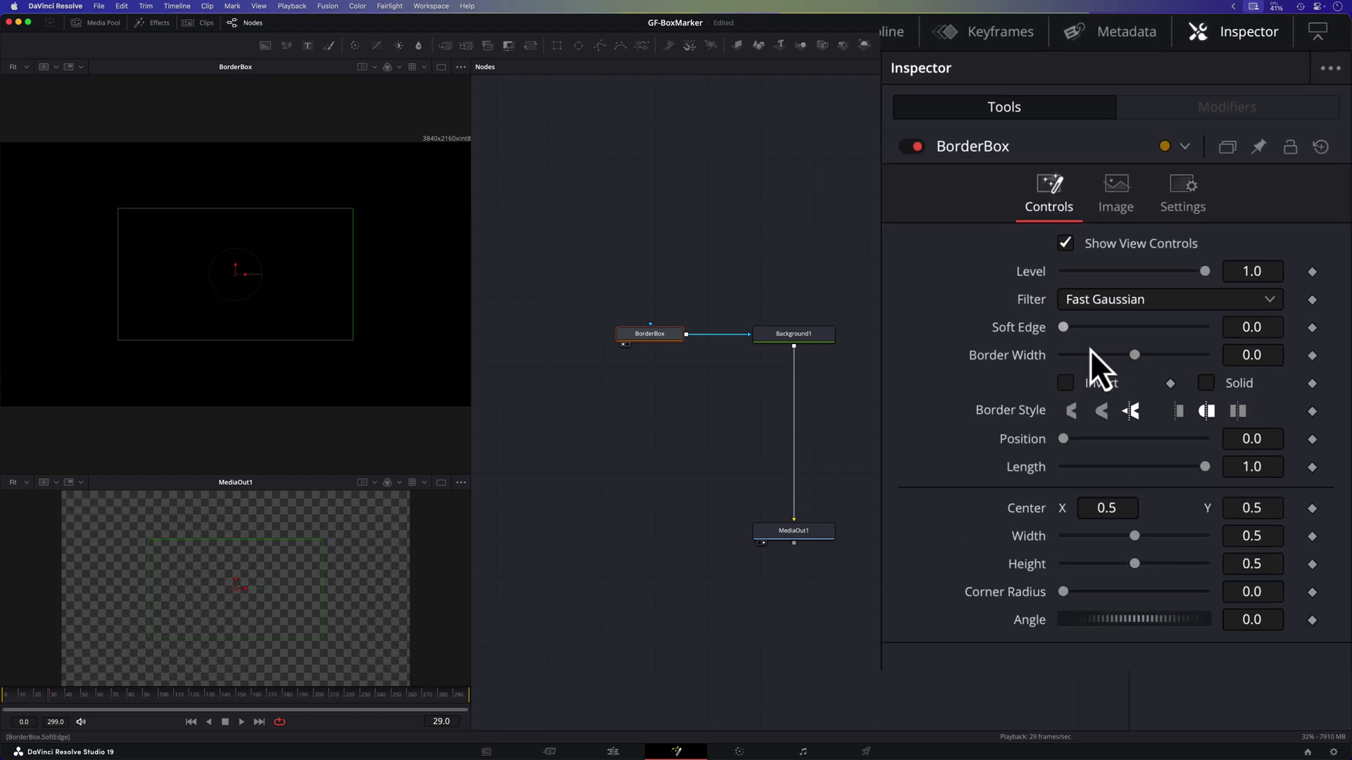
drag(1130, 357, 1138, 358)
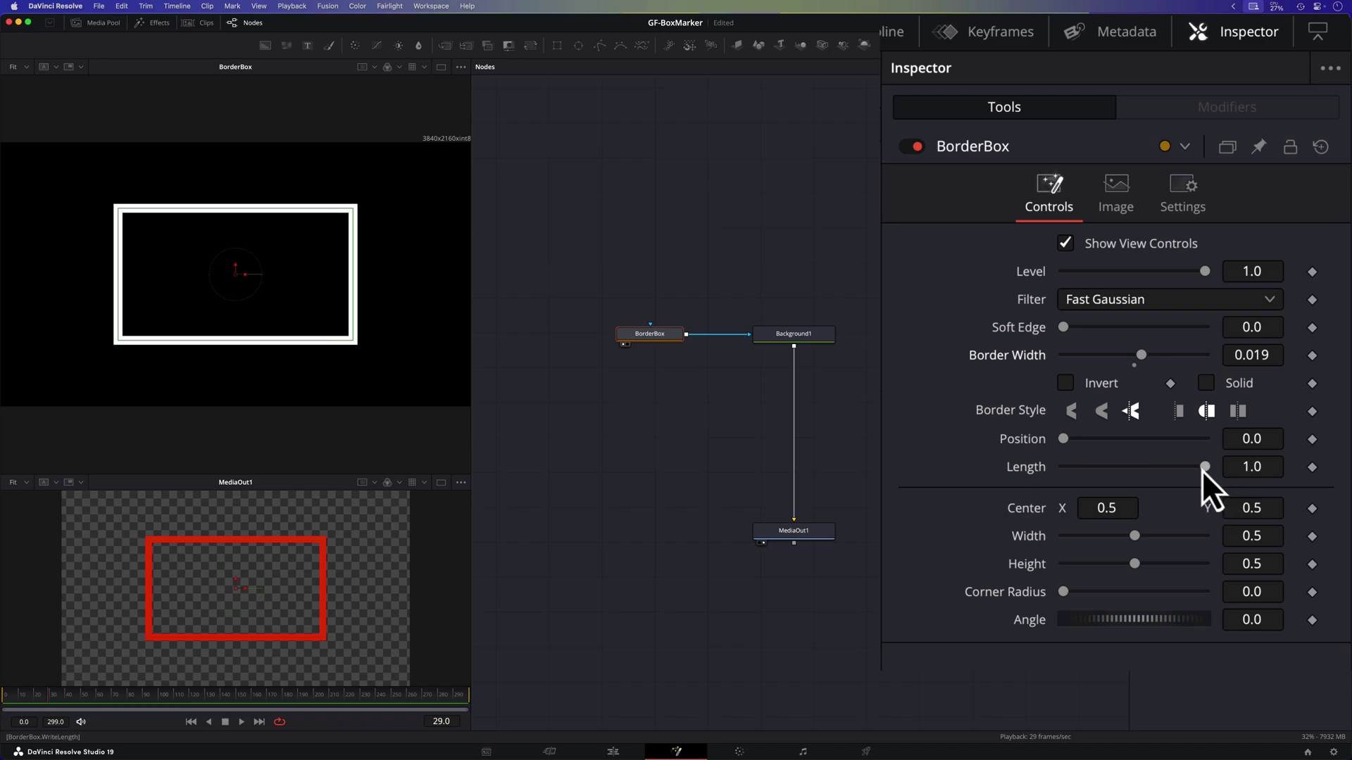
drag(1202, 468, 941, 488)
drag(1052, 485, 1281, 483)
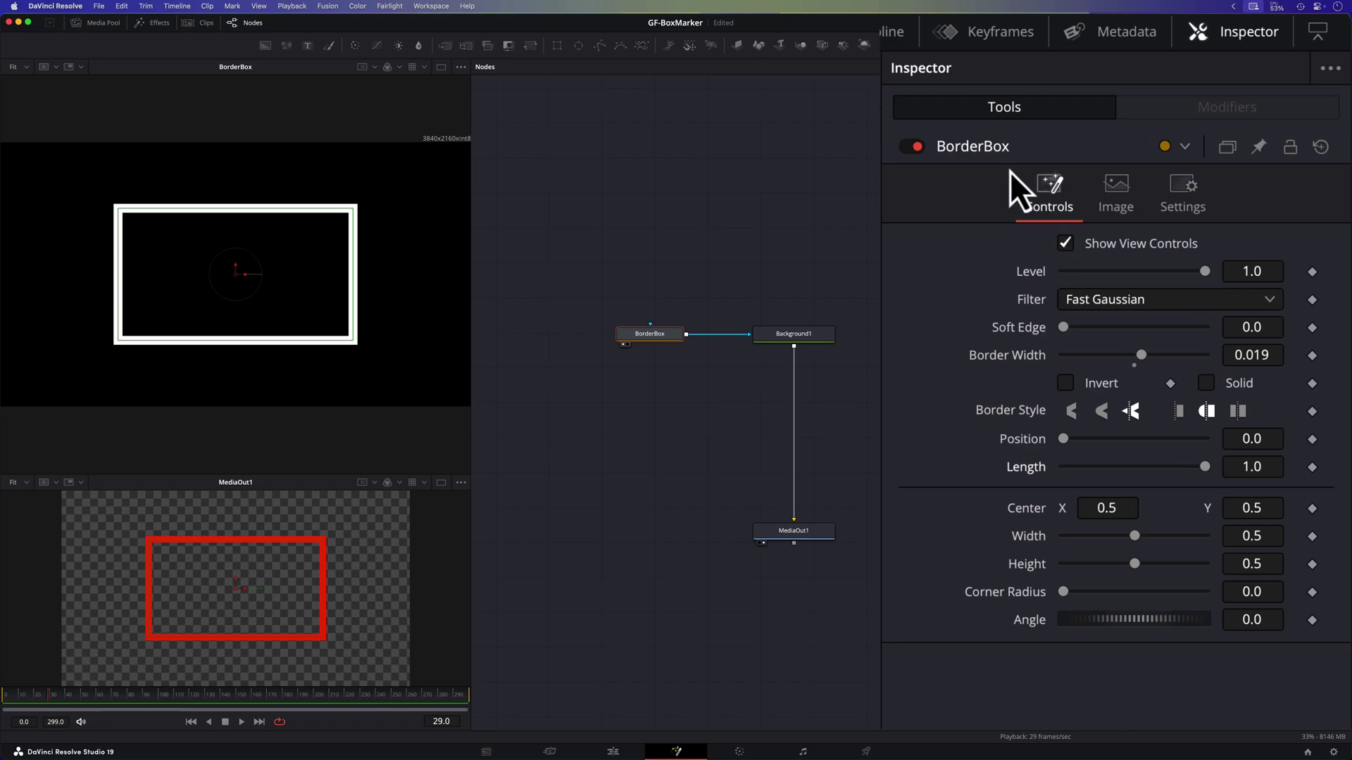
Create an AnimDuration SliderControl on BorderBox's Controls page via Edit Controls
right_click(1018, 149)
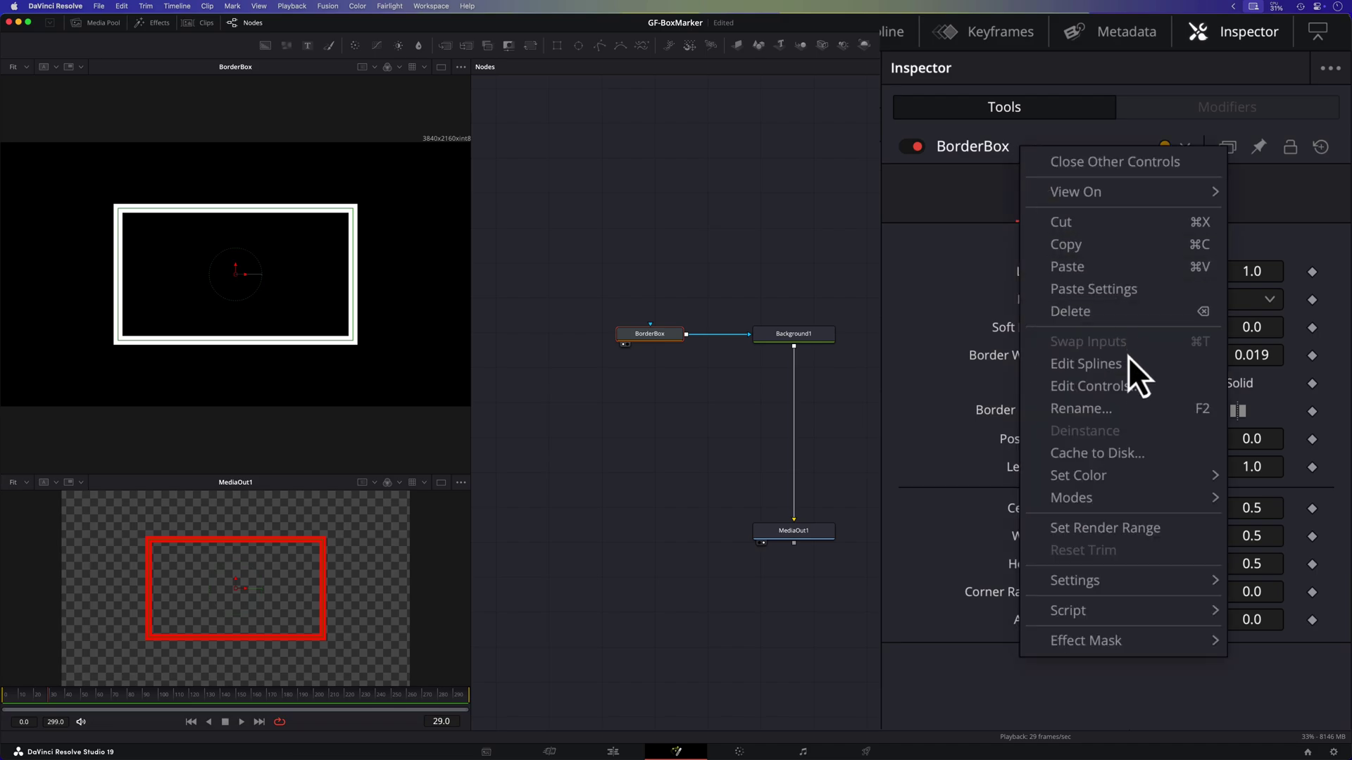
click(1131, 384)
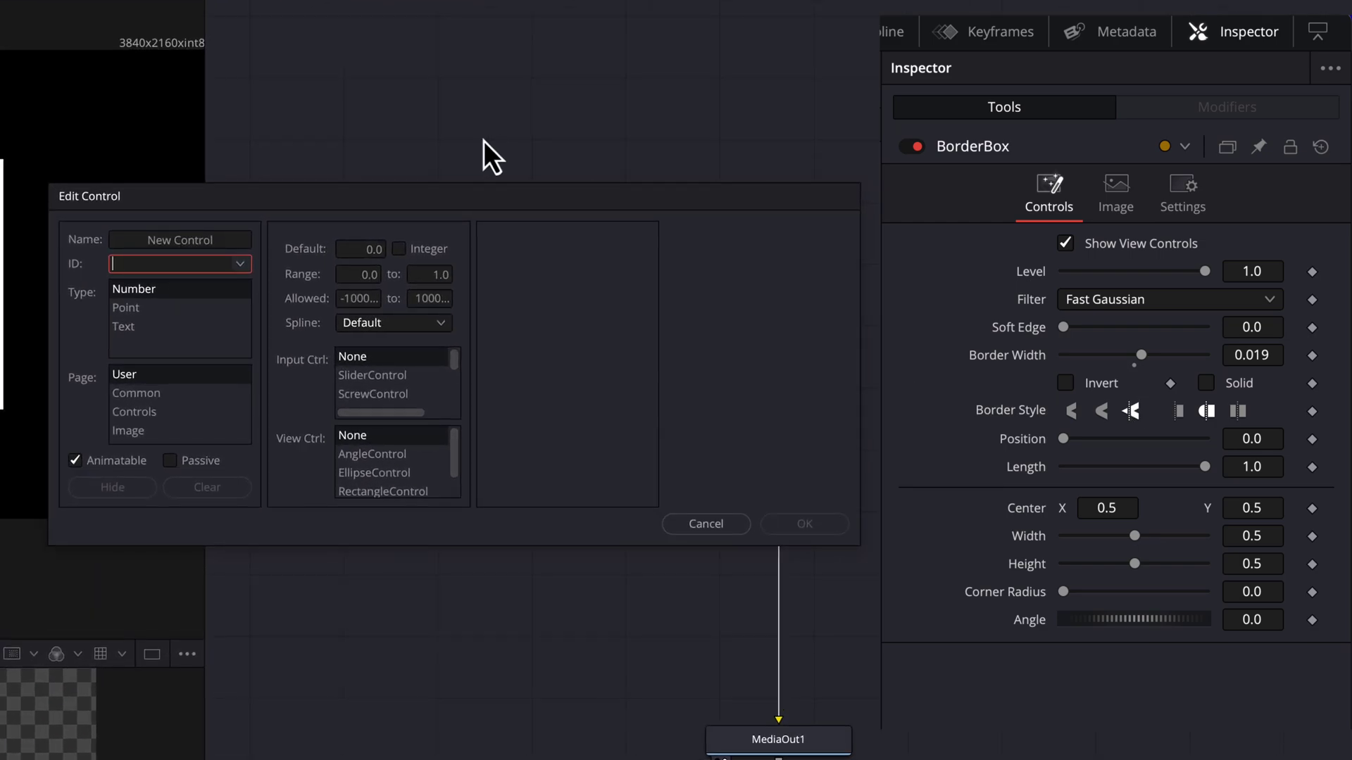
click(203, 241)
text(Anim)
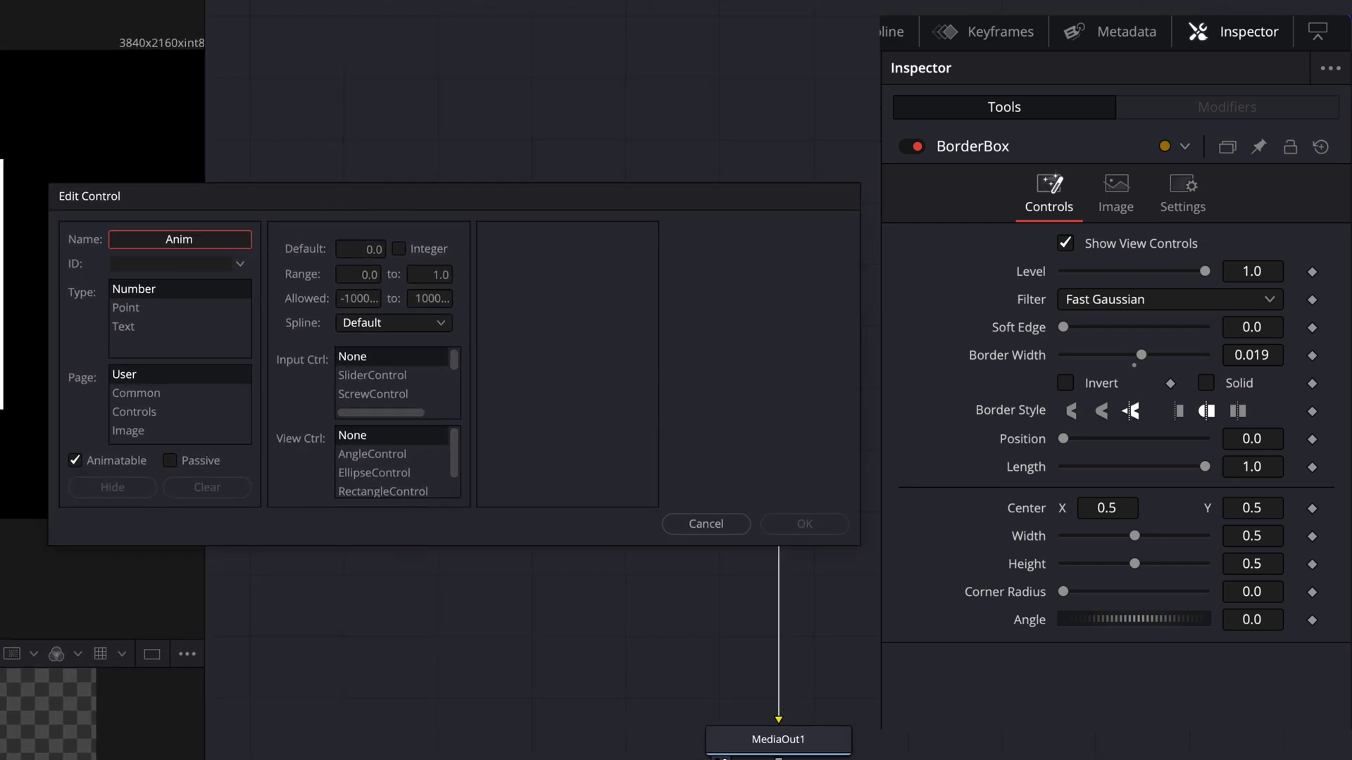
text(Duration)
key(Tab)
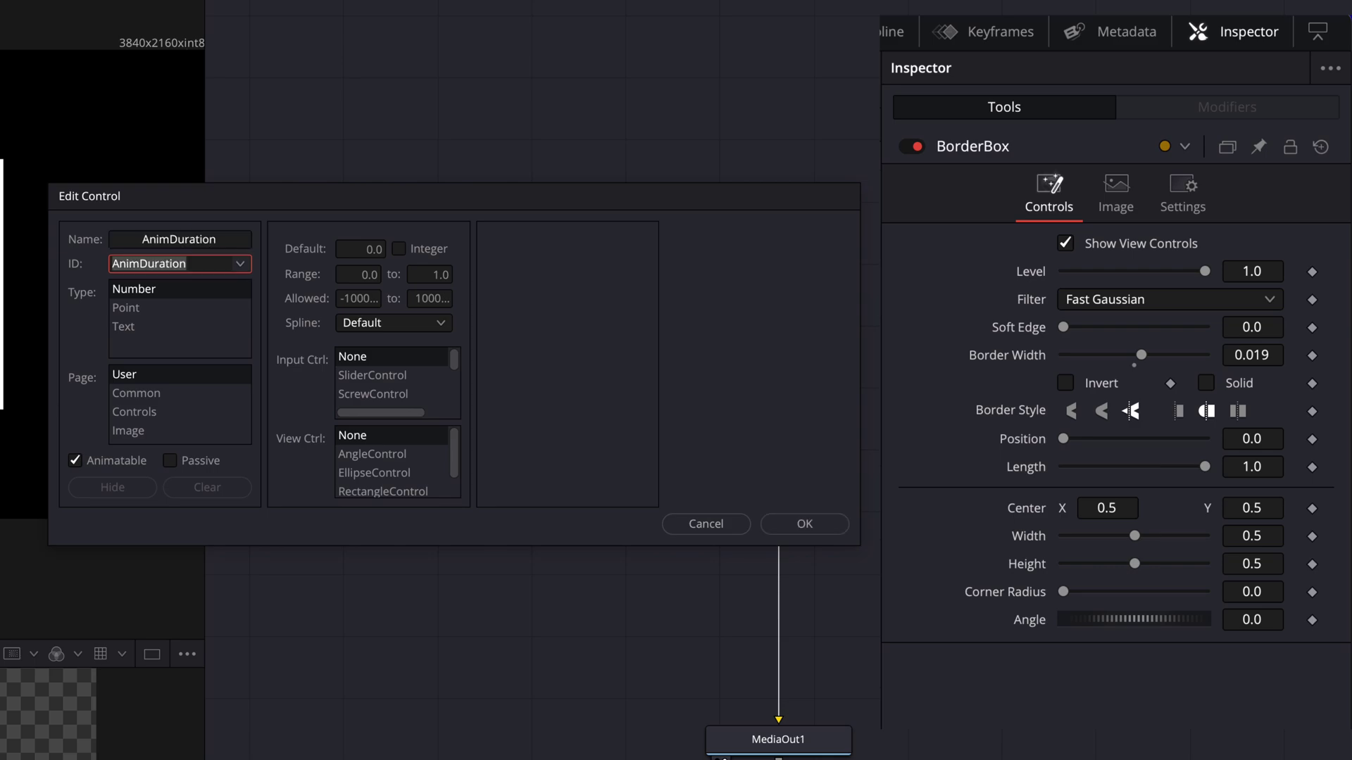
click(168, 411)
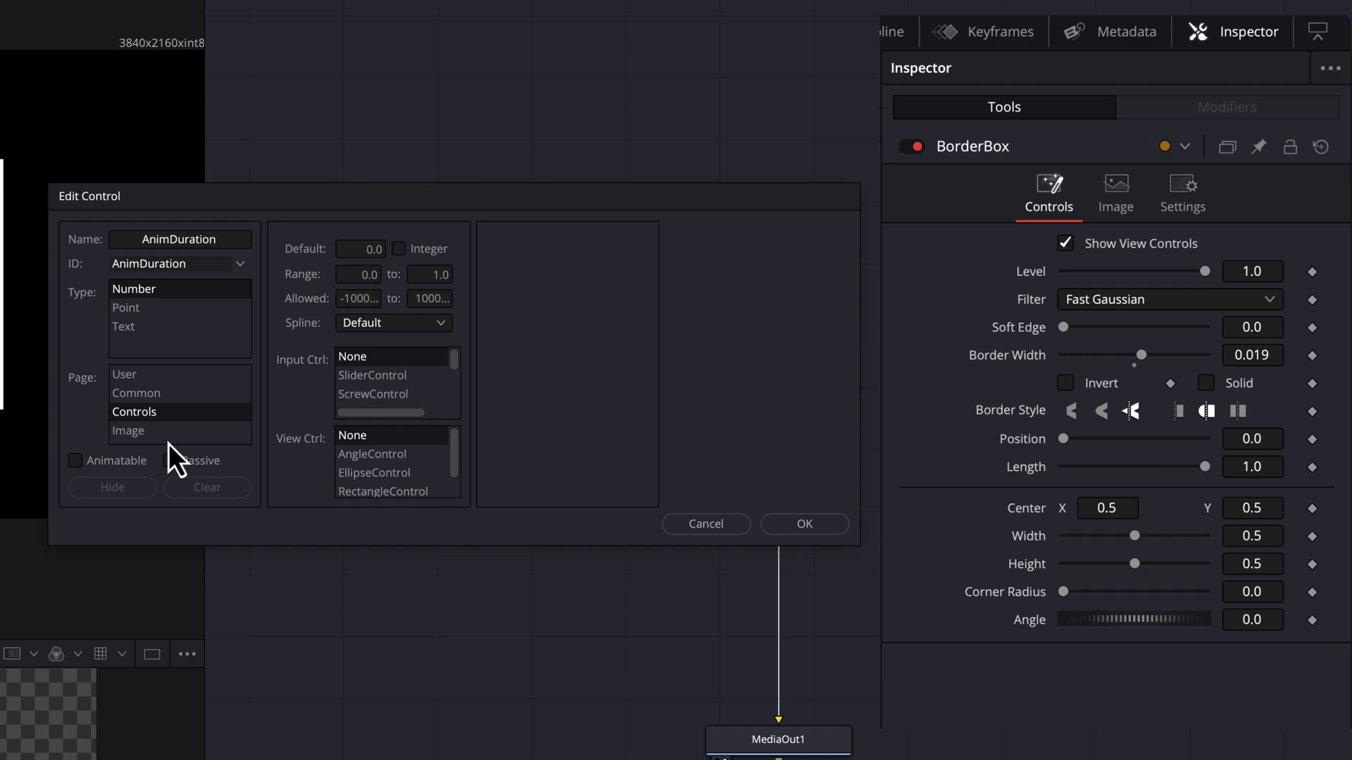
click(391, 376)
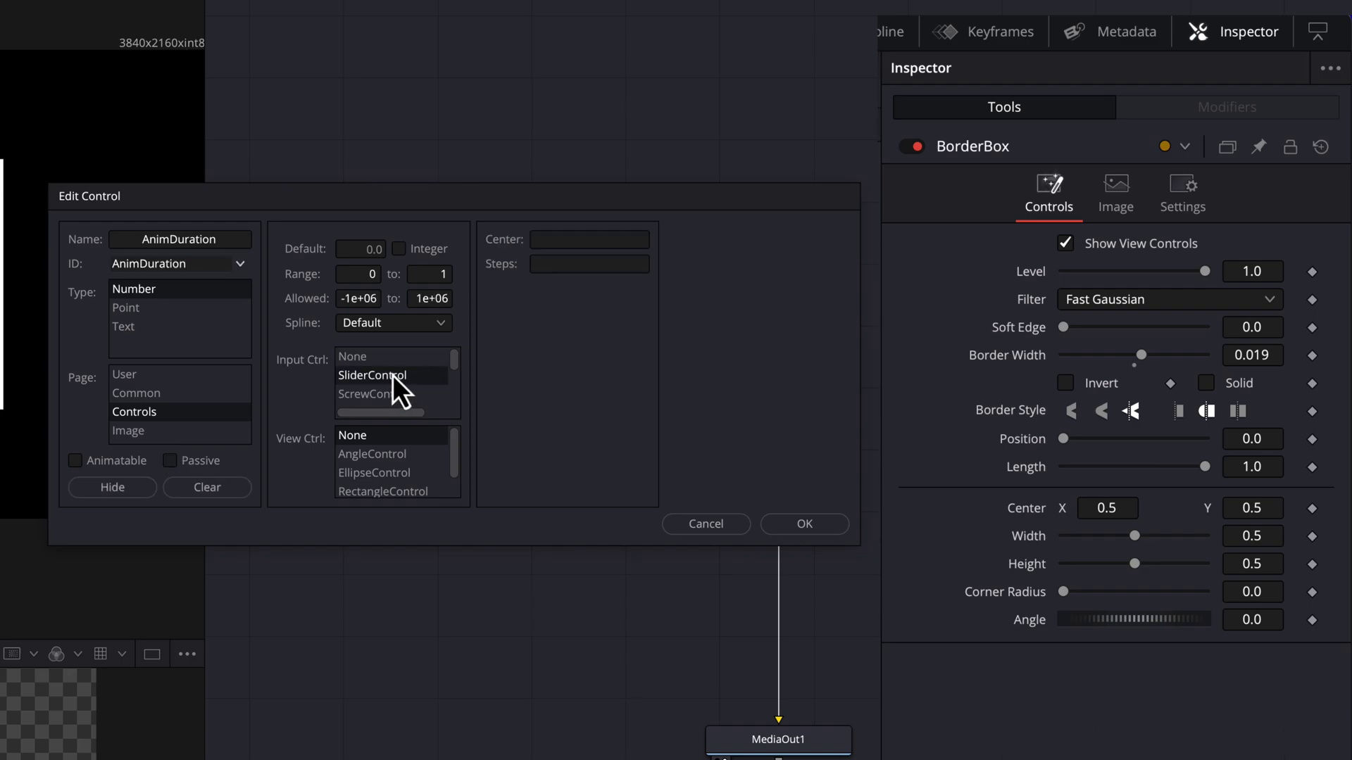
click(821, 529)
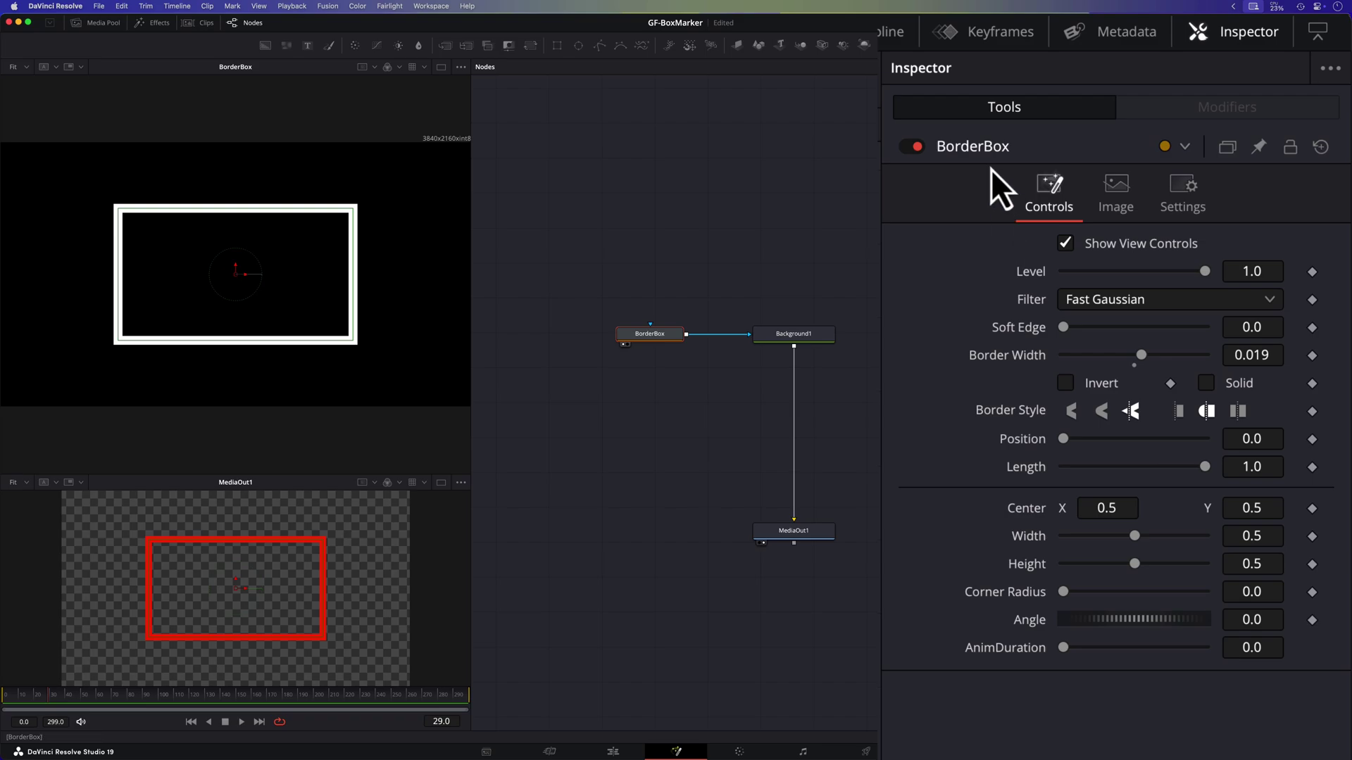
Add a FrameRate slider control to BorderBox's Controls page
right_click(989, 148)
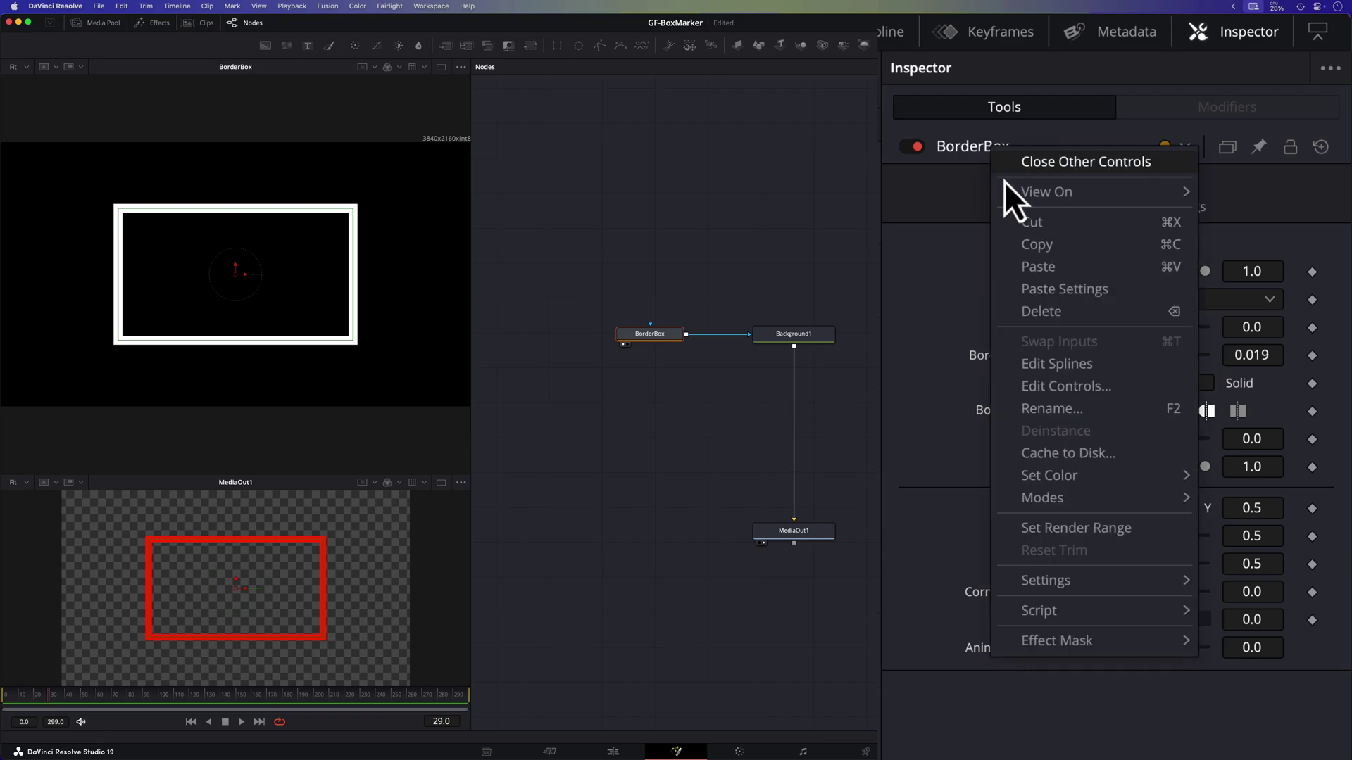
click(1071, 385)
click(454, 248)
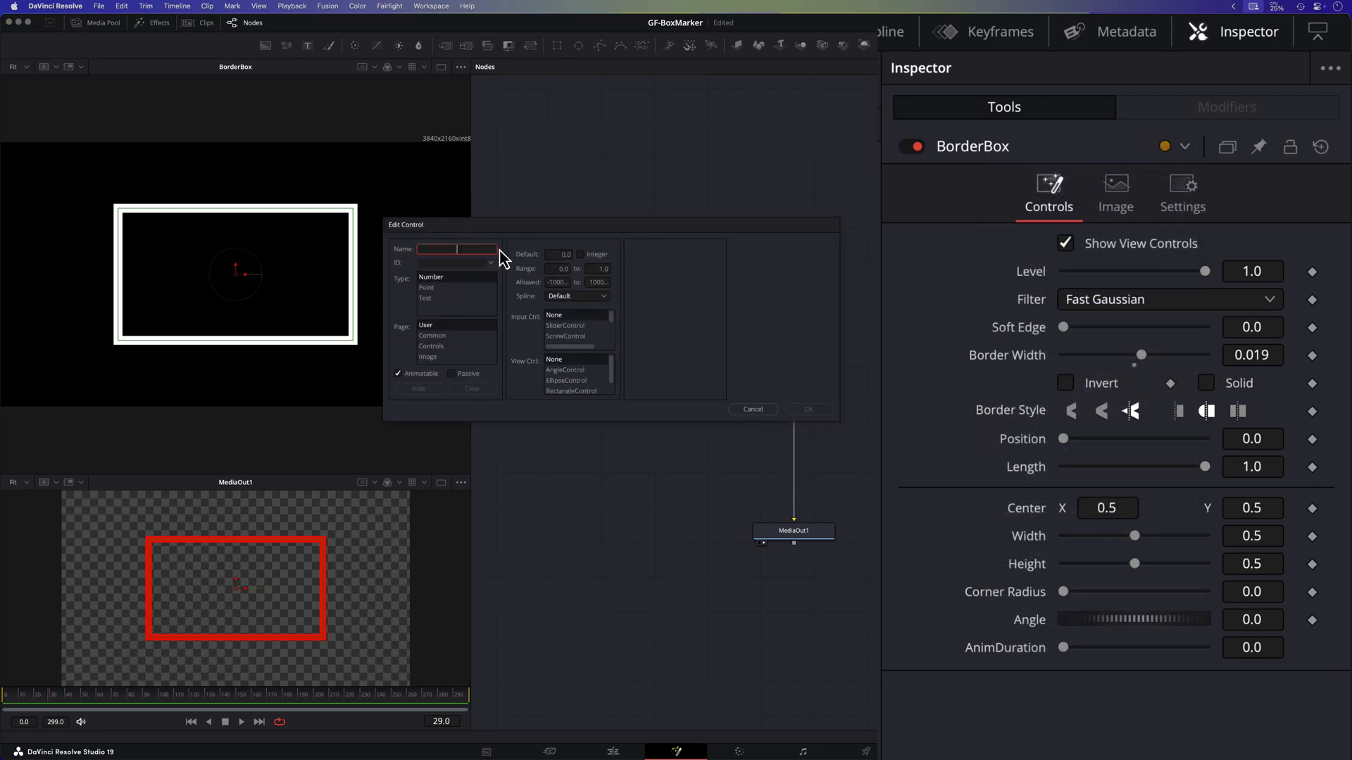
text(FrameRate)
key(Tab)
click(446, 348)
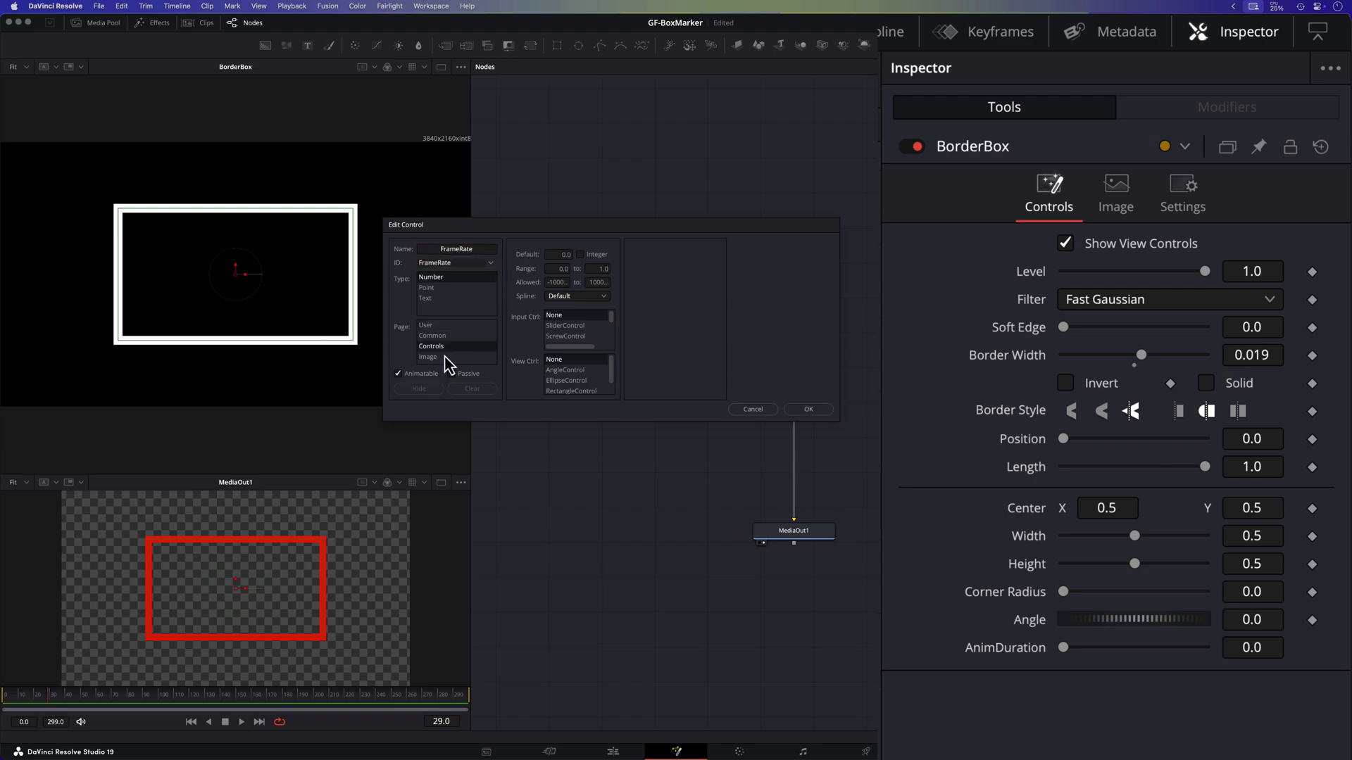
click(567, 326)
click(808, 409)
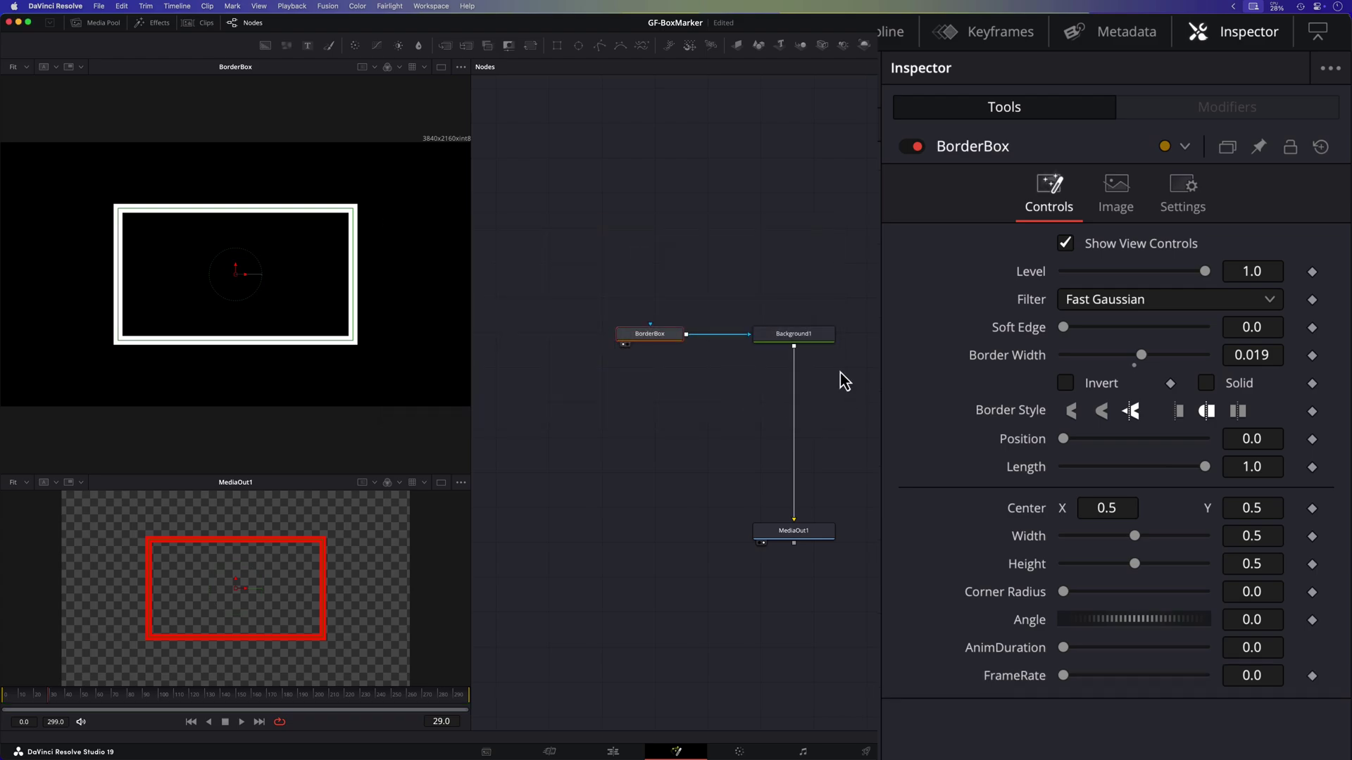
Add a FrameTotal control to BorderBox's Controls page
right_click(1001, 142)
click(1090, 384)
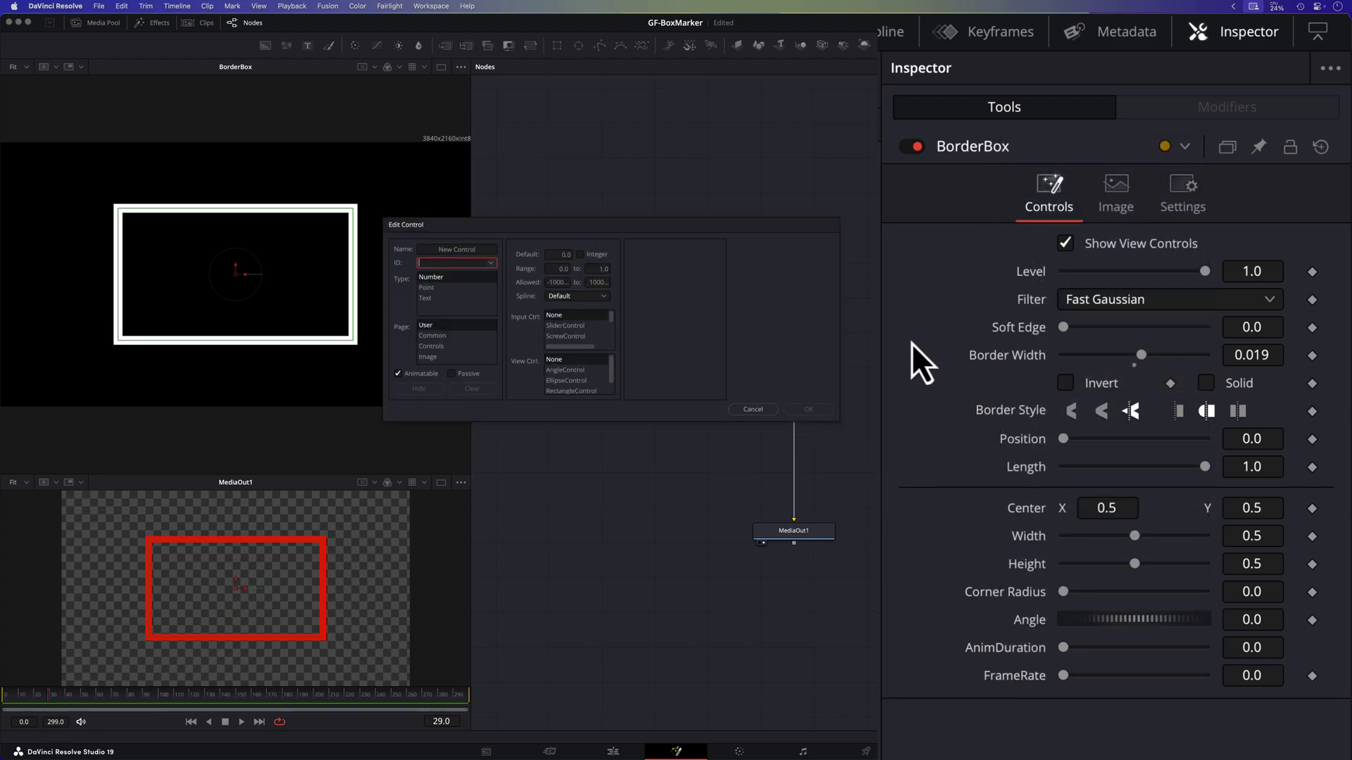
click(461, 248)
text(FrameTotal)
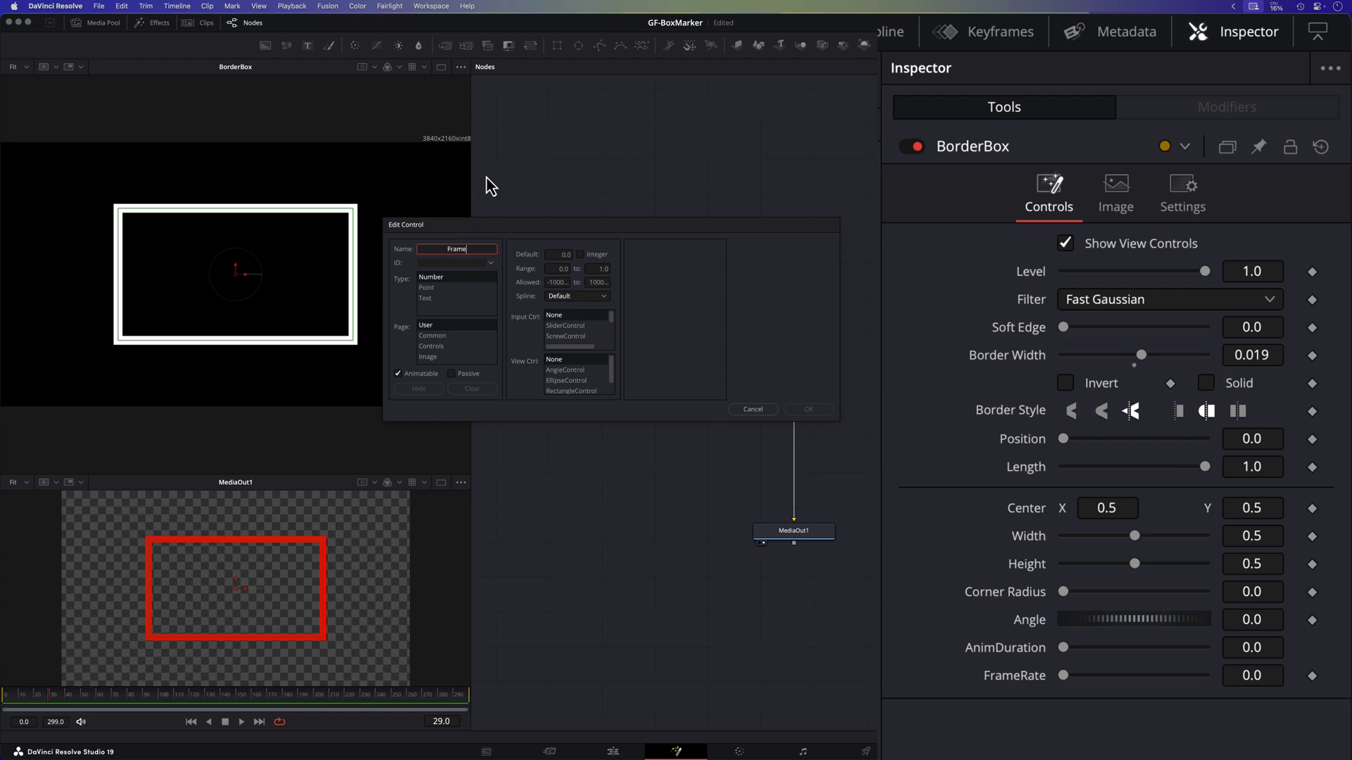
key(Tab)
click(449, 345)
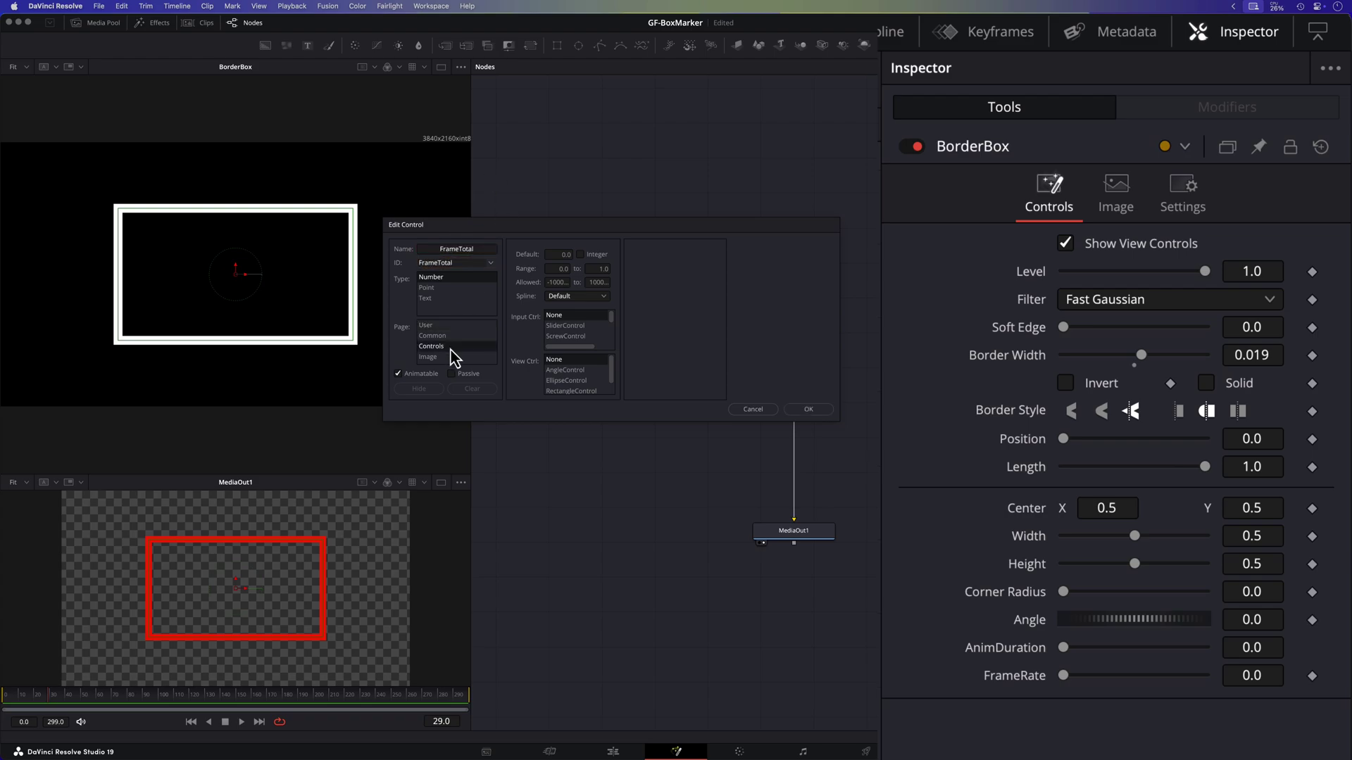
click(808, 409)
Add an AnimFrameCount slider control to BorderBox's Controls page
right_click(981, 142)
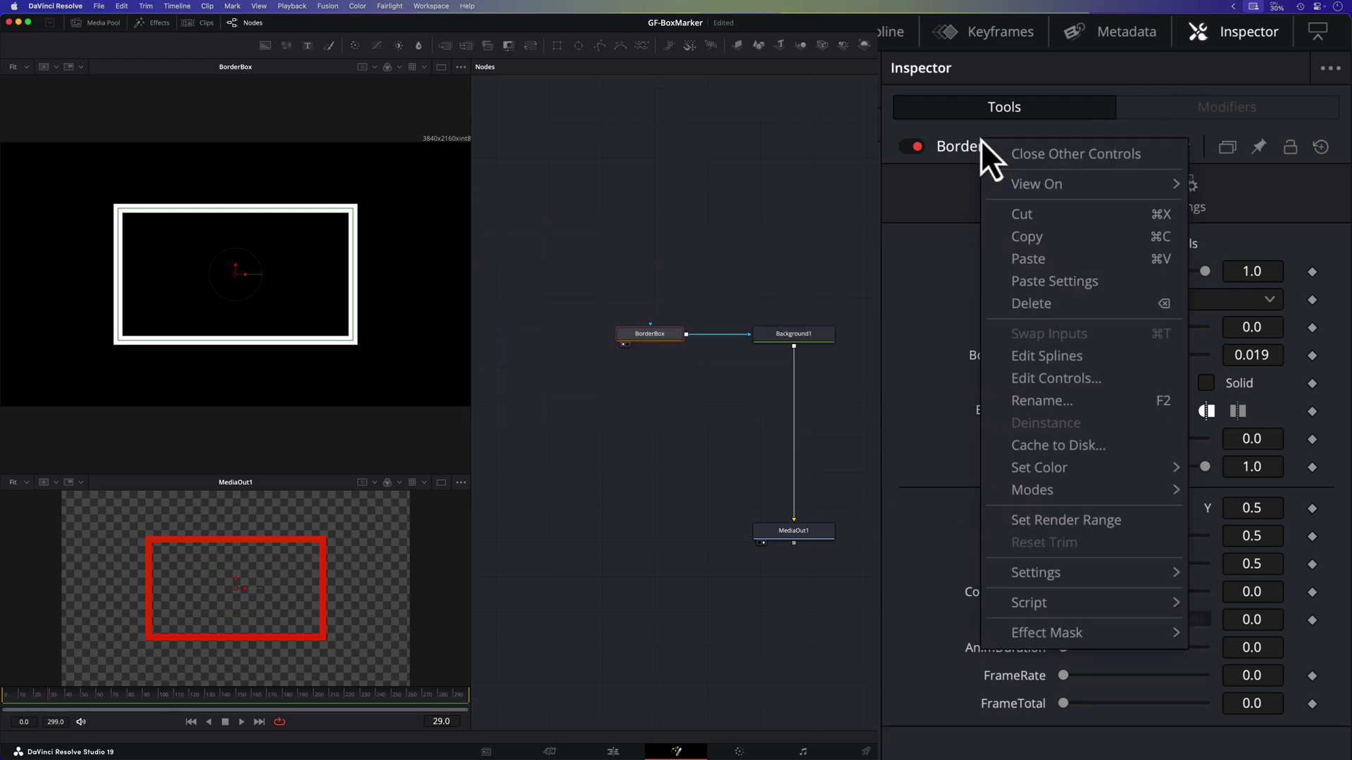
click(1062, 383)
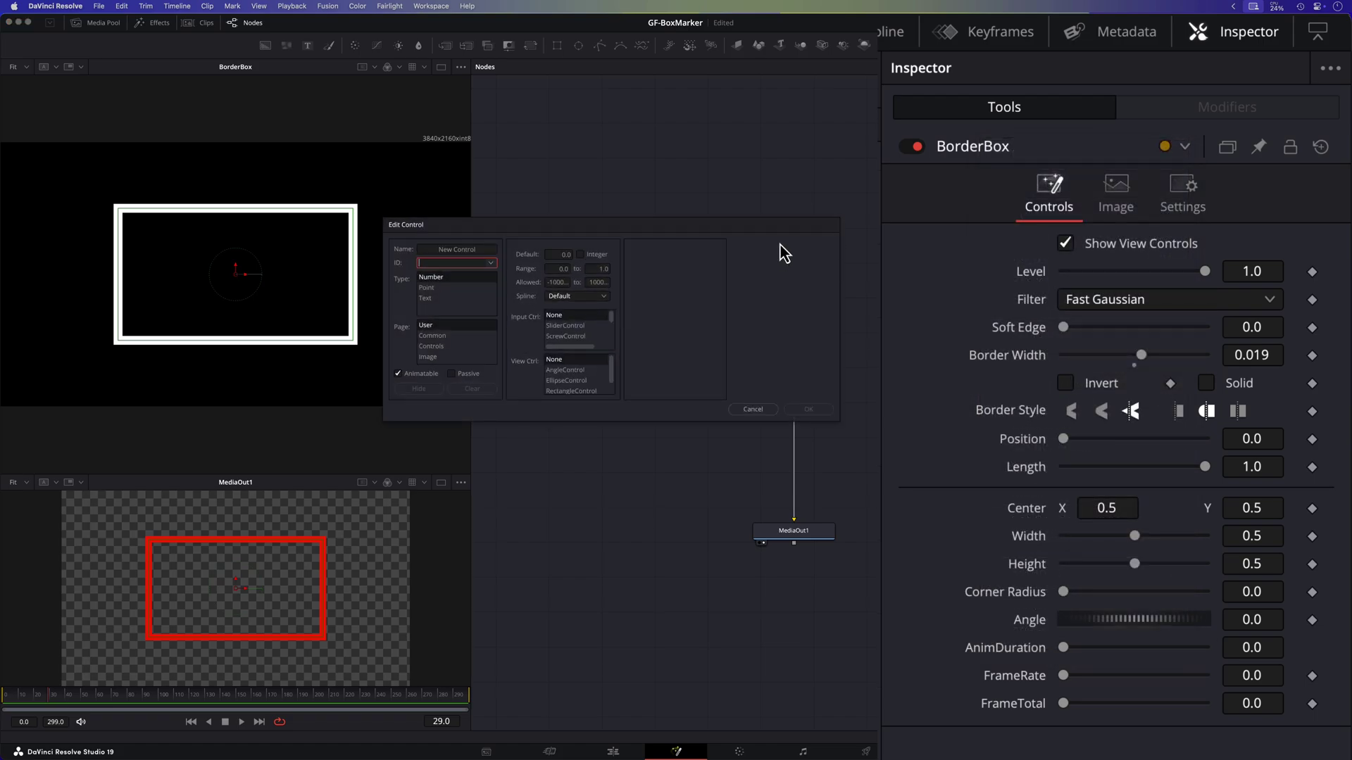
click(458, 249)
text(AnimFrameCount)
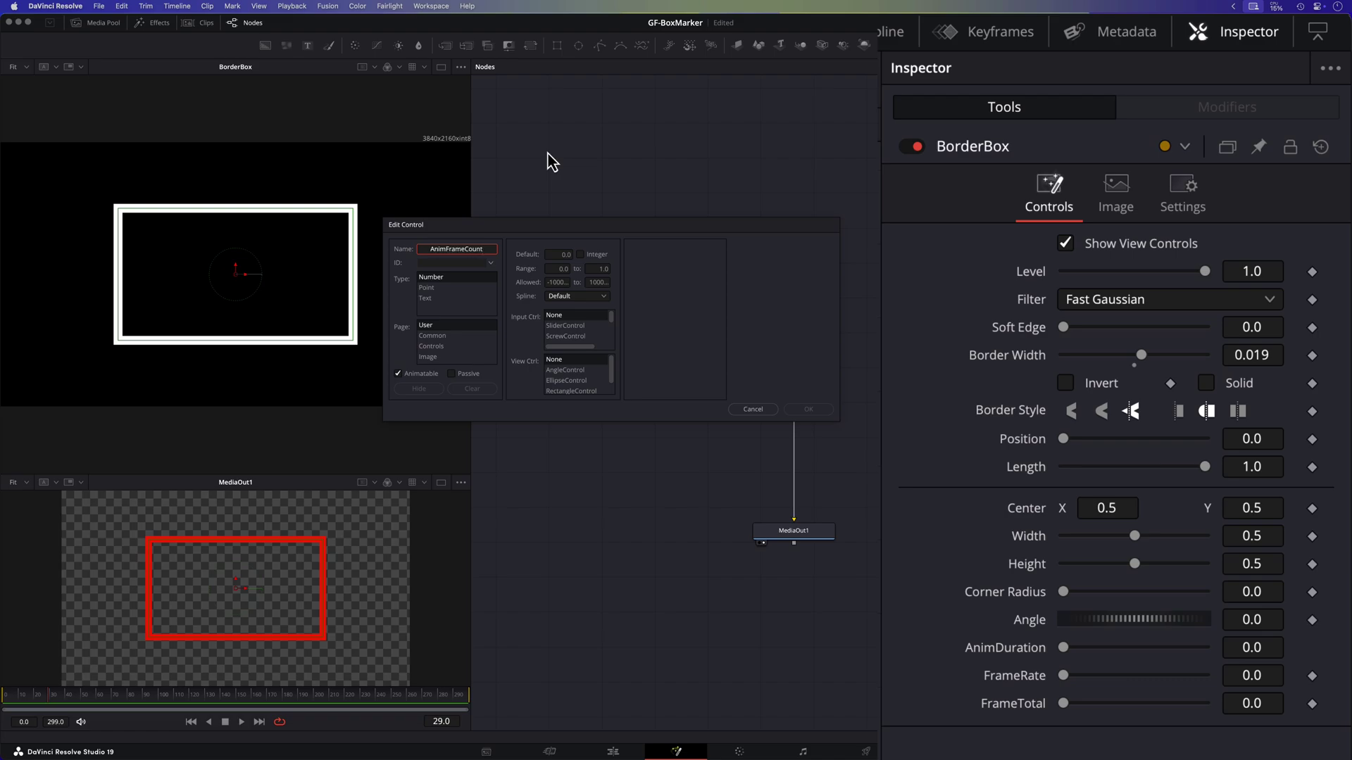
key(Tab)
click(444, 346)
click(589, 326)
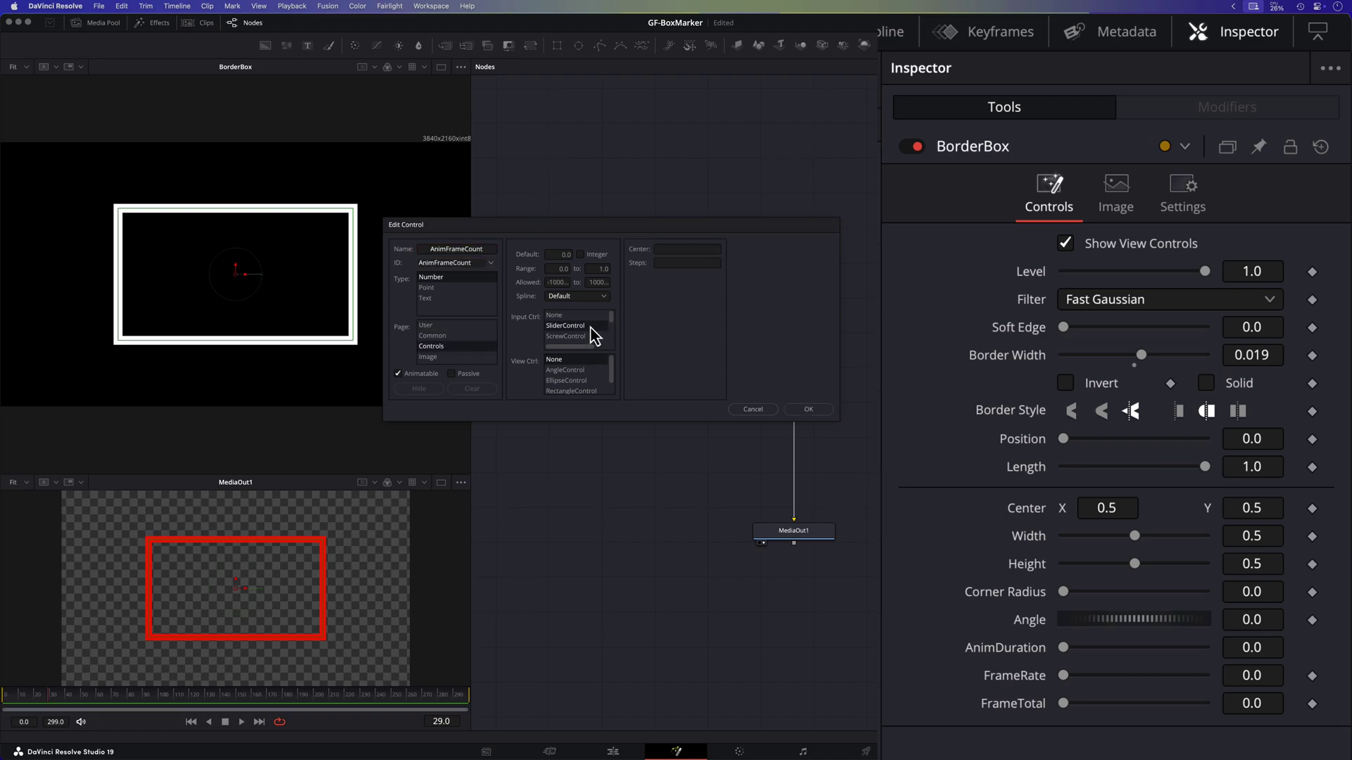
click(809, 409)
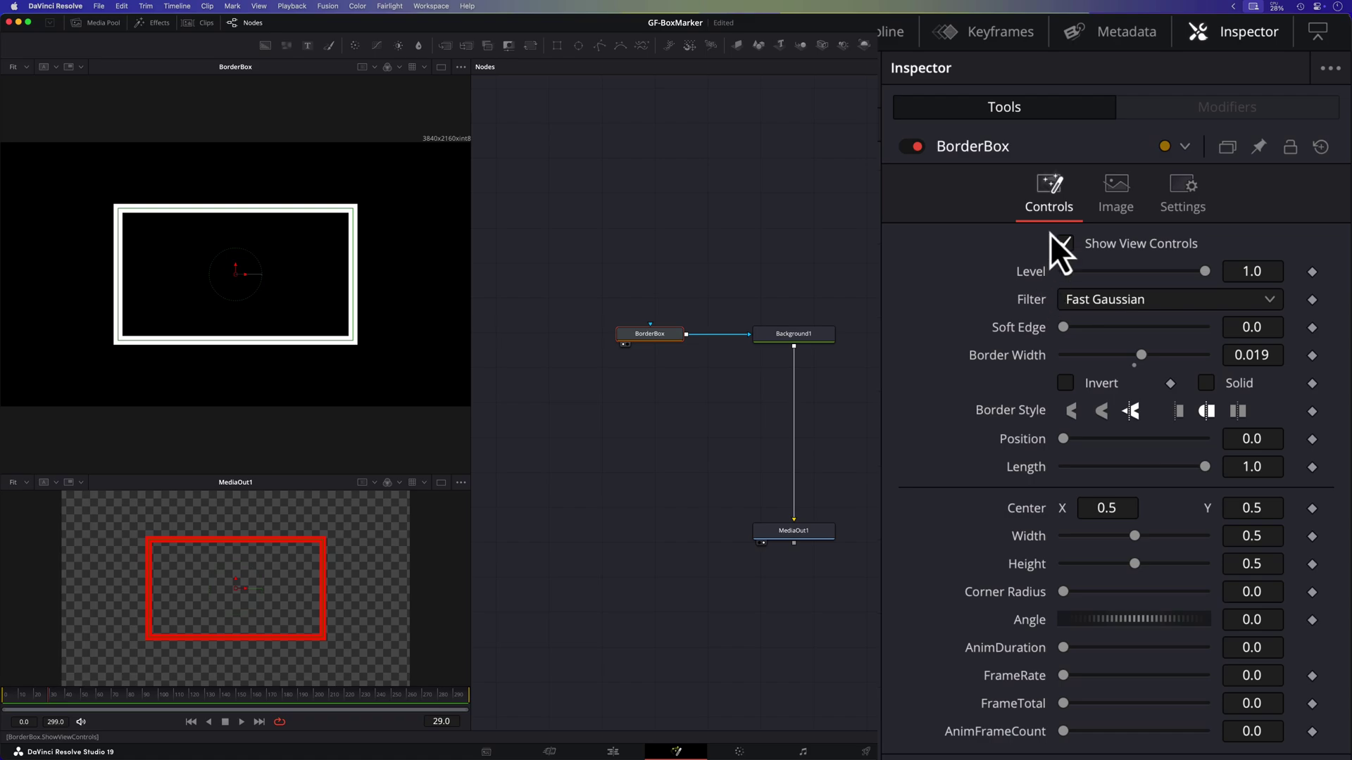
Add an AnimFrameOut control to BorderBox
right_click(1036, 146)
click(1114, 383)
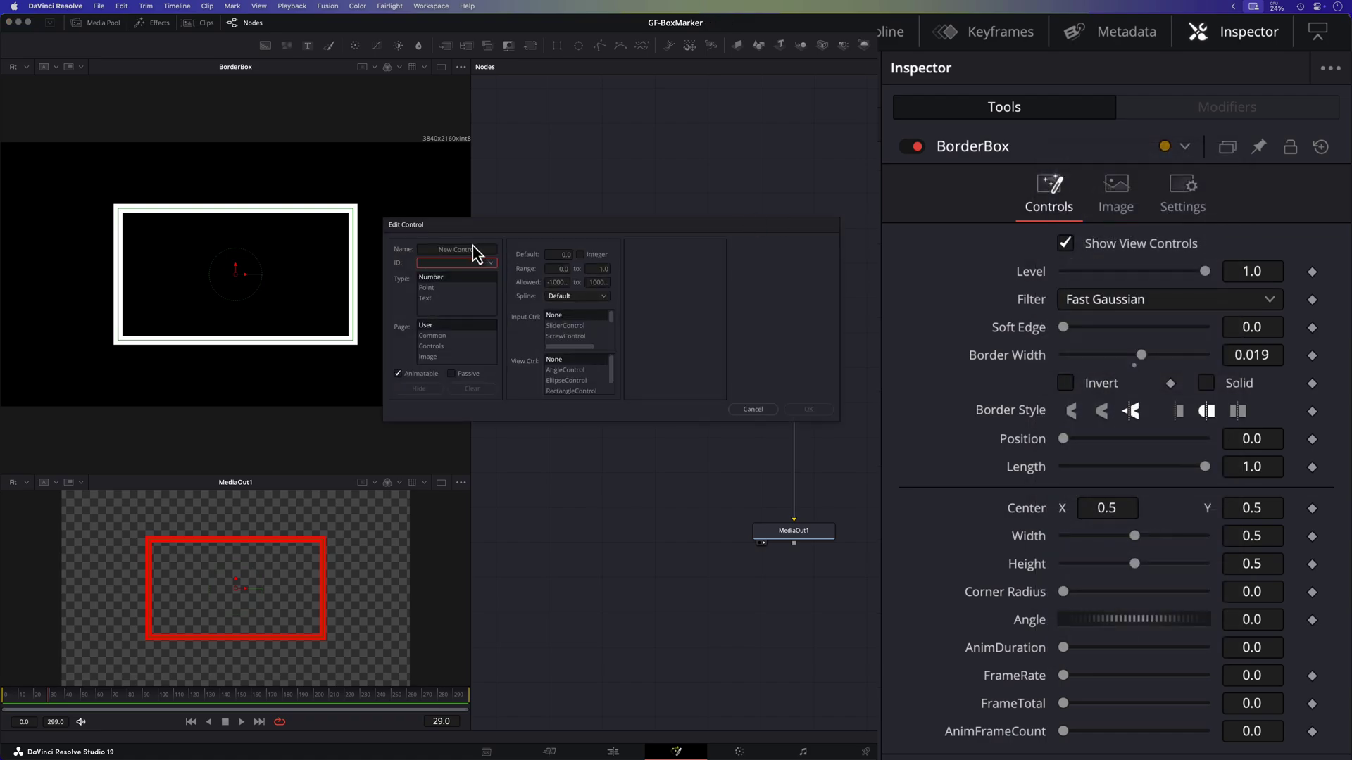
text(AnimFrameOut)
key(Tab)
click(815, 410)
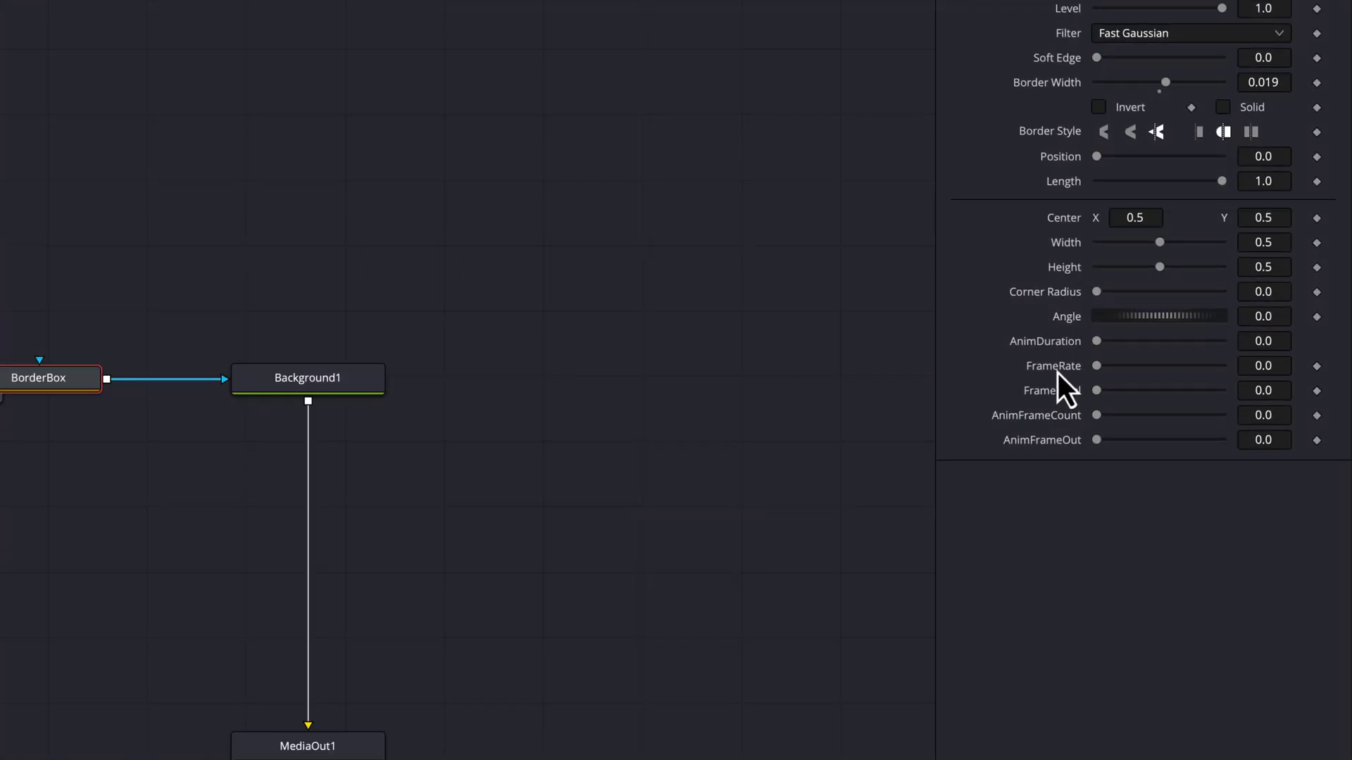
Give FrameRate the expression comp:GetPrefs("Comp.FrameFormat.Rate"), so it reads 60.0
right_click(1195, 328)
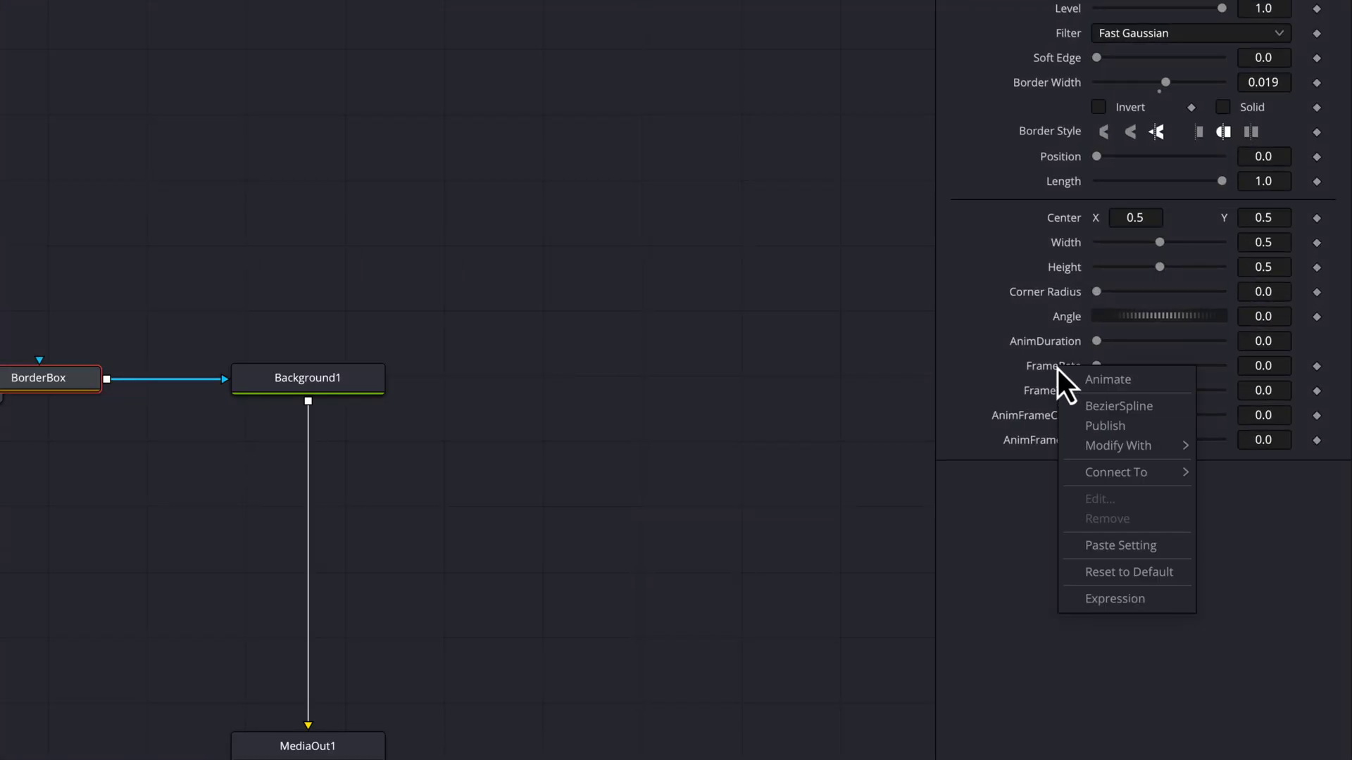
click(1116, 601)
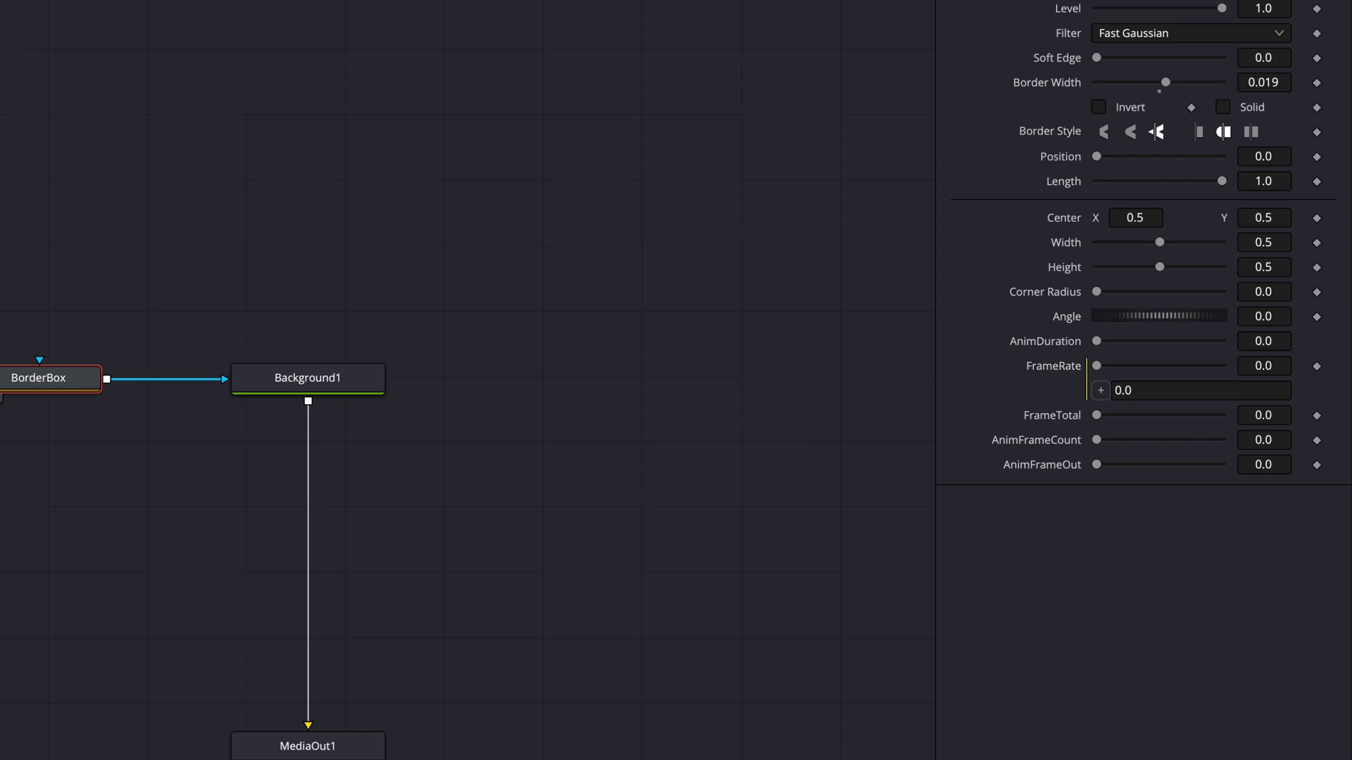
click(1197, 390)
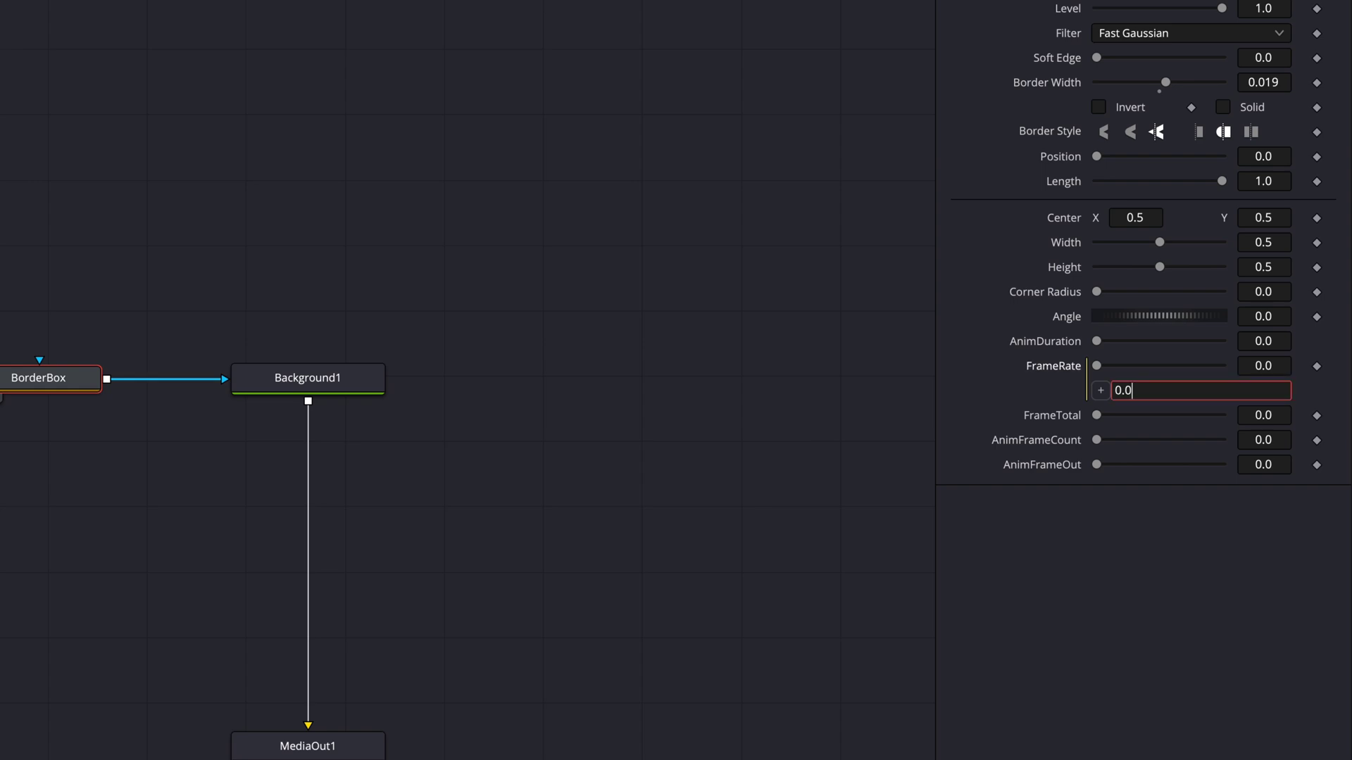
text(comp:GetPrefs("Comp.FrameFormat.Rate"))
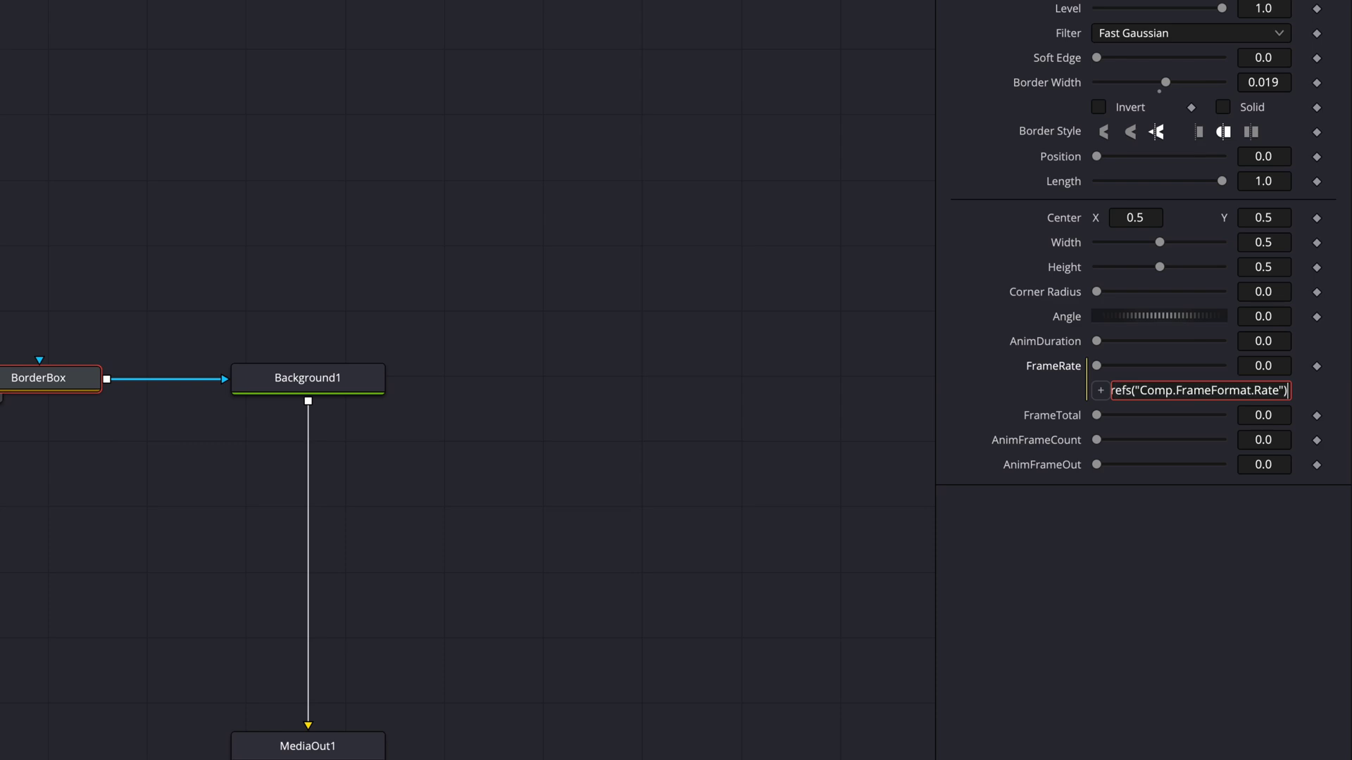
key(Tab)
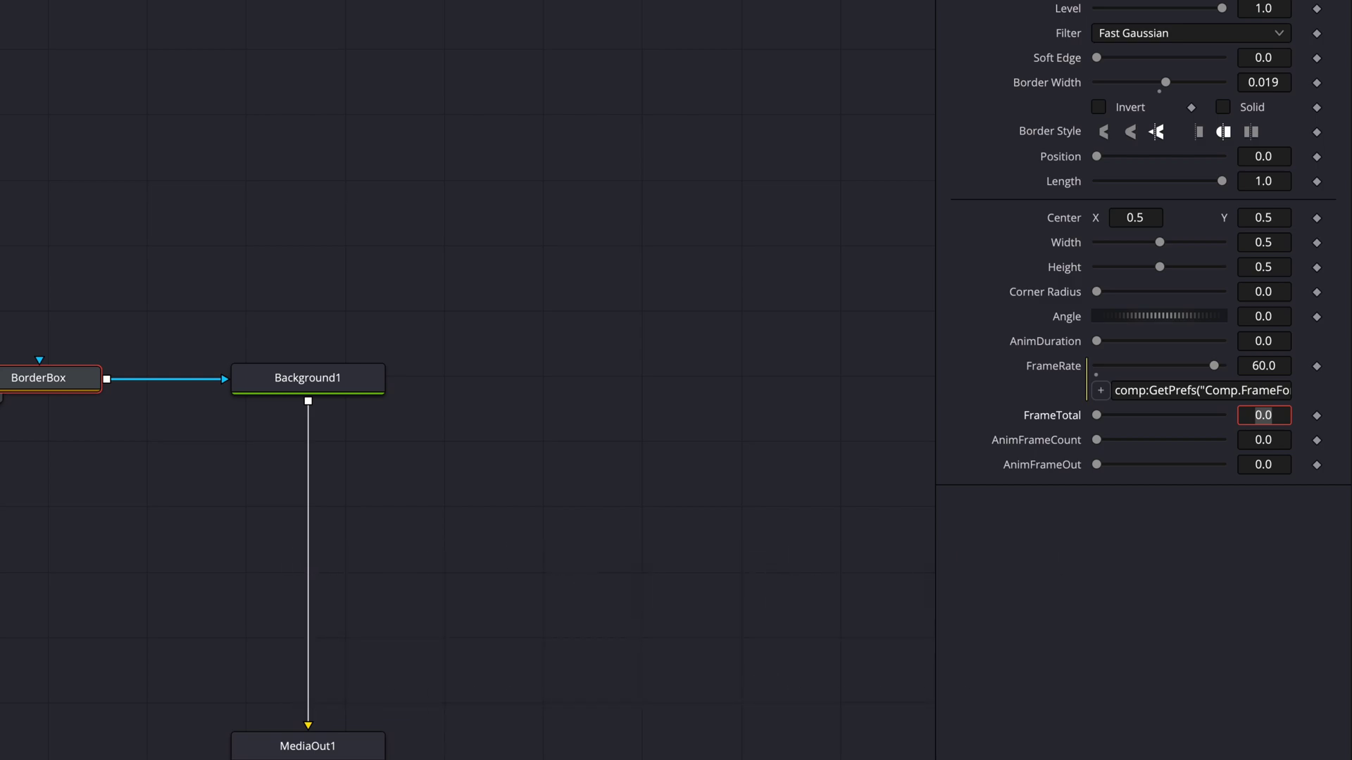
Set FrameTotal's expression to comp.RenderEnd so it reads 299.0
right_click(1061, 416)
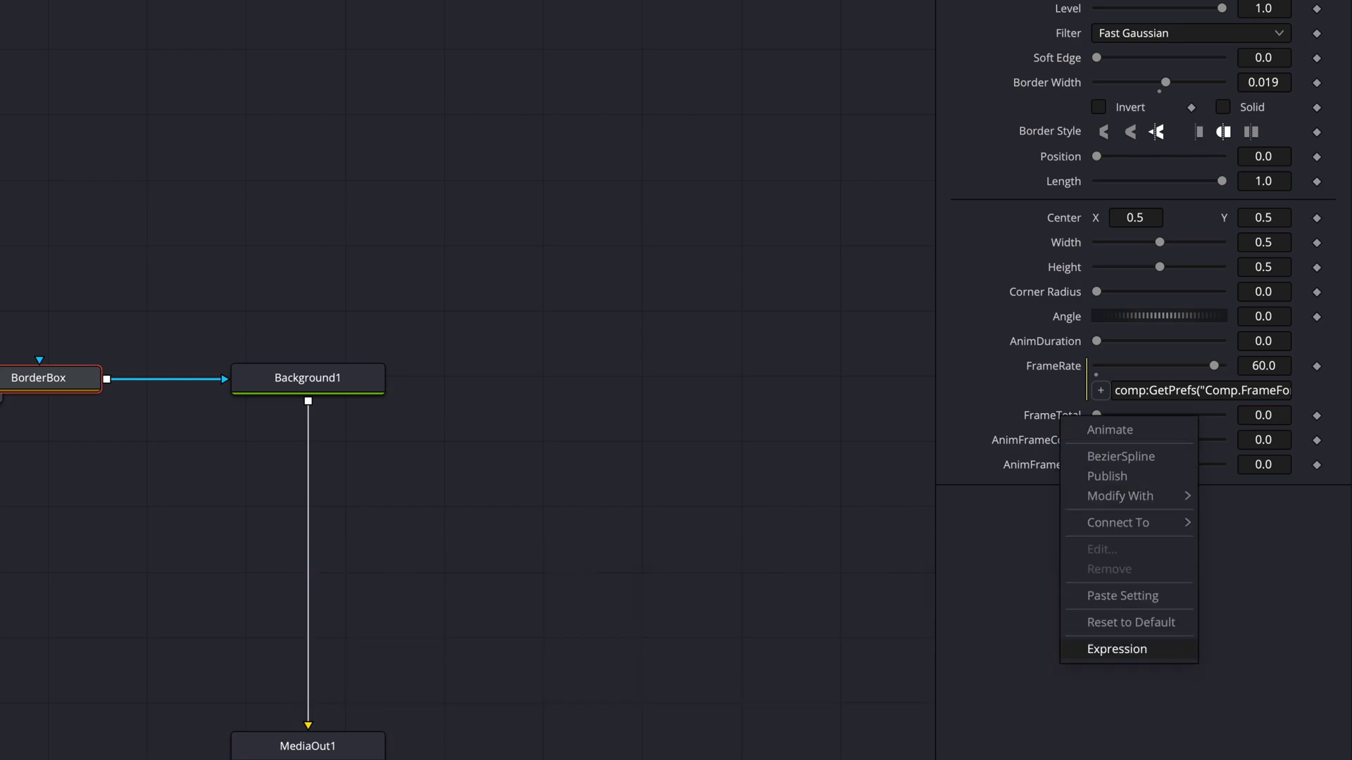
click(1117, 649)
text(com)
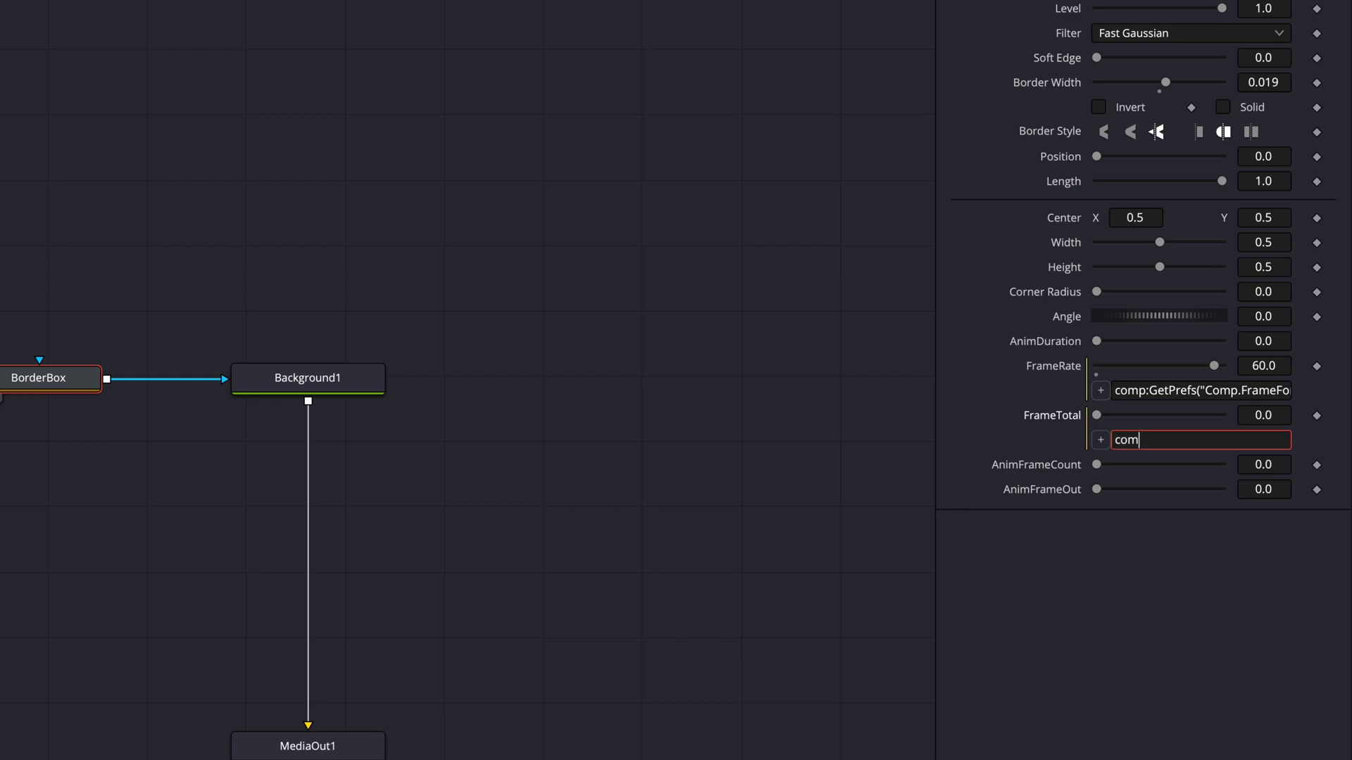
text(p.RenderEnd)
key(Tab)
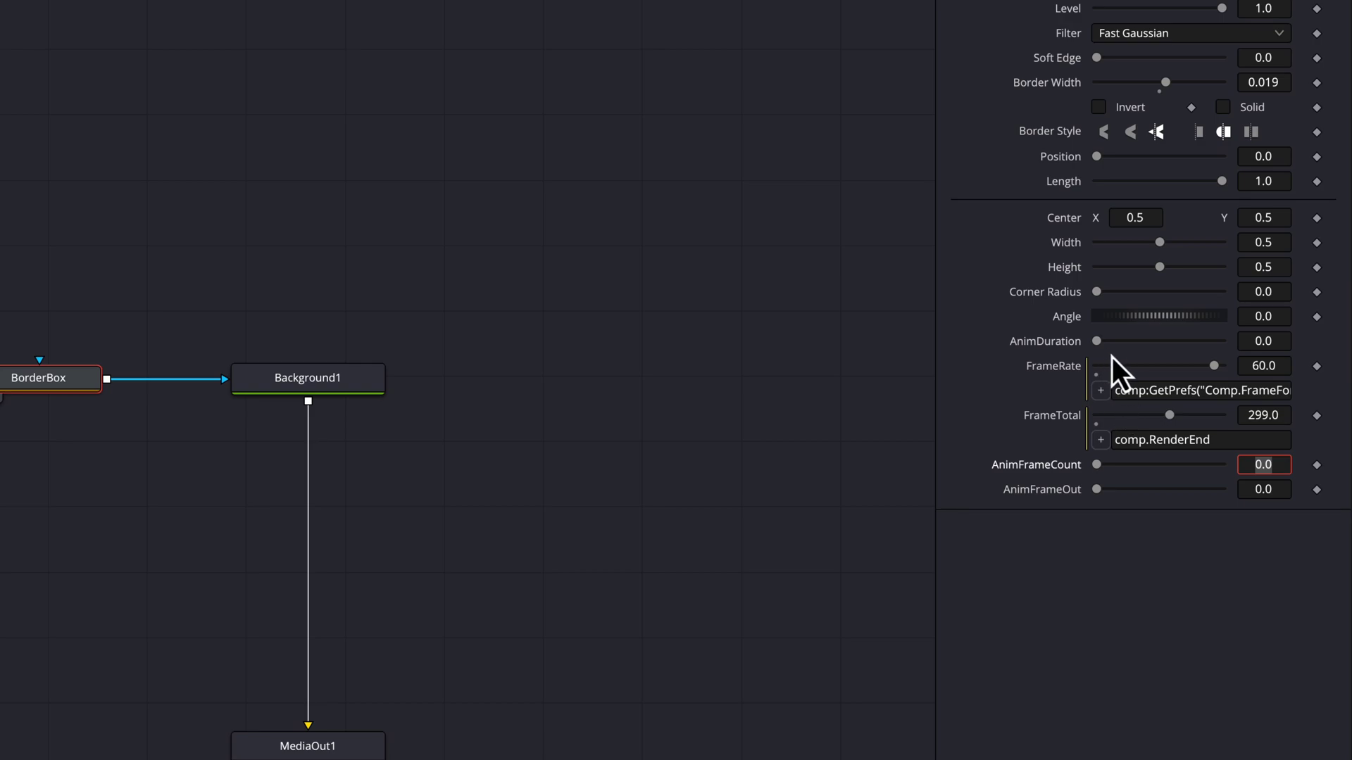
Set AnimDuration to 1.0 and give AnimFrameCount the expression BorderBox.FrameRate * BorderBox.AnimDuration
drag(1097, 341, 1259, 337)
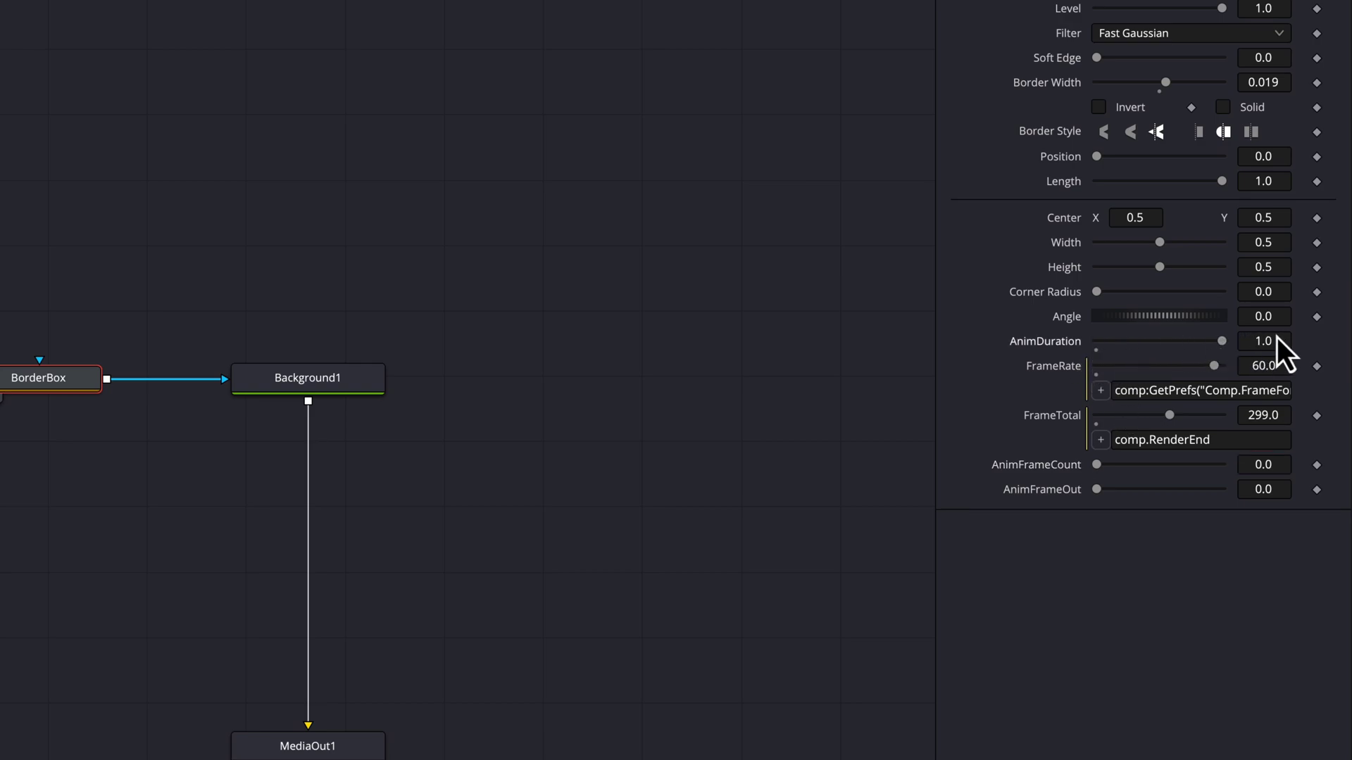
right_click(1049, 464)
click(1107, 697)
text(BorderBox)
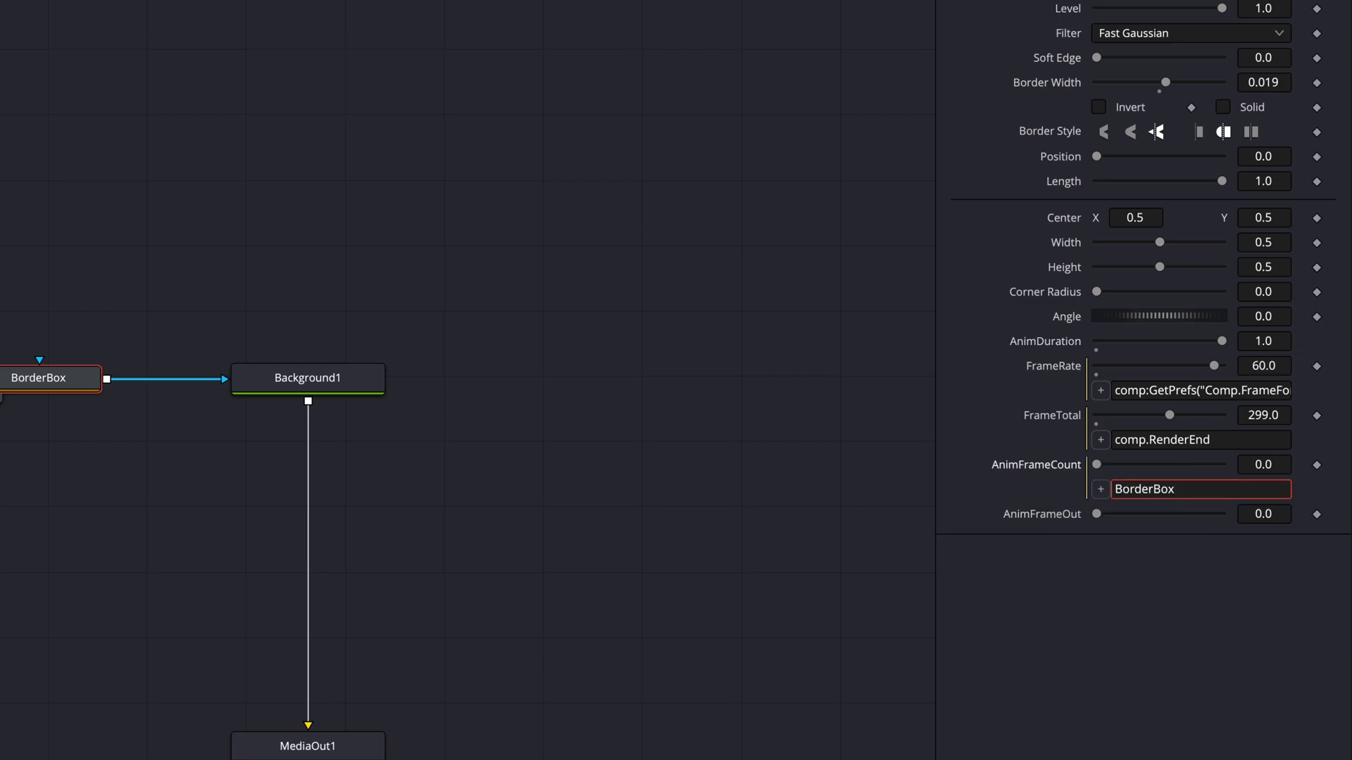
text(.FrameRate)
text( * BorderBox.AnimDuration)
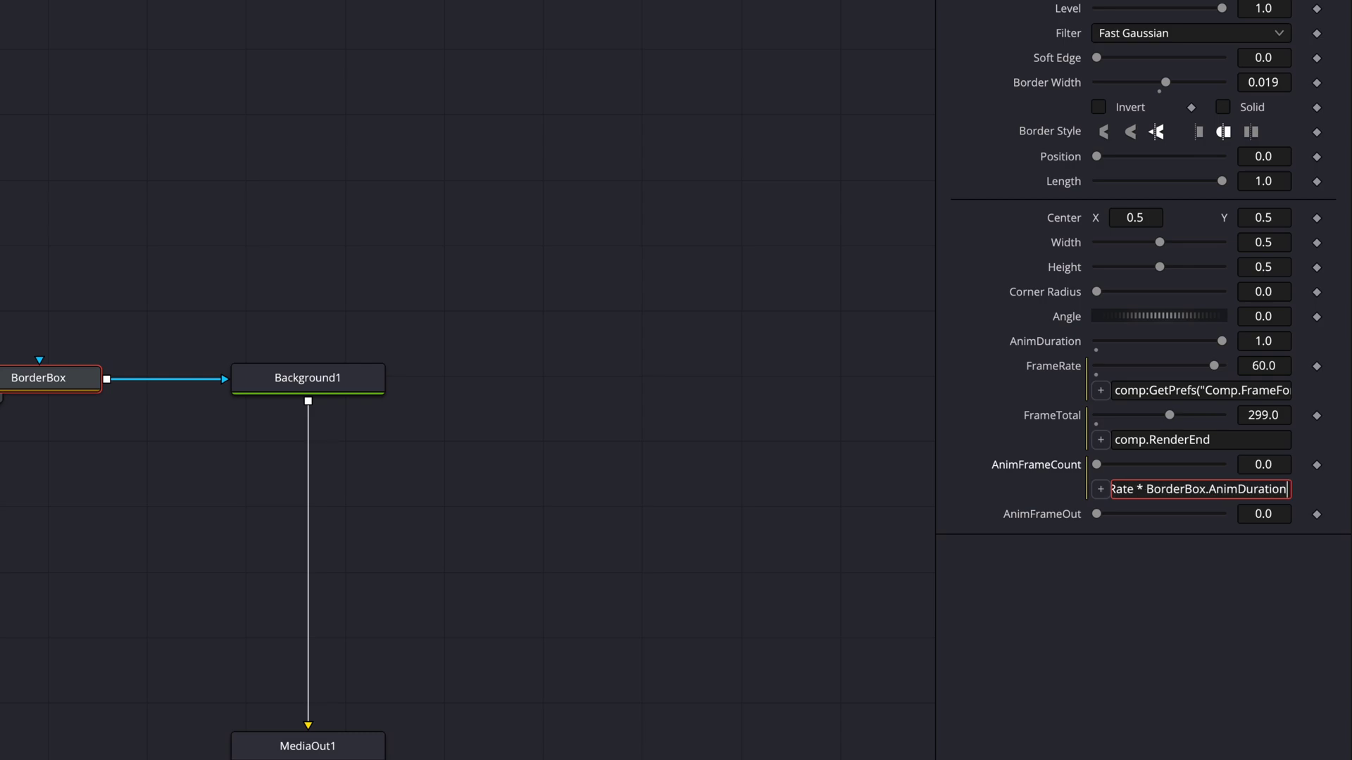
key(Tab)
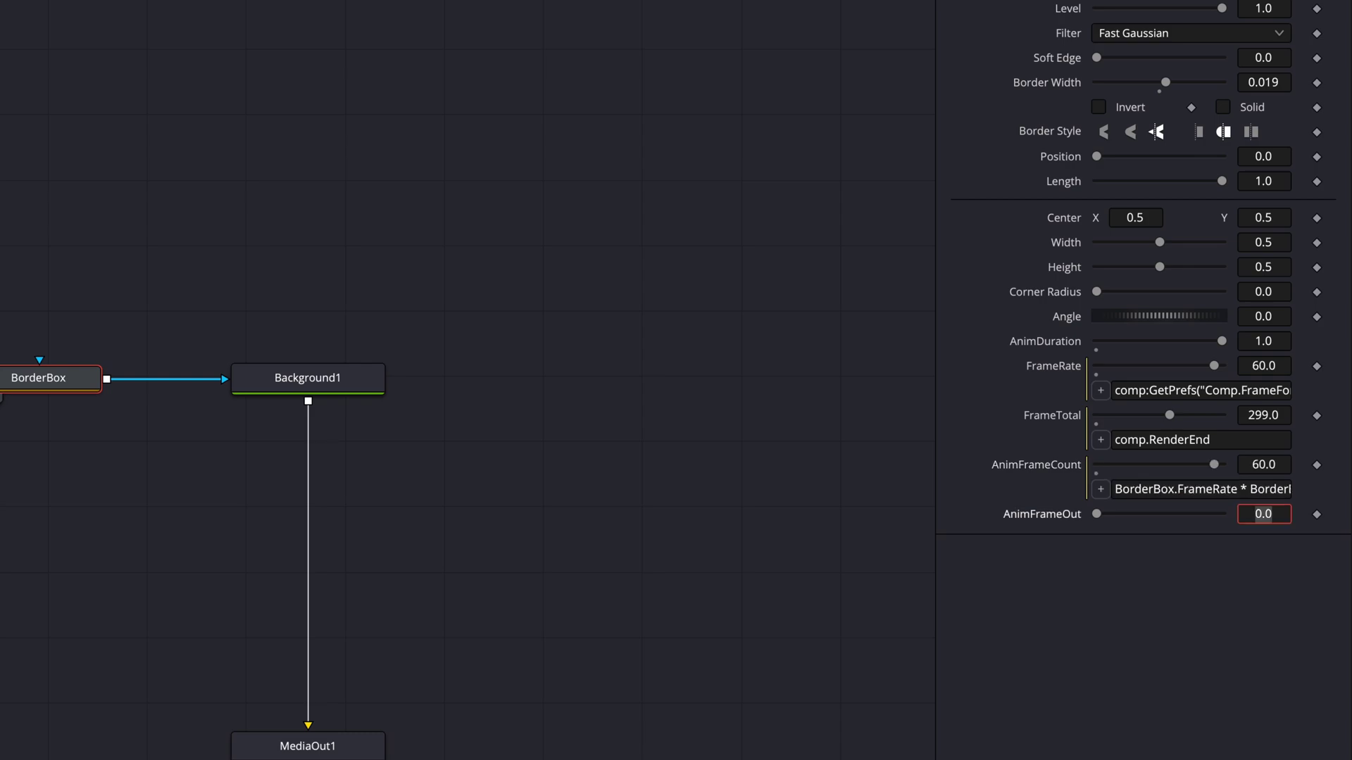
key(Return)
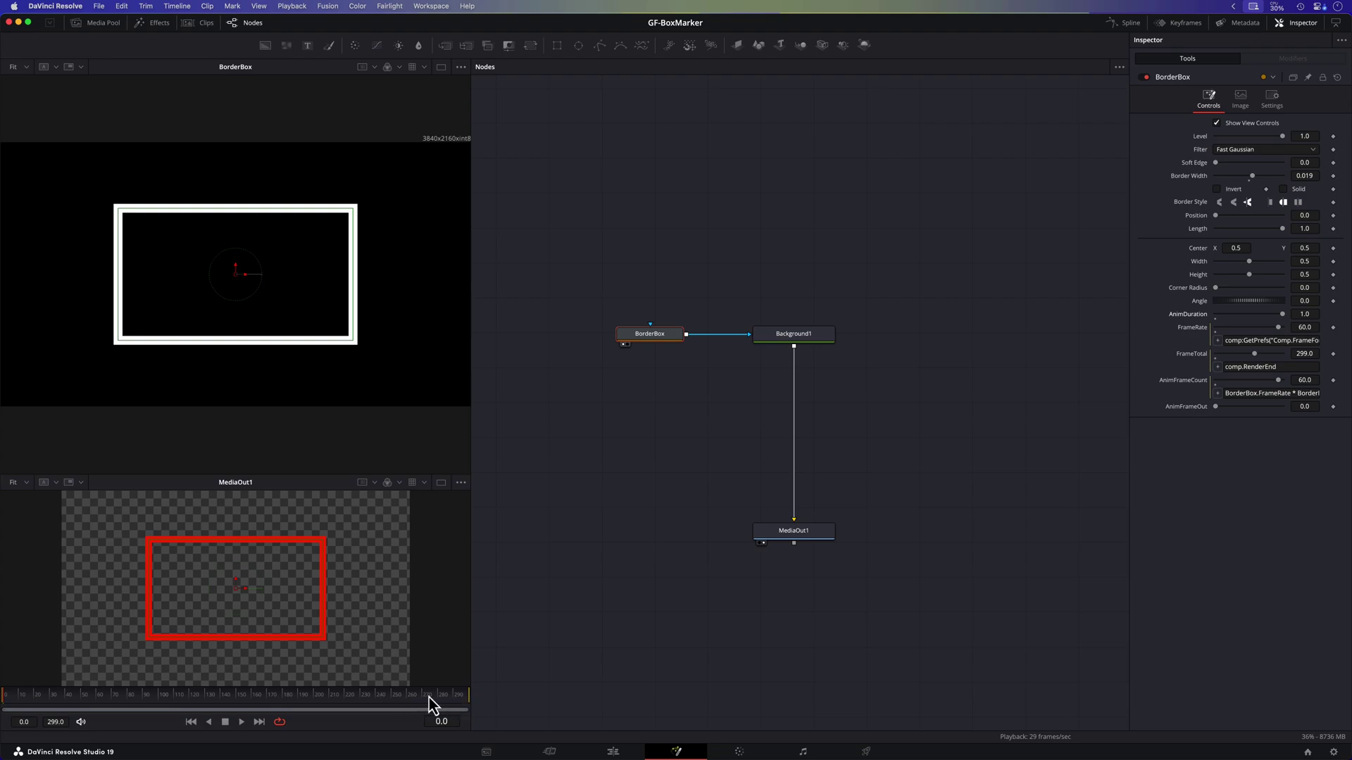
Set AnimFrameOut to the expression BorderBox.FrameTotal - AnimFrameCount, so it reads 239
drag(471, 696, 420, 694)
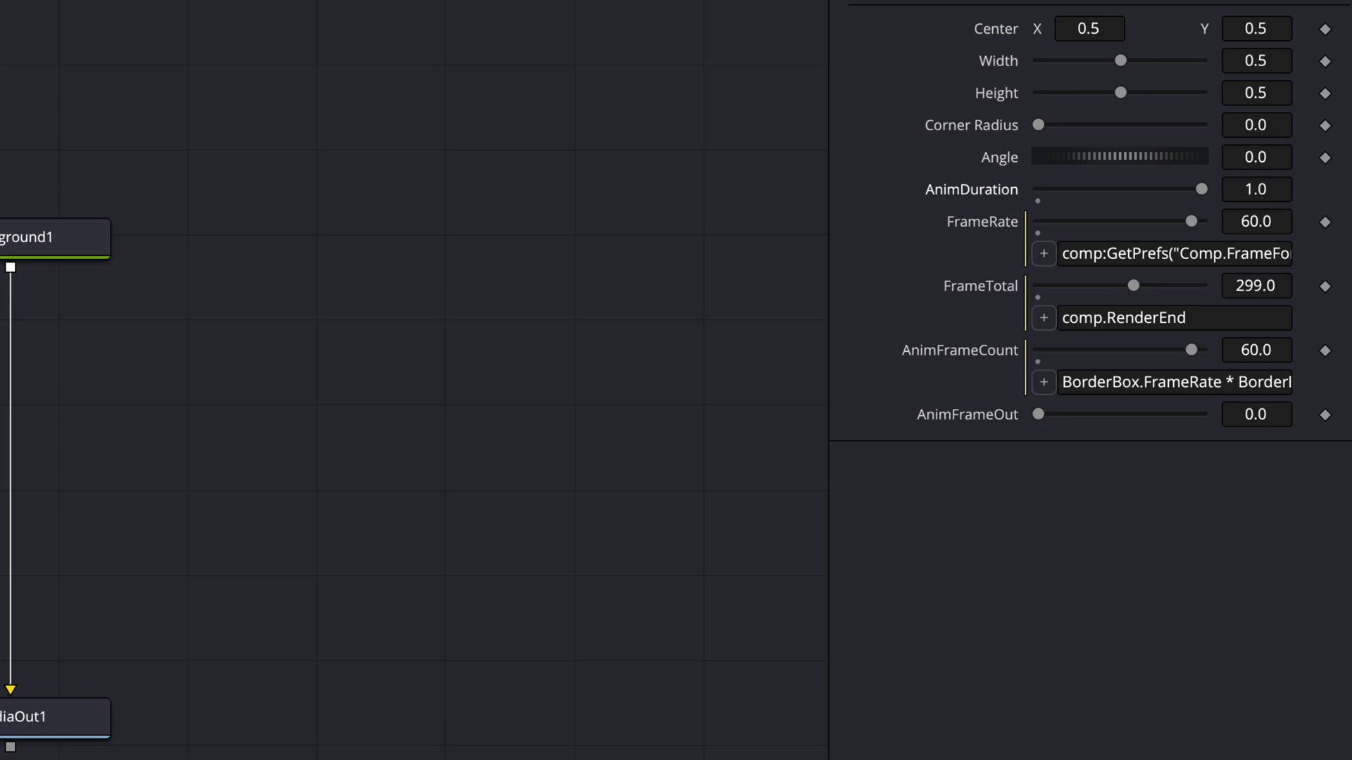
right_click(980, 417)
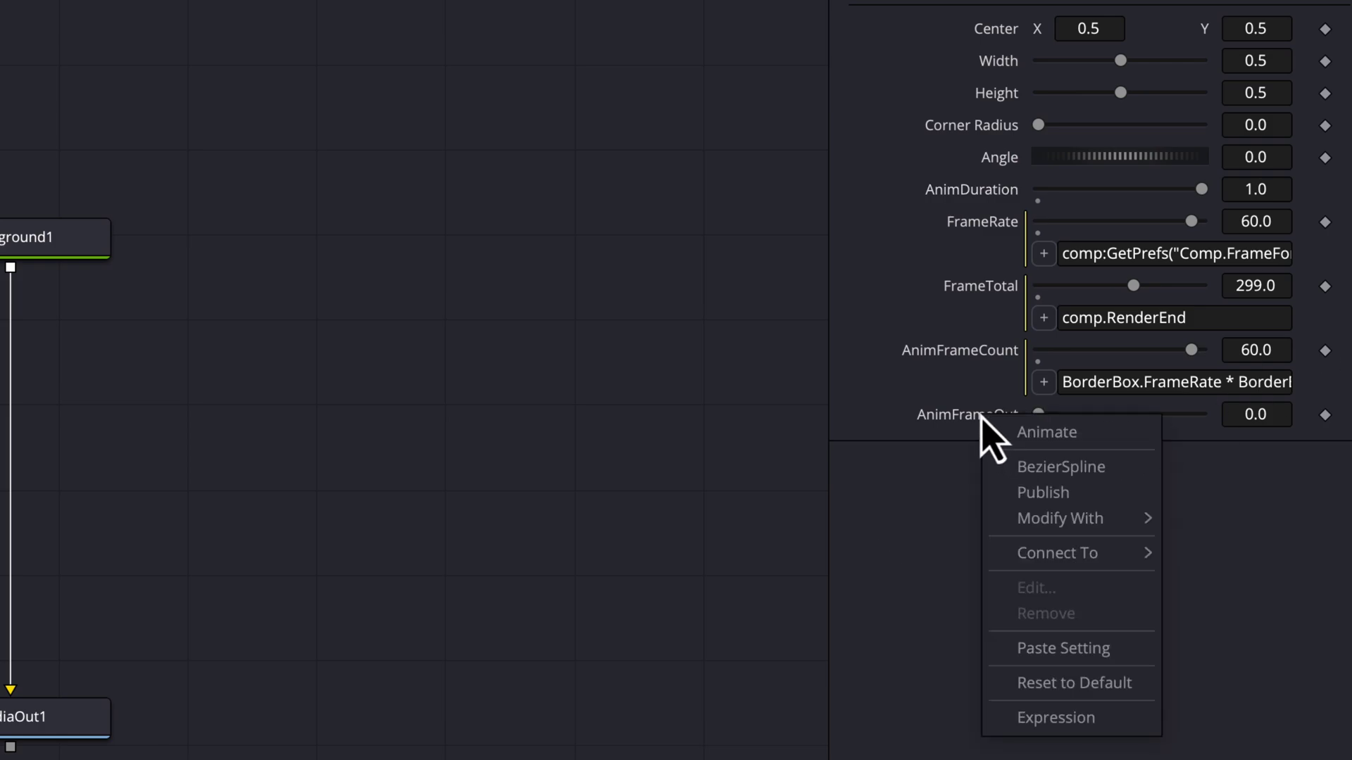
click(1028, 716)
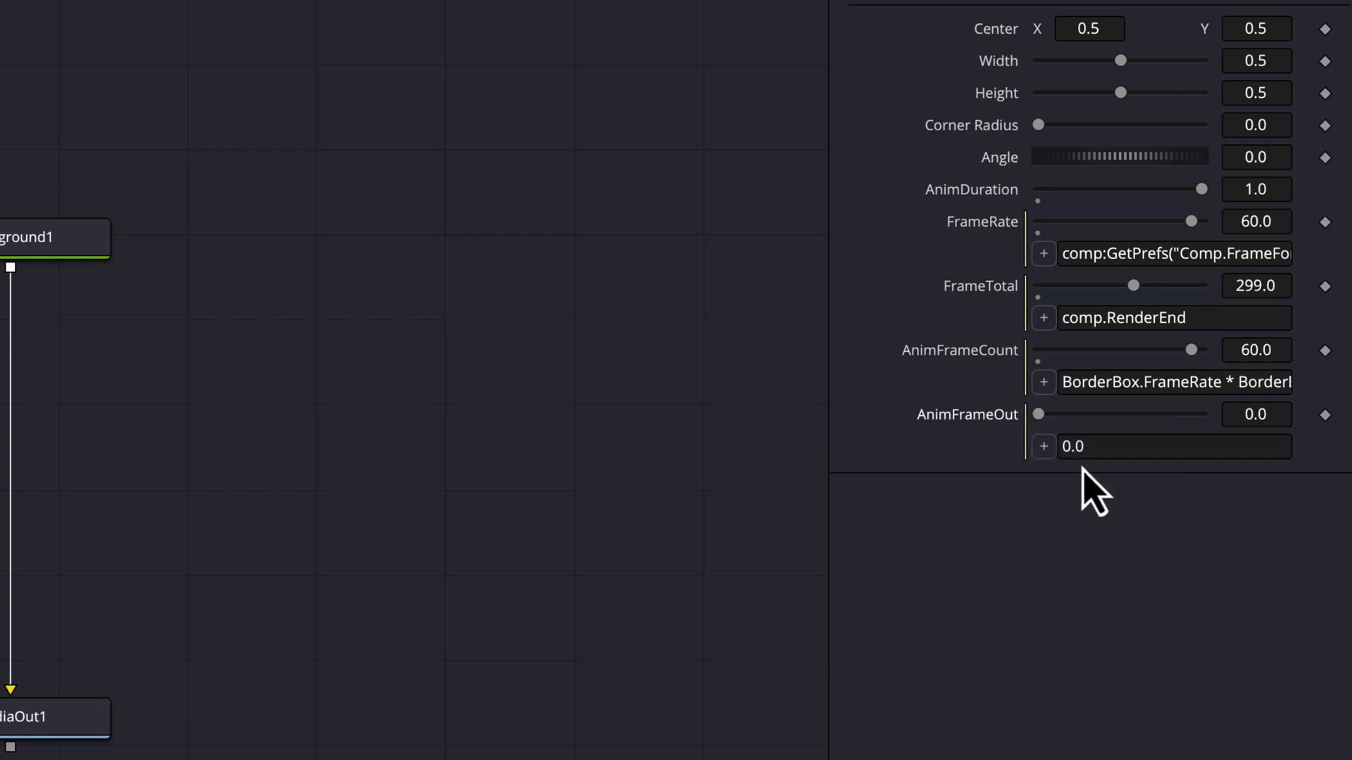
click(1087, 445)
text(BorderB)
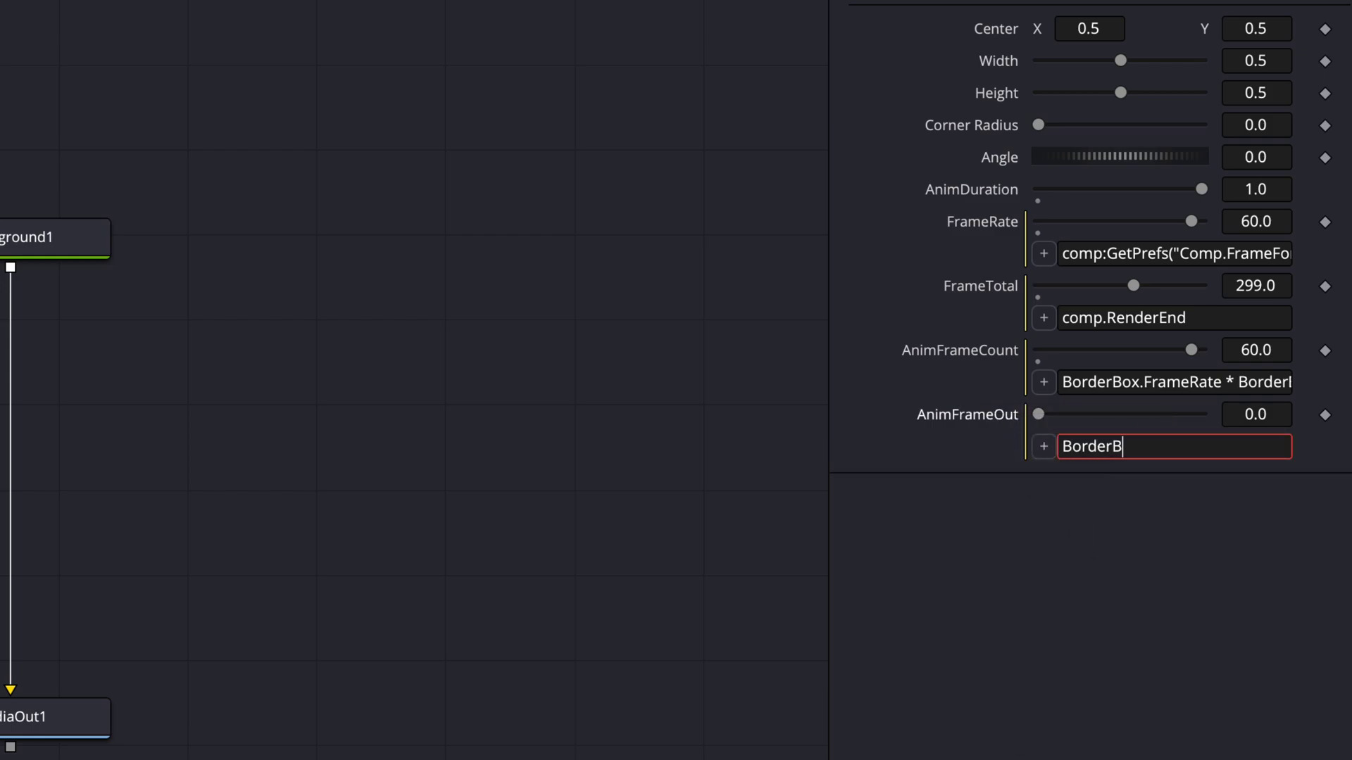
text(ox.FrameTotal - An)
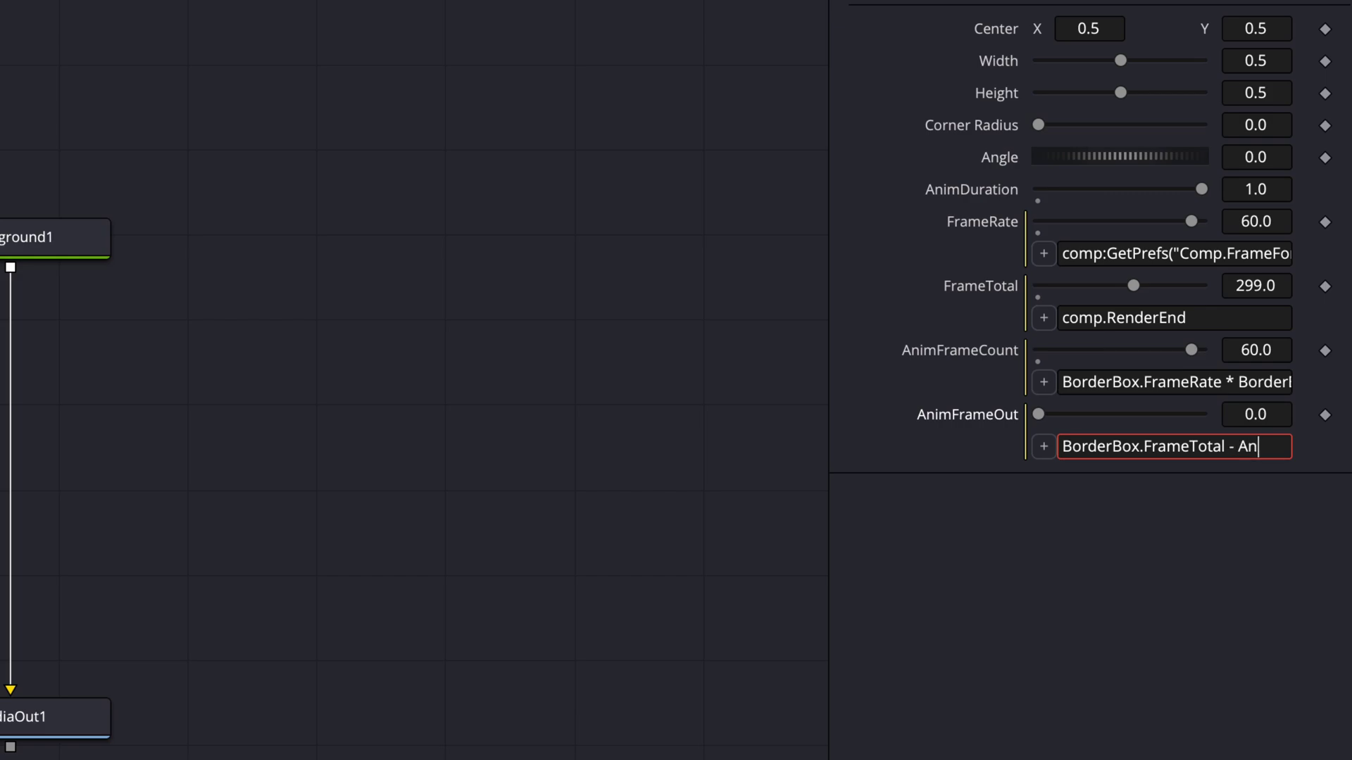
text(imFr)
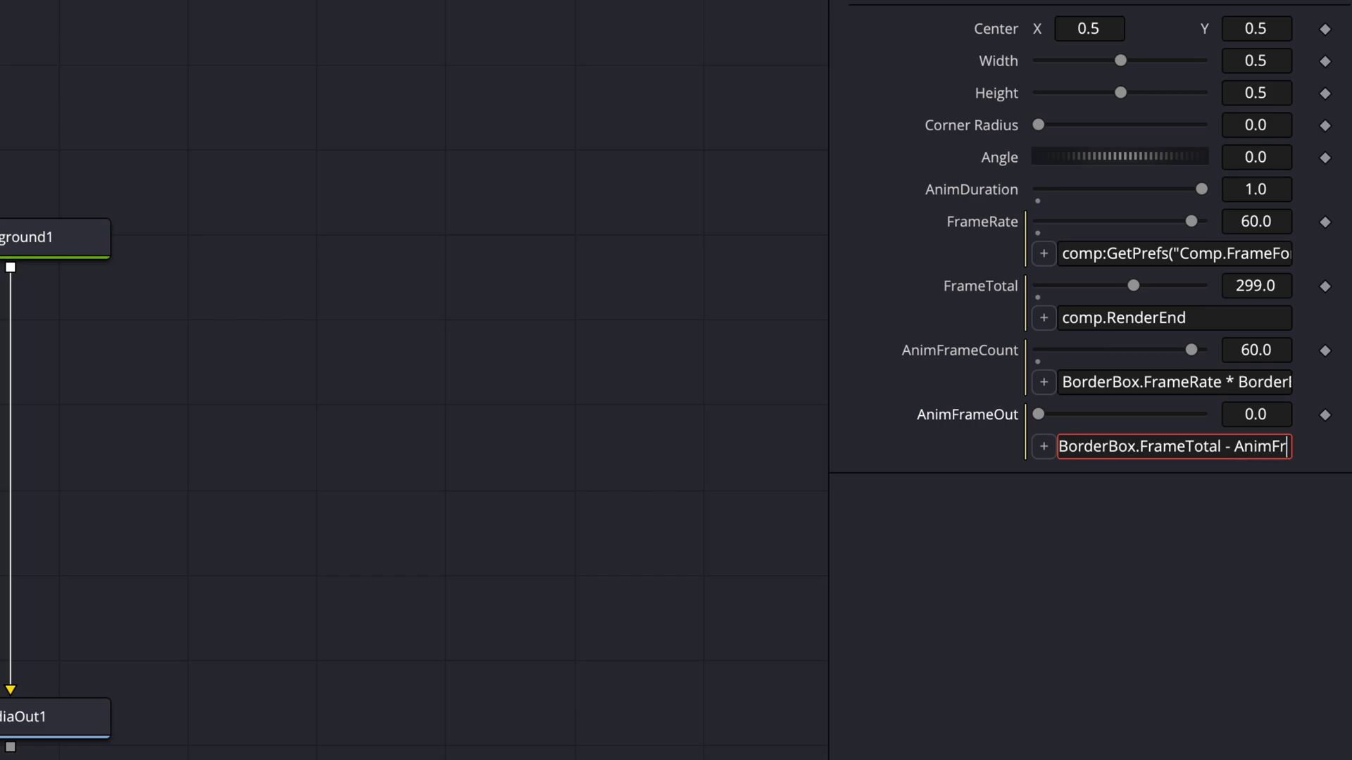
text(ameCount)
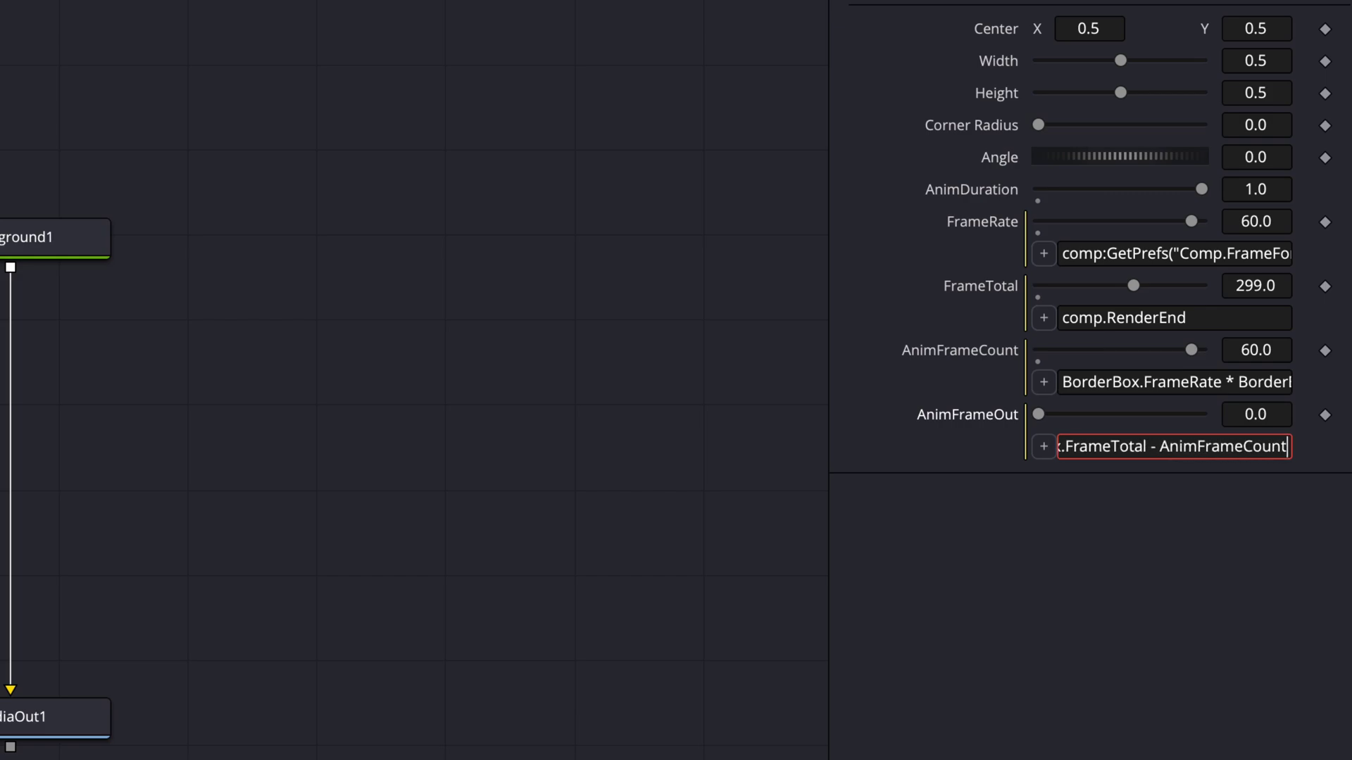
key(Return)
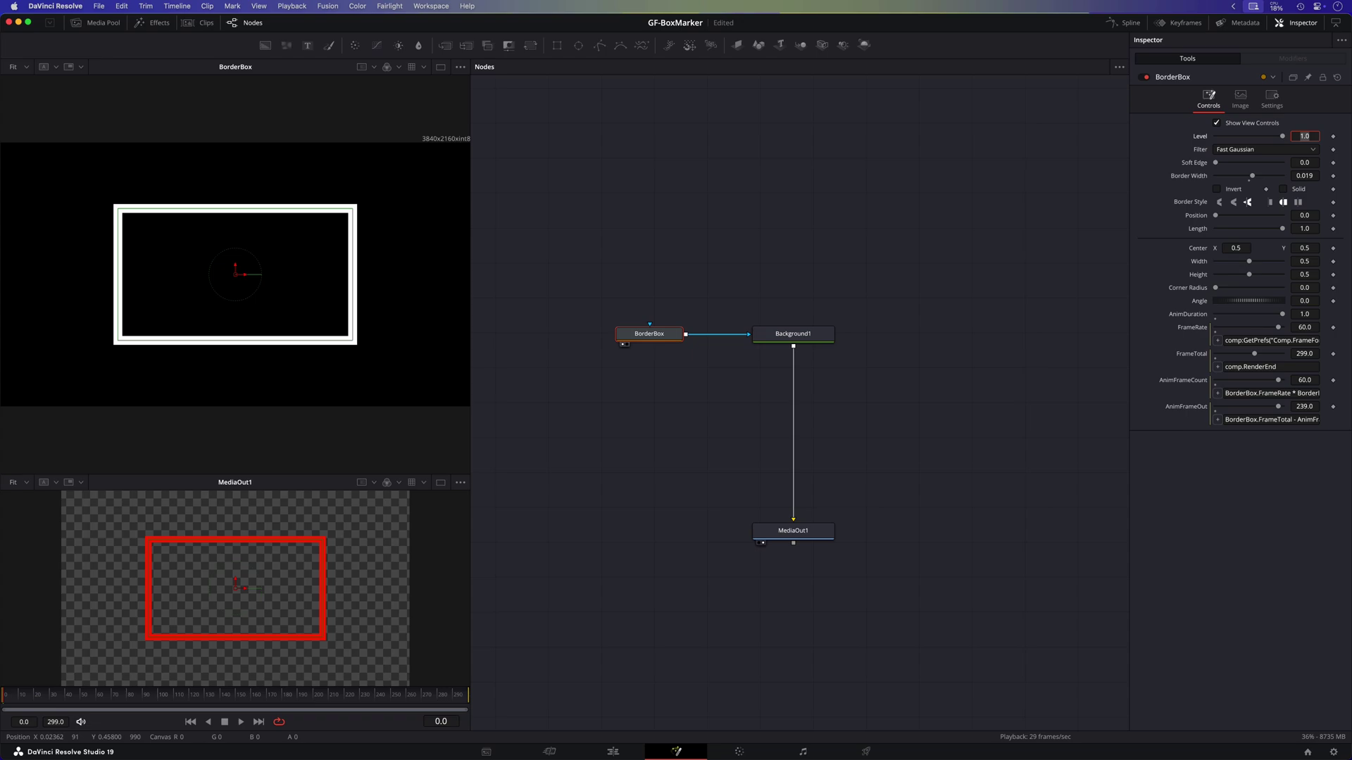
Add a custom slider control named AnimateIn to the BorderBox tool
right_click(1180, 80)
click(1214, 188)
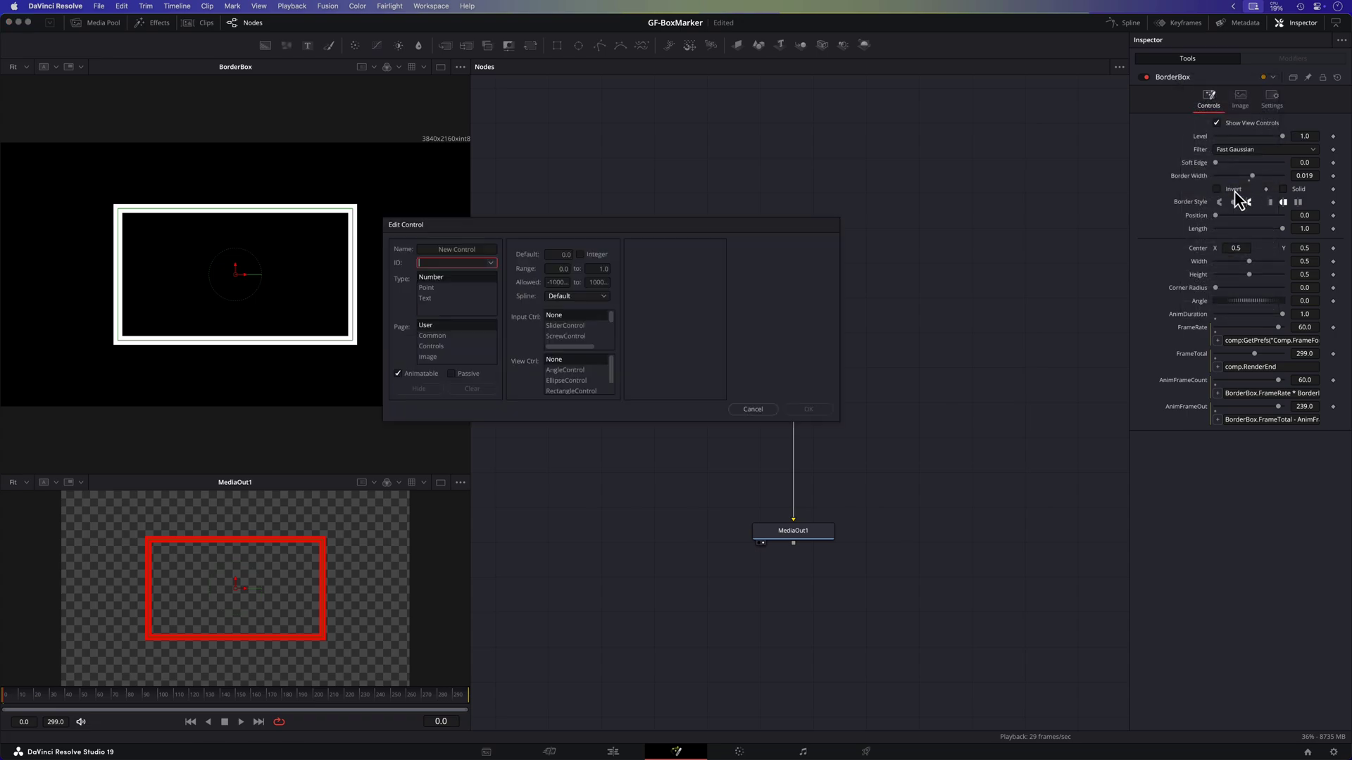
click(461, 250)
text(AnimateIn)
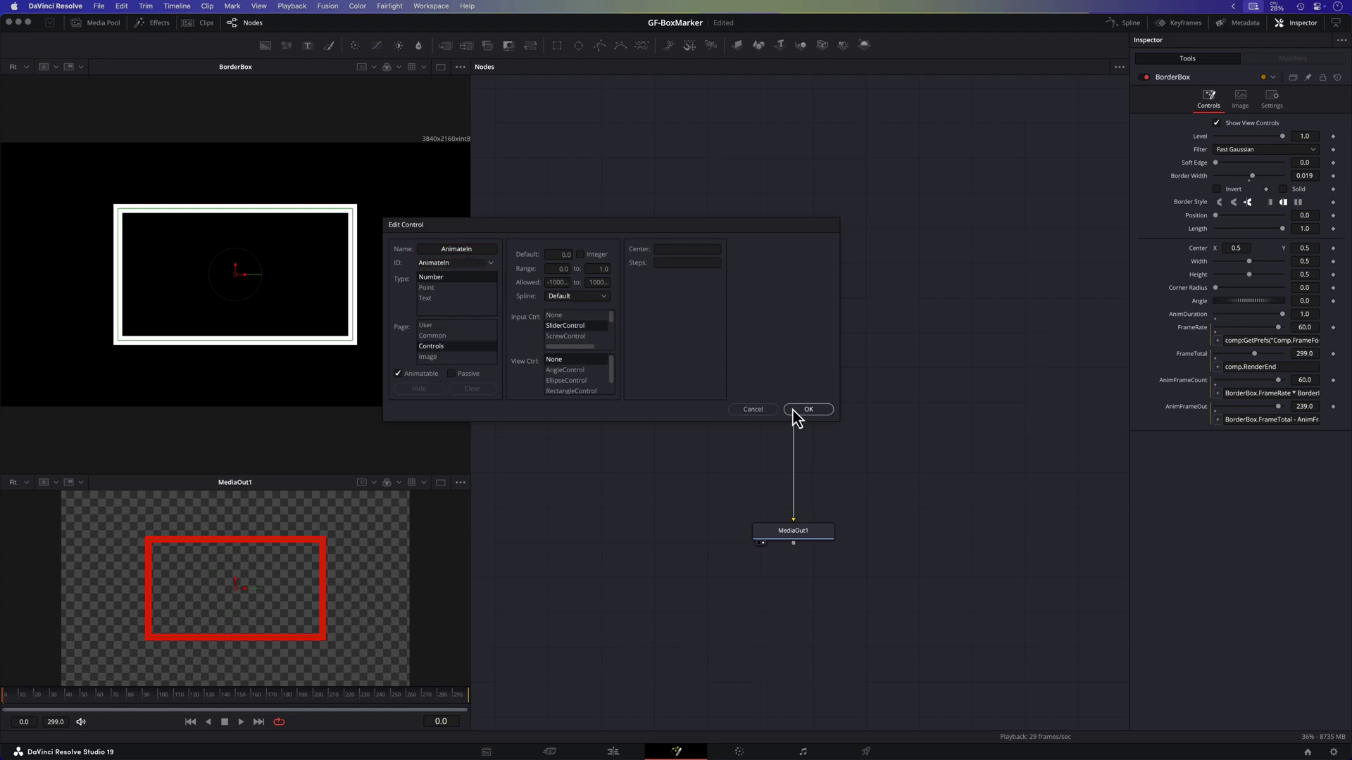
click(806, 410)
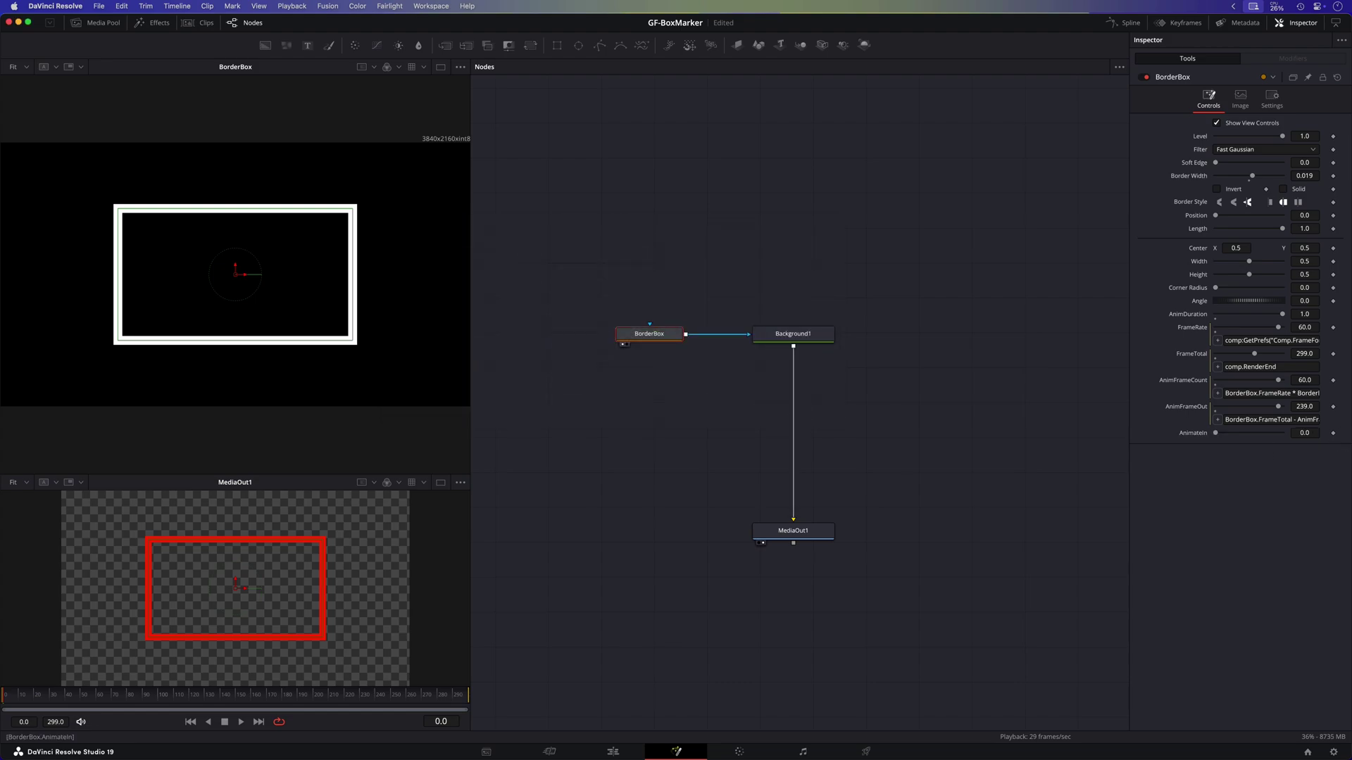
Link Length to the expression BorderBox.AnimateIn and raise AnimateIn to preview the draw-in
right_click(1196, 228)
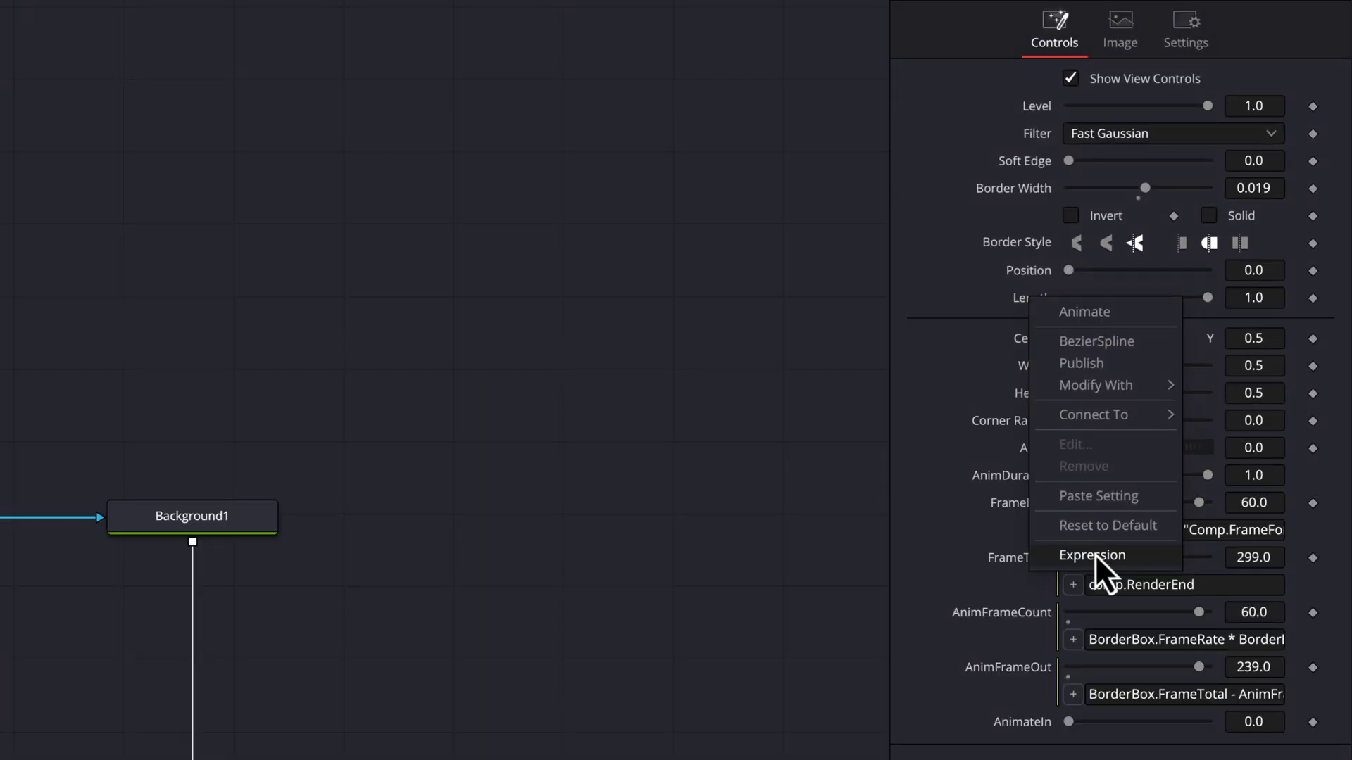
click(1229, 351)
double_click(1083, 324)
text(BorderBox.Anim)
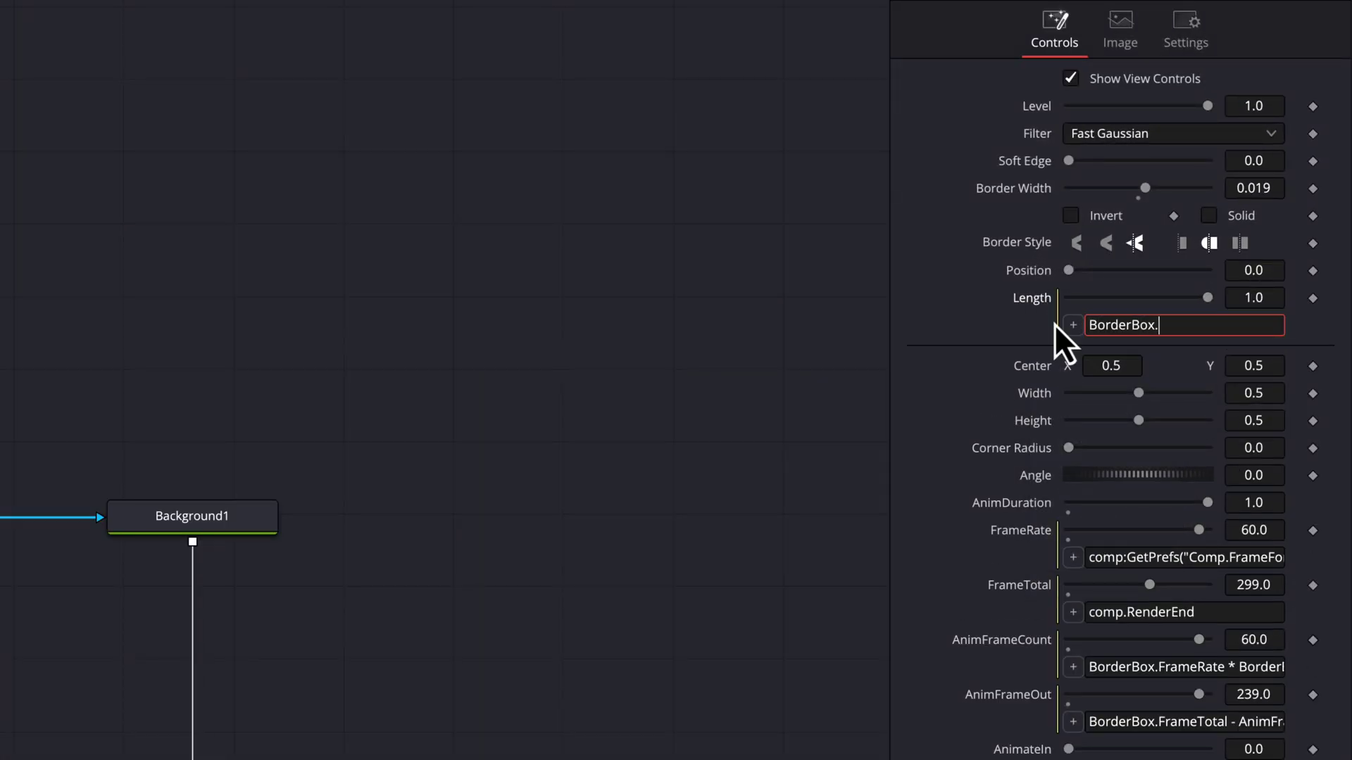
text(ateIn)
key(Tab)
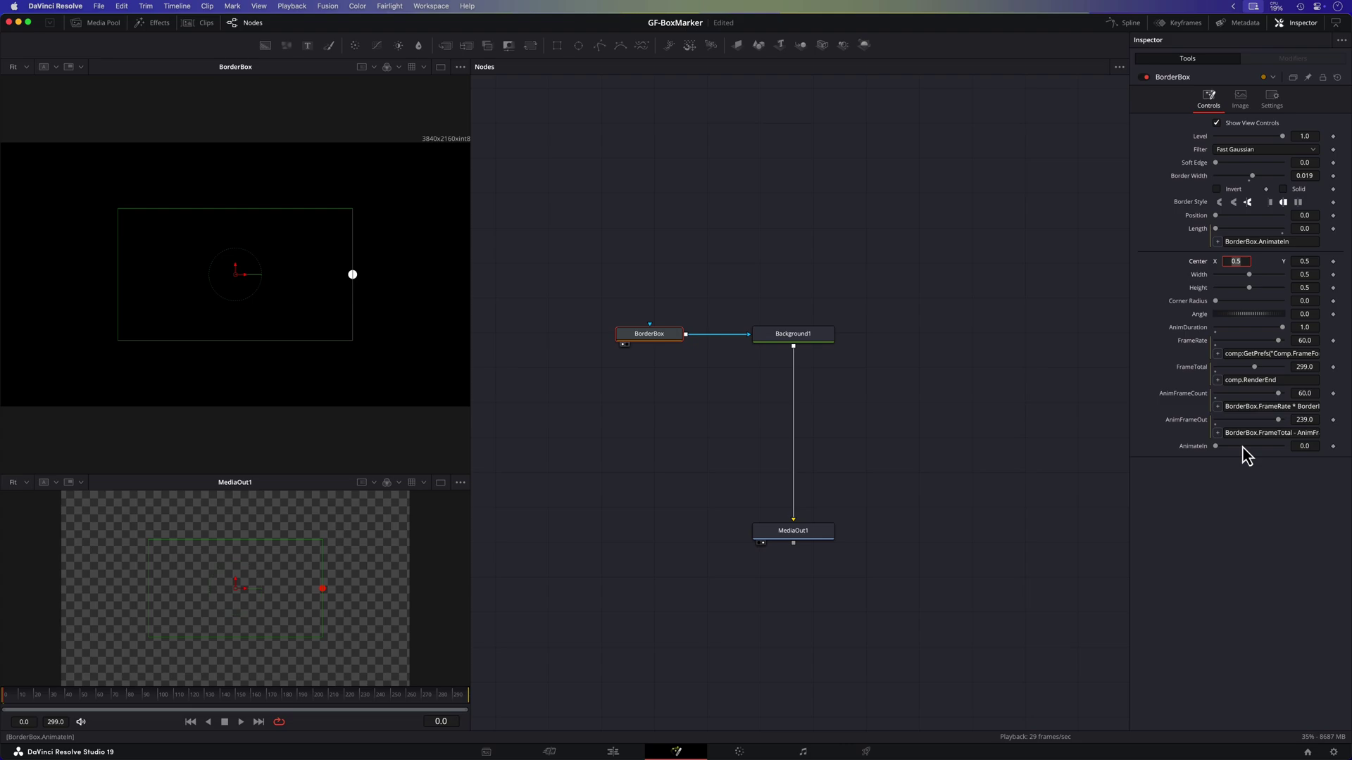
mouse_move(1218, 450)
mouse_down()
mouse_move(1295, 448)
mouse_move(1155, 452)
mouse_move(1300, 451)
mouse_move(1206, 451)
mouse_up()
Add a SliderControl named AnimateOut to BorderBox's Controls page, beneath AnimateIn
right_click(1190, 447)
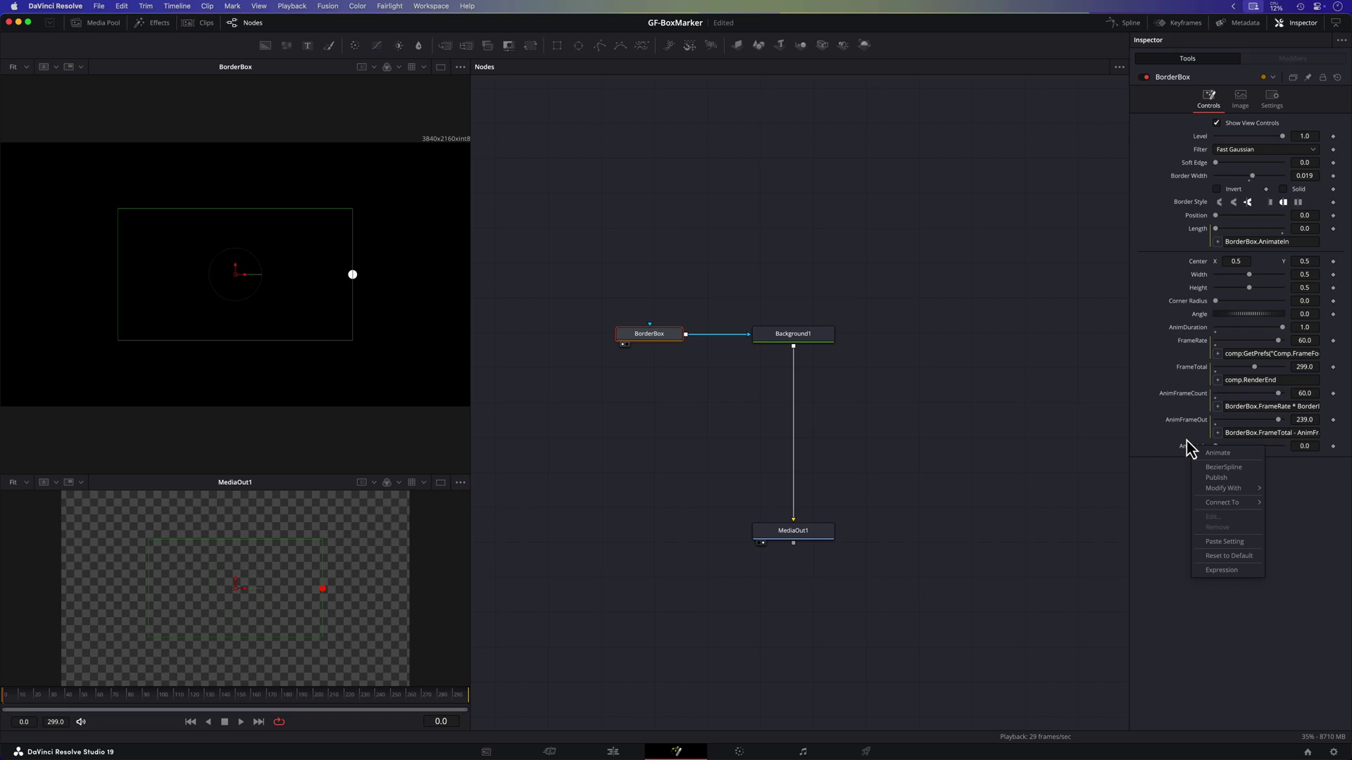
click(1187, 444)
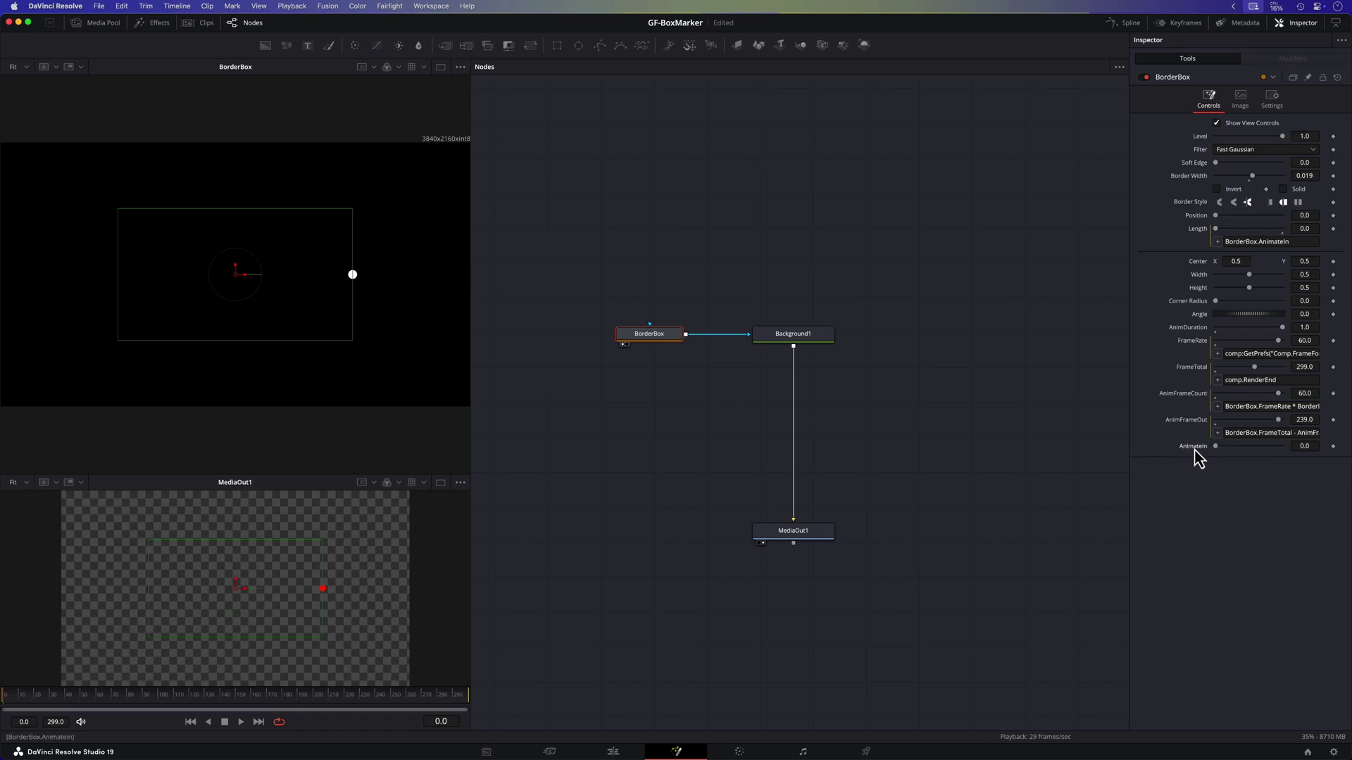
right_click(1183, 77)
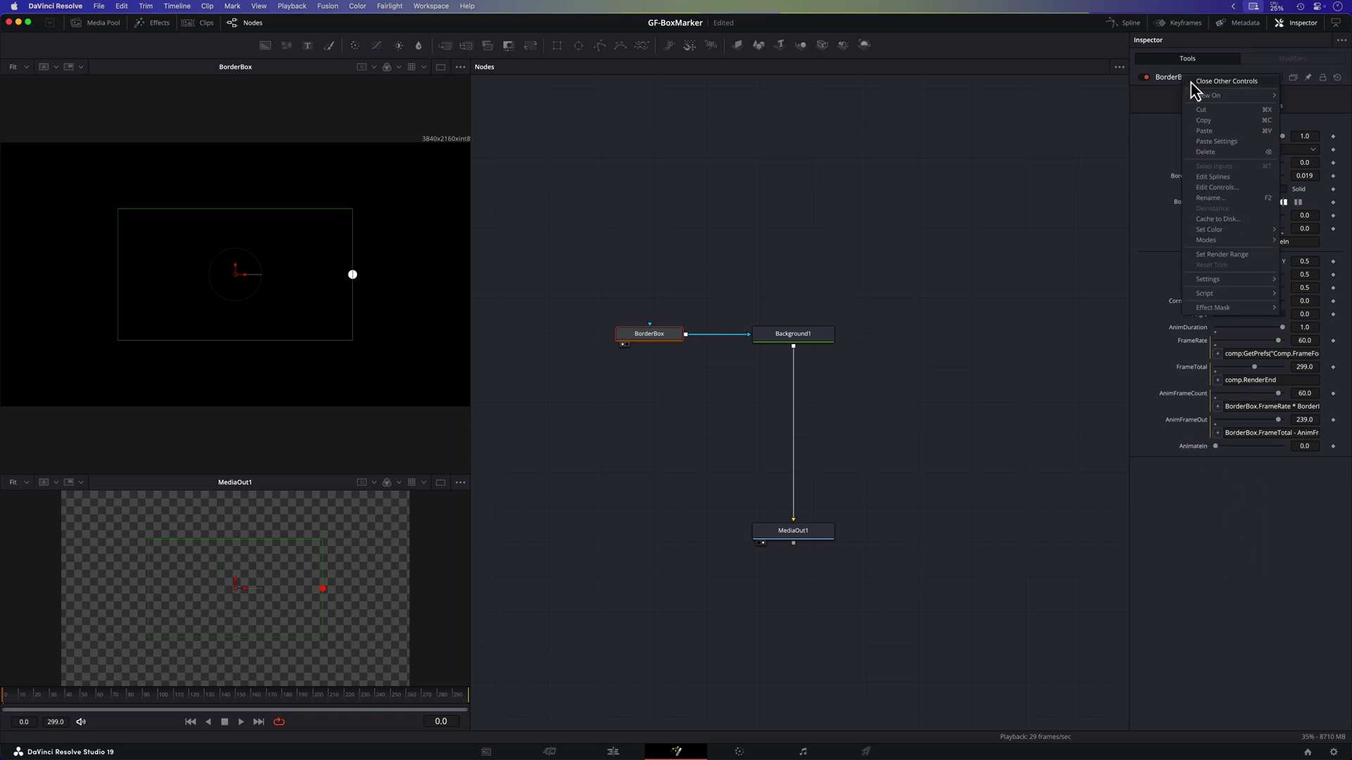
click(1218, 187)
click(493, 249)
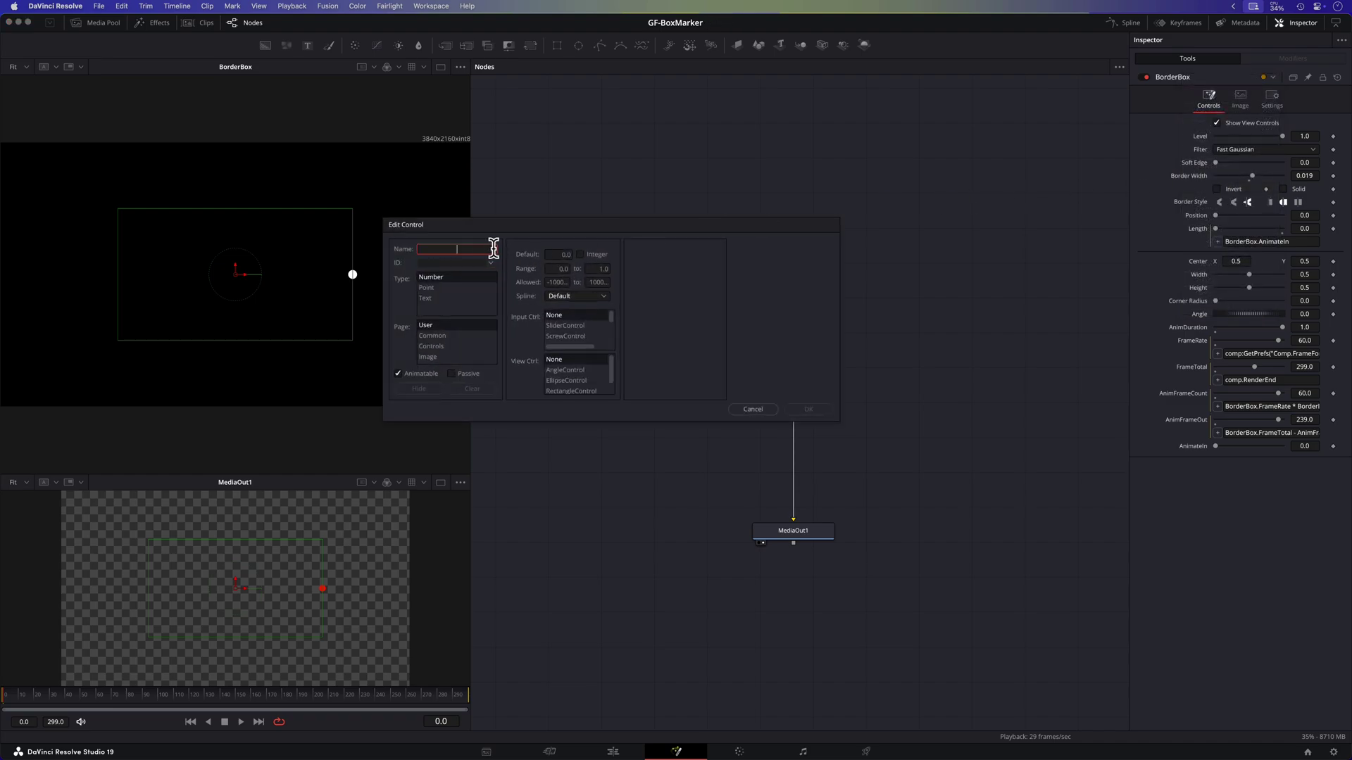
text(AnimateOut)
click(491, 262)
key(Escape)
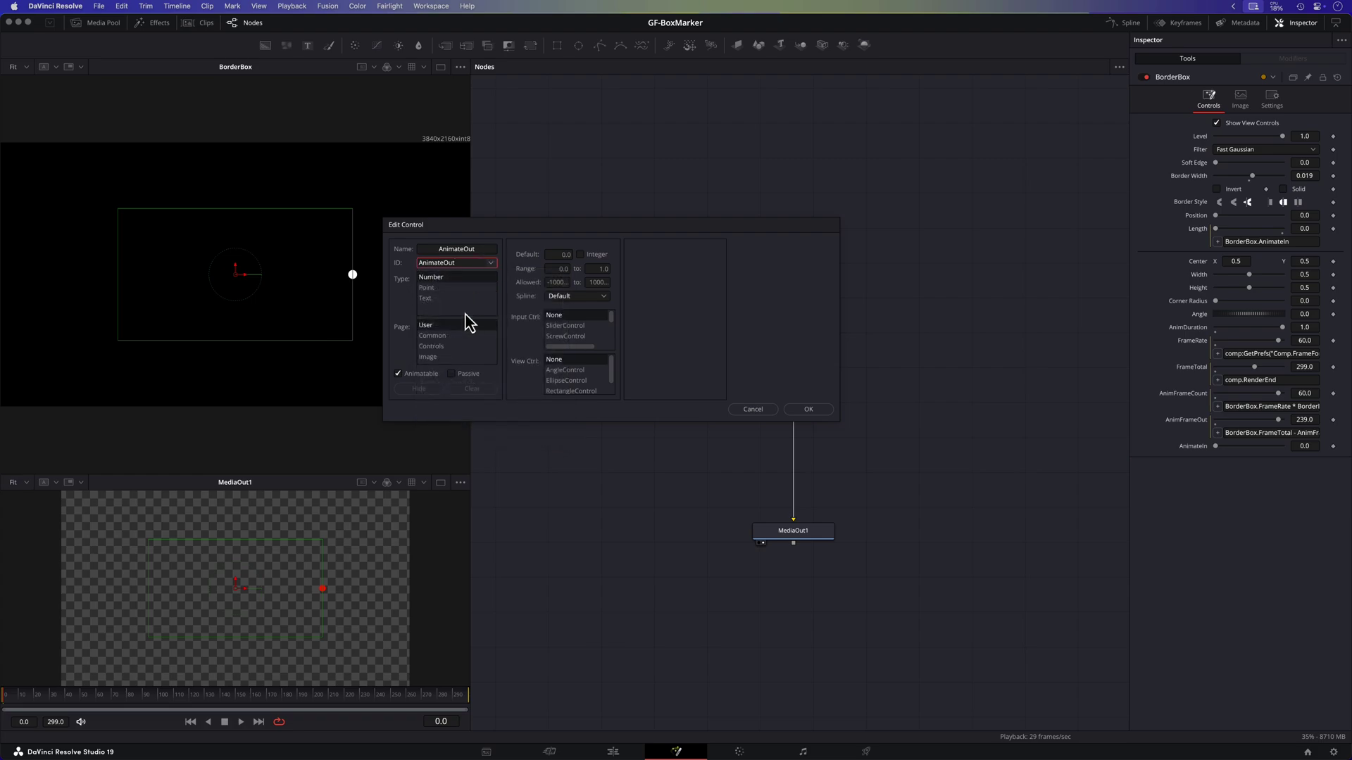
click(456, 325)
click(574, 327)
click(809, 409)
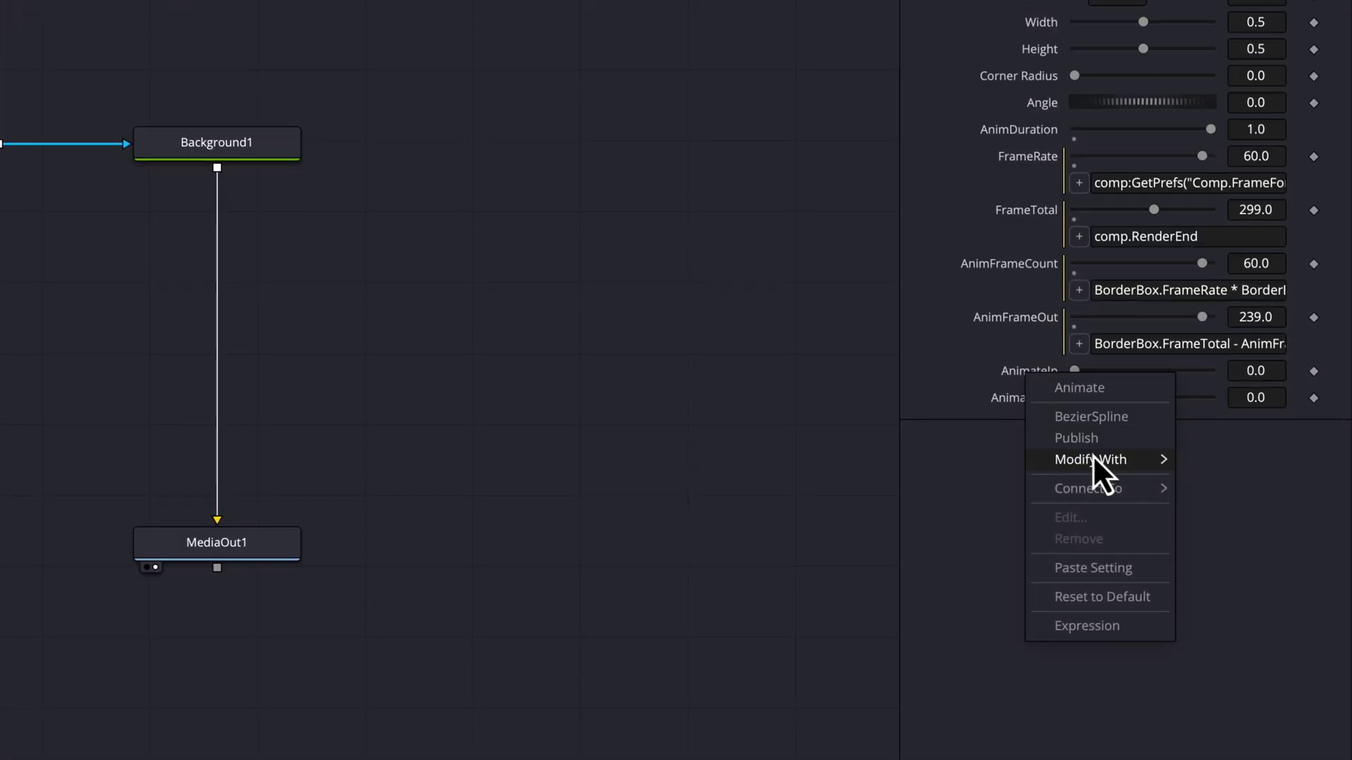
Attach an Anim Curves modifier to AnimateIn and show its settings on the Modifiers tab
mouse_move(1093, 457)
click(973, 461)
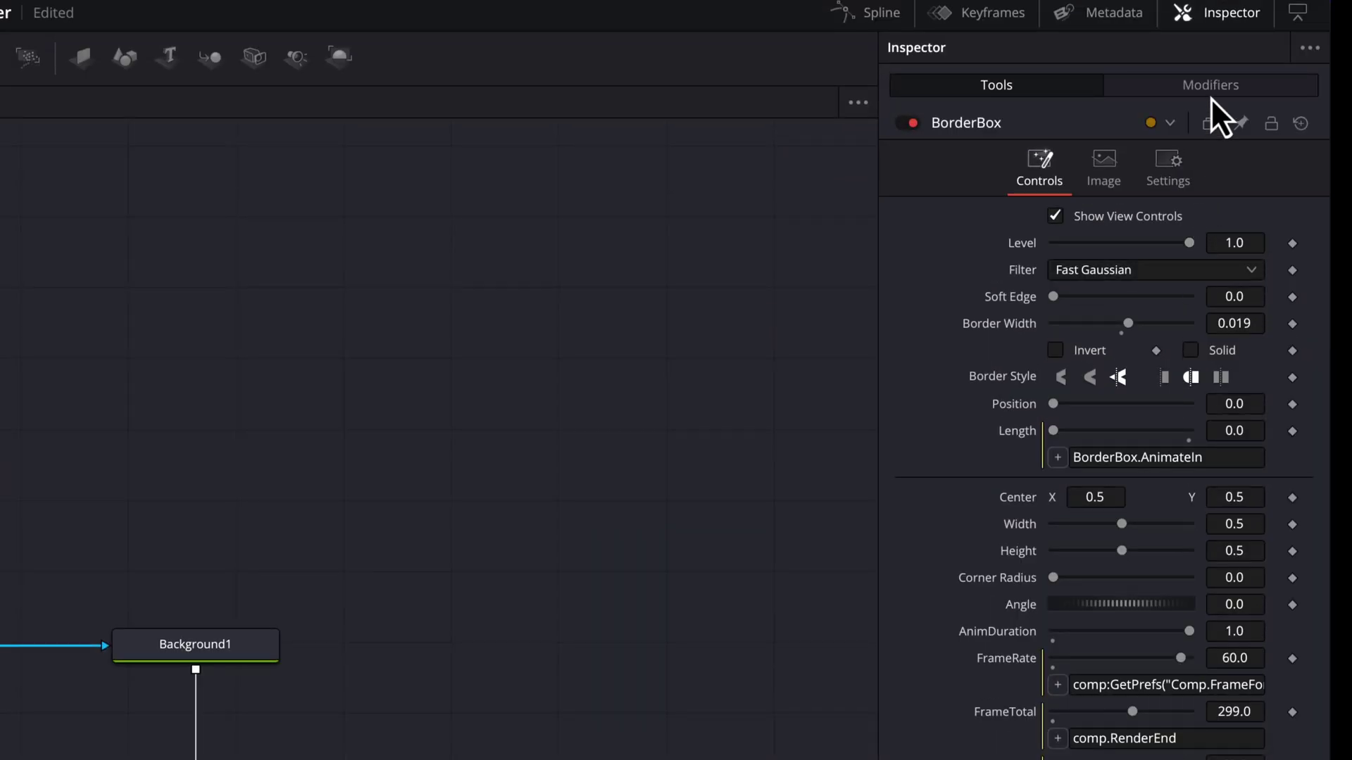
click(1211, 91)
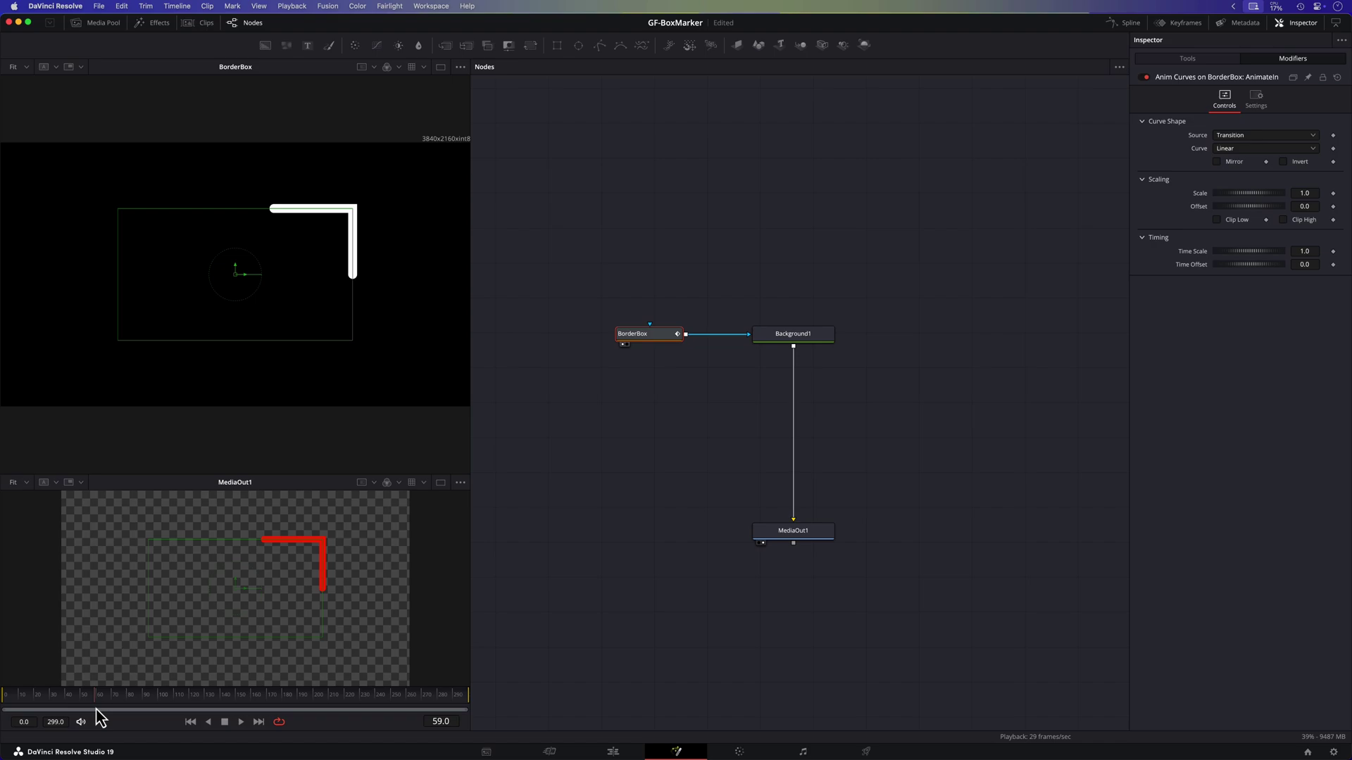
Give Time Scale the expression (BorderBox.FrameTotal/BorderBox.FrameRate) / BorderBox.AnimDuration, reading 4.983333
right_click(1202, 258)
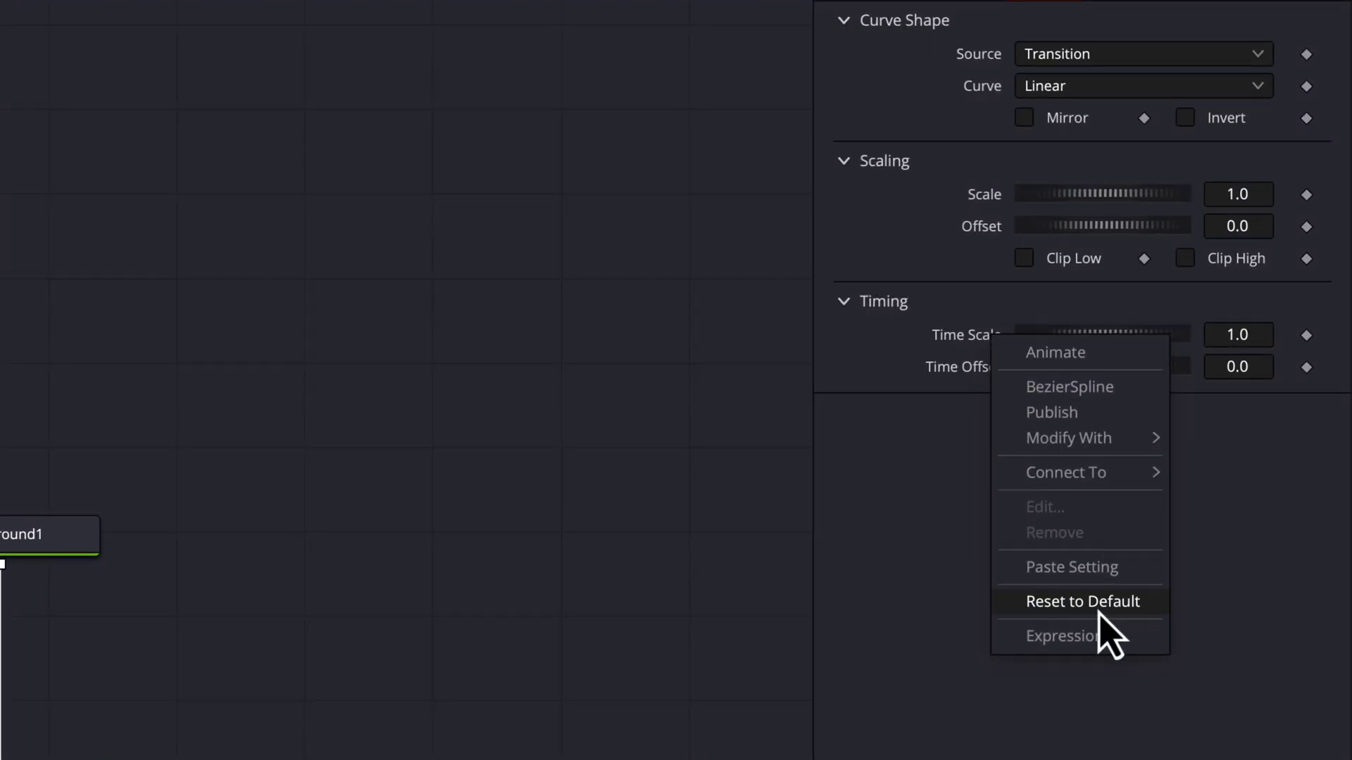
click(1100, 636)
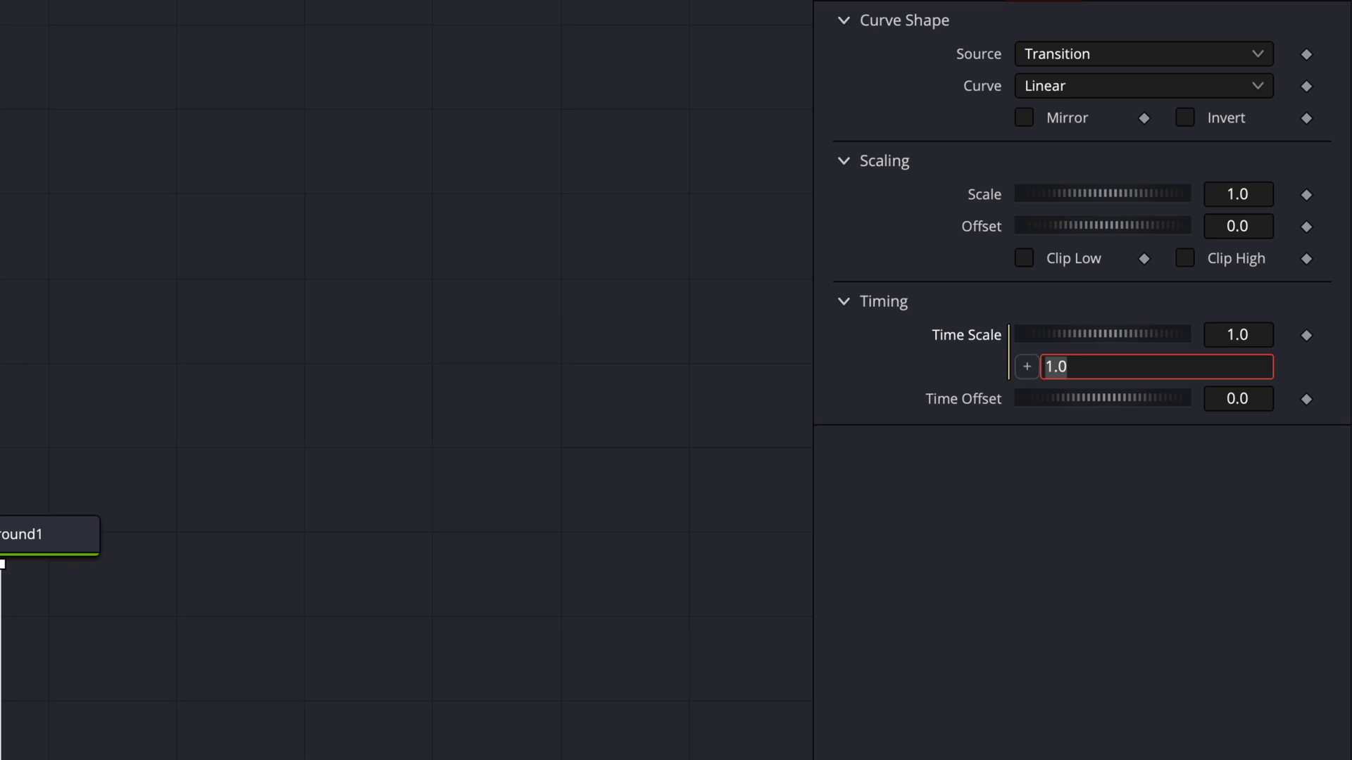
text((BorderBox.F)
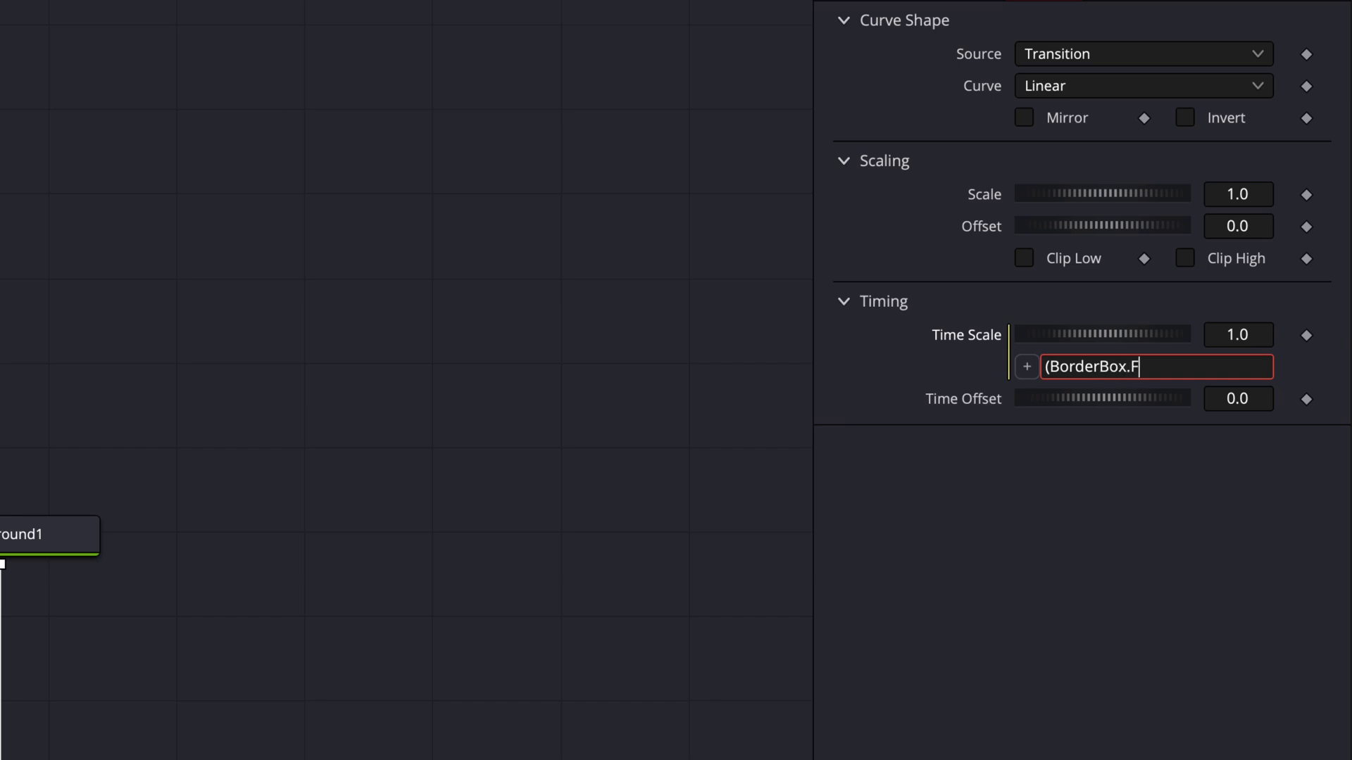
text(rameTotal/)
text(BorderBox)
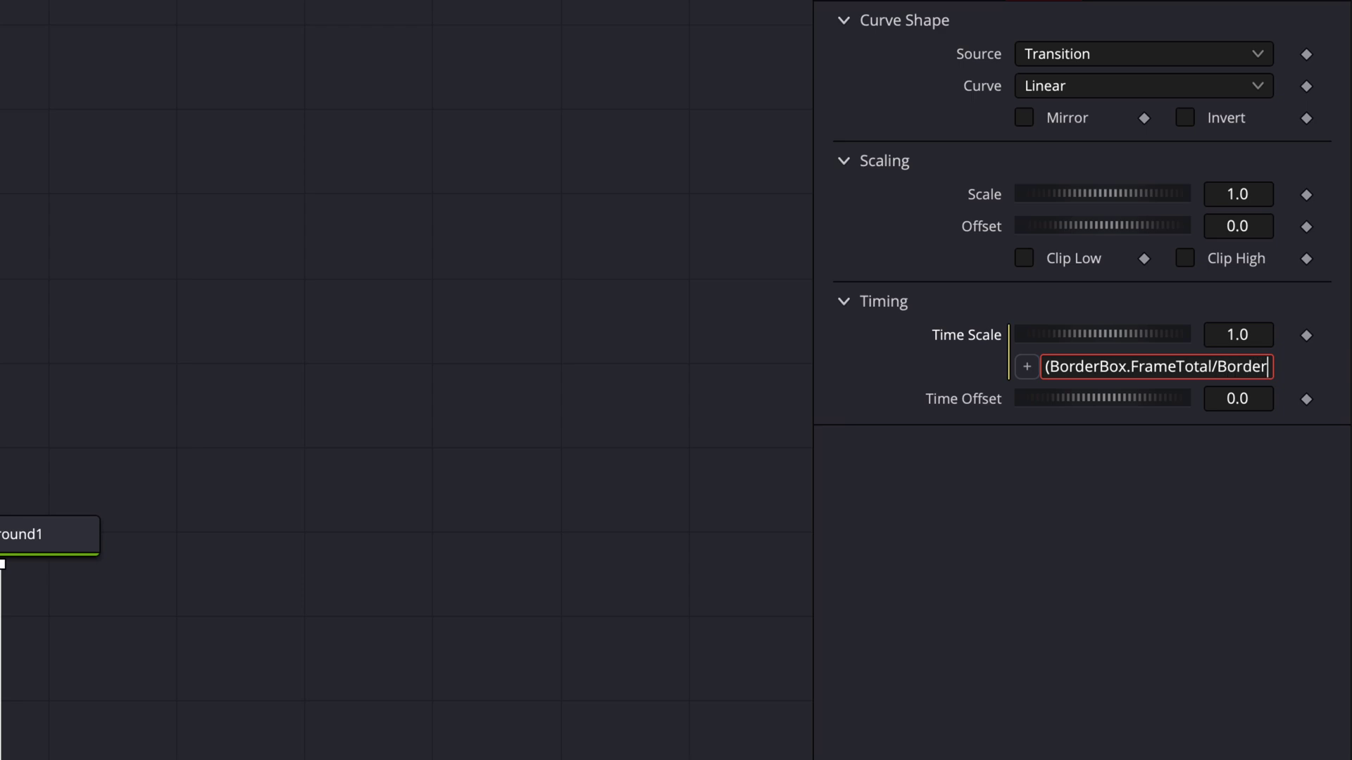
text(.FrameRat)
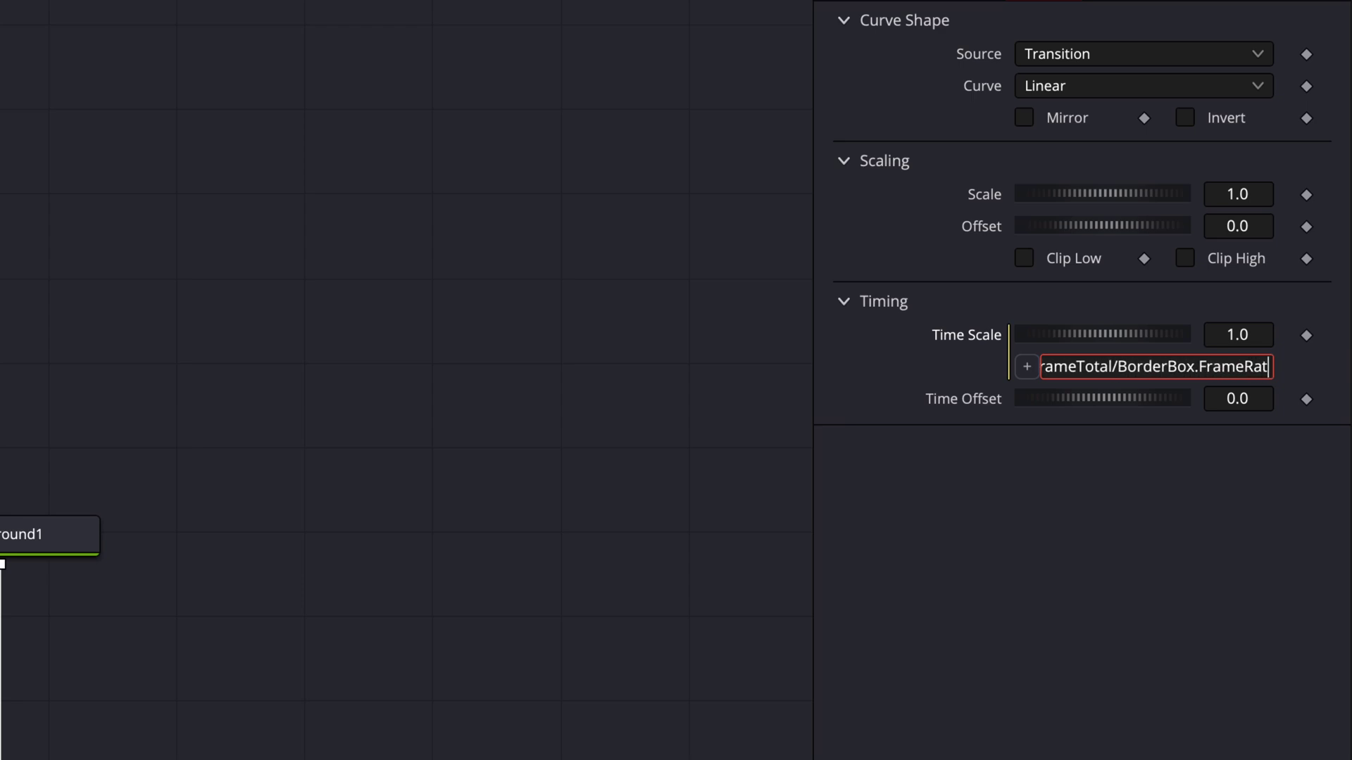
text(e) )
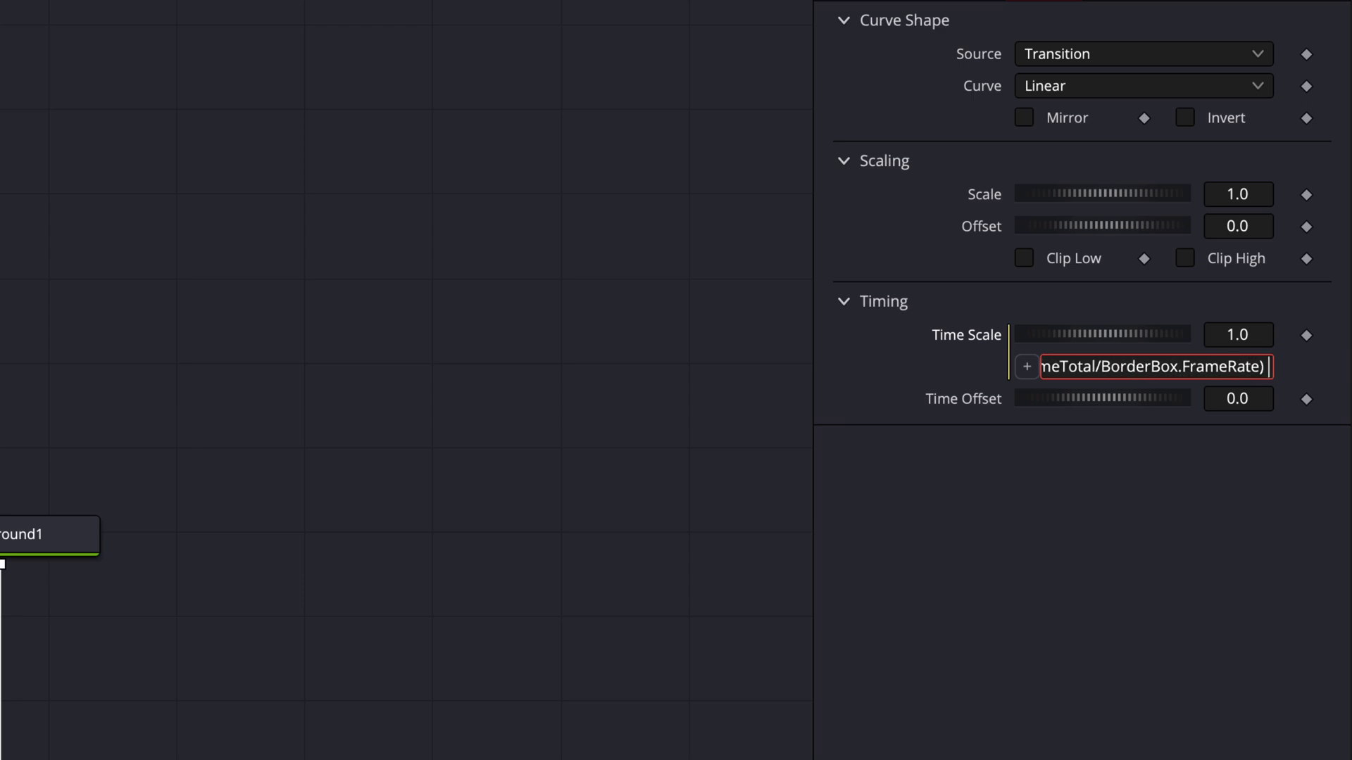
text(/ BorderBox.)
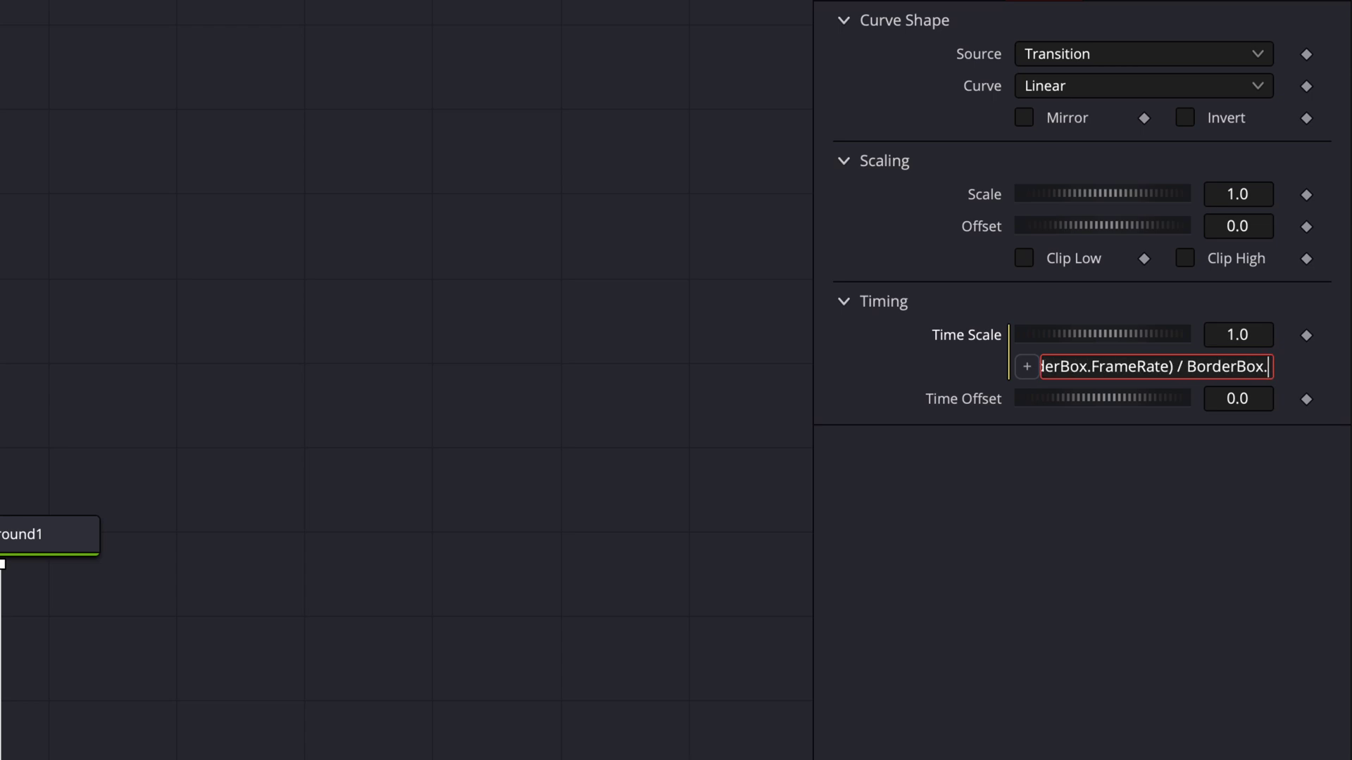
text(AnimDuration)
key(Tab)
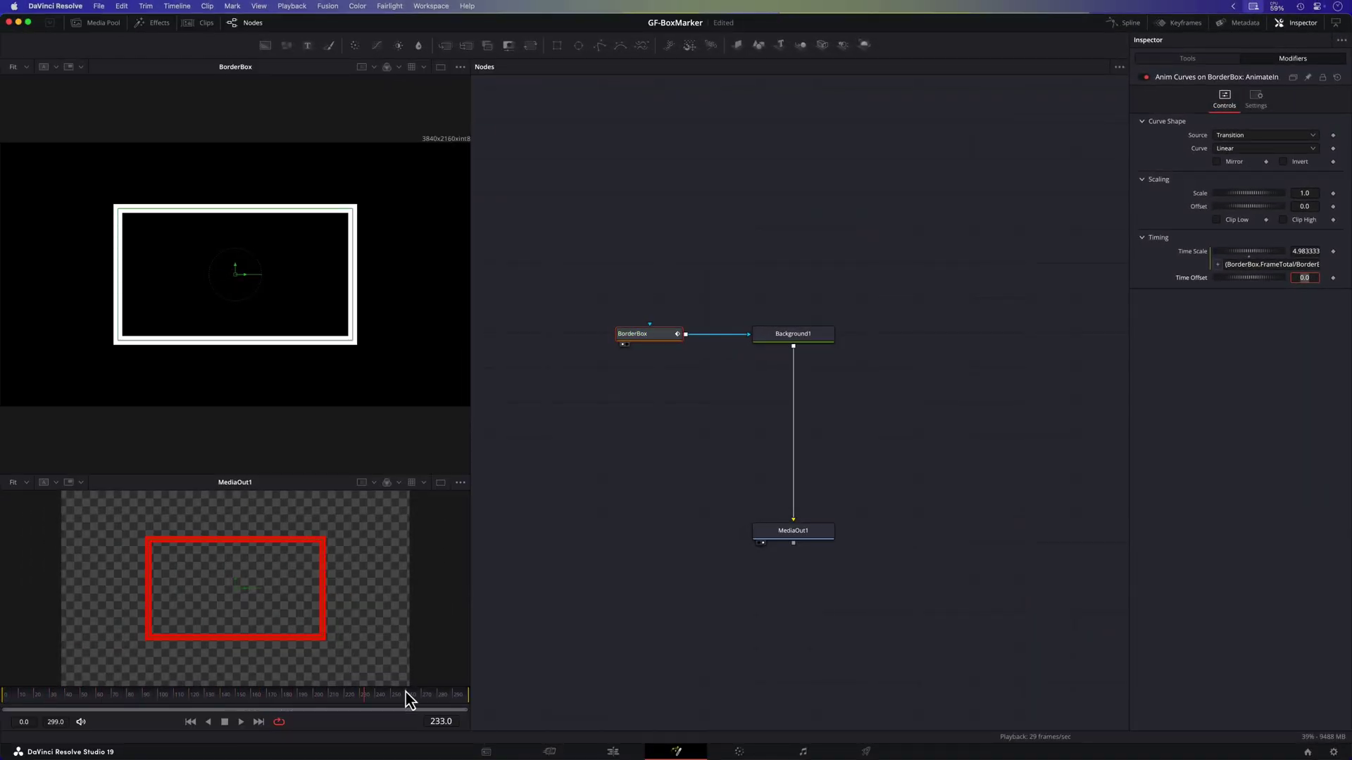
Scrub the playhead to frame 41 to check the partly drawn border
drag(16, 699, 69, 701)
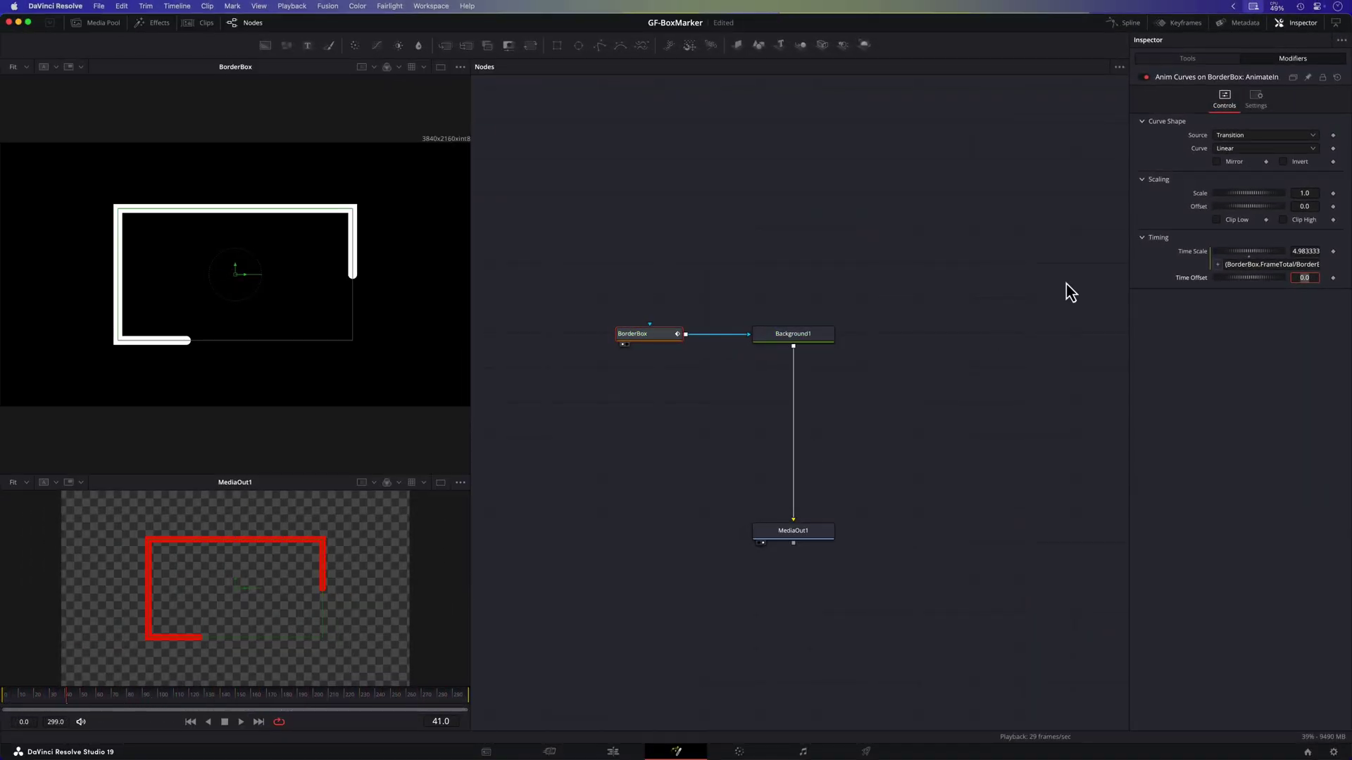
Set AnimDuration to 2, then drag it down to about 0.535 and rewind to frame 0
click(1168, 60)
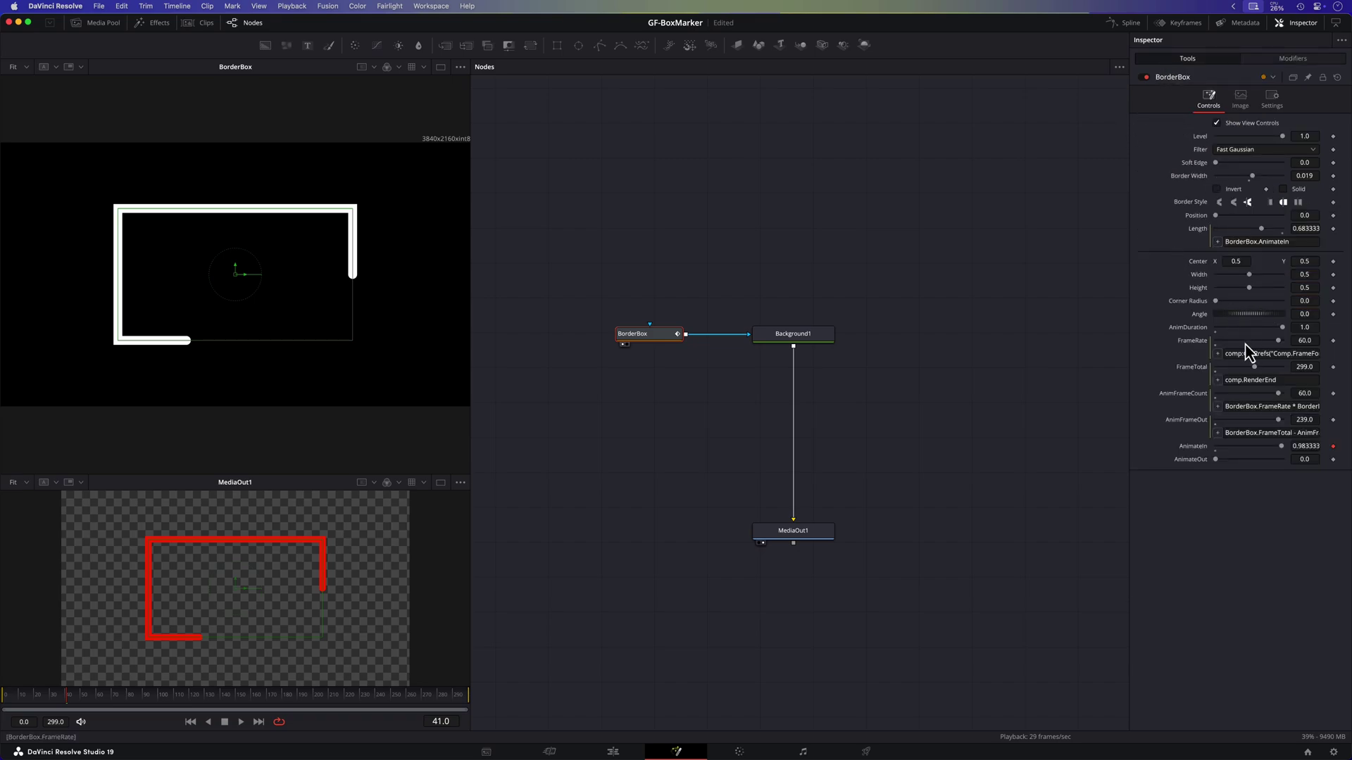
click(1299, 328)
text(2)
key(Tab)
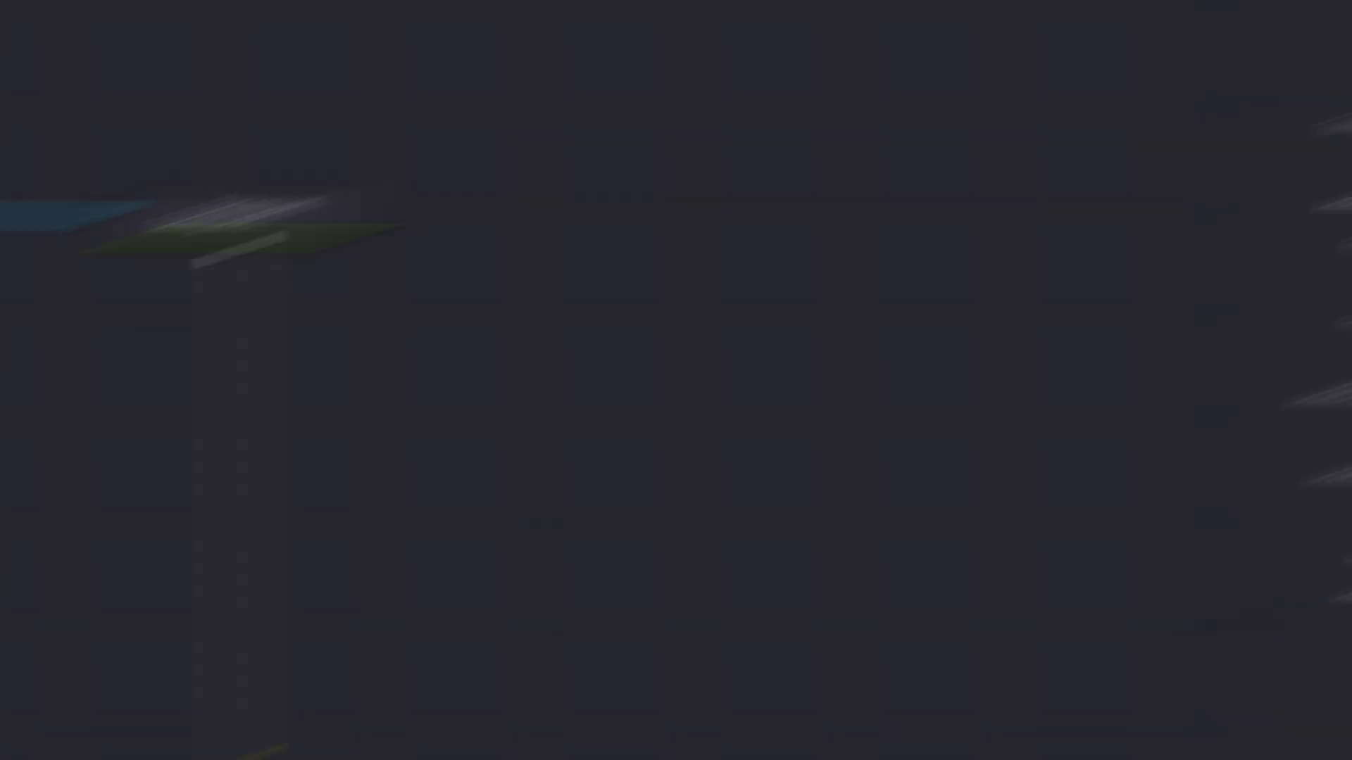
drag(1008, 379, 991, 381)
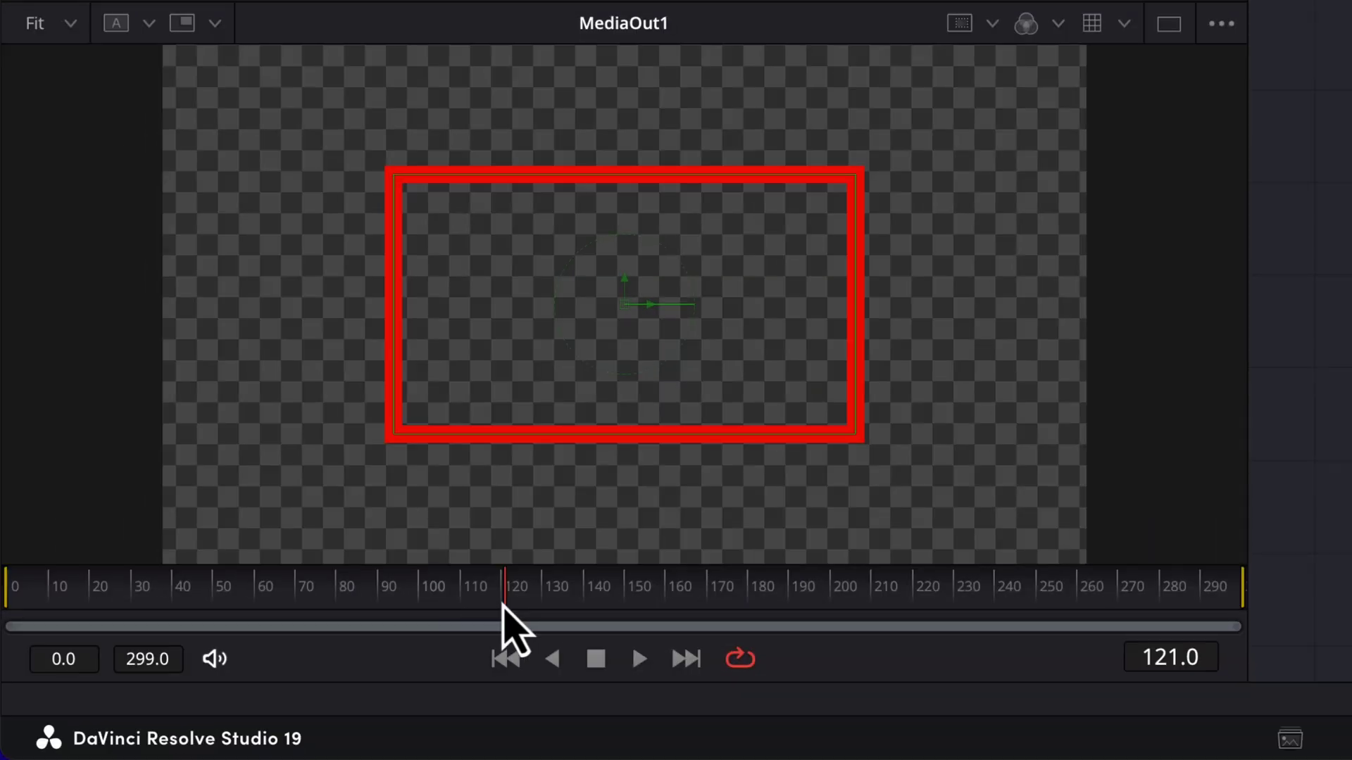
mouse_move(514, 582)
mouse_down()
mouse_move(103, 620)
mouse_move(211, 607)
mouse_move(990, 626)
mouse_move(126, 608)
mouse_up()
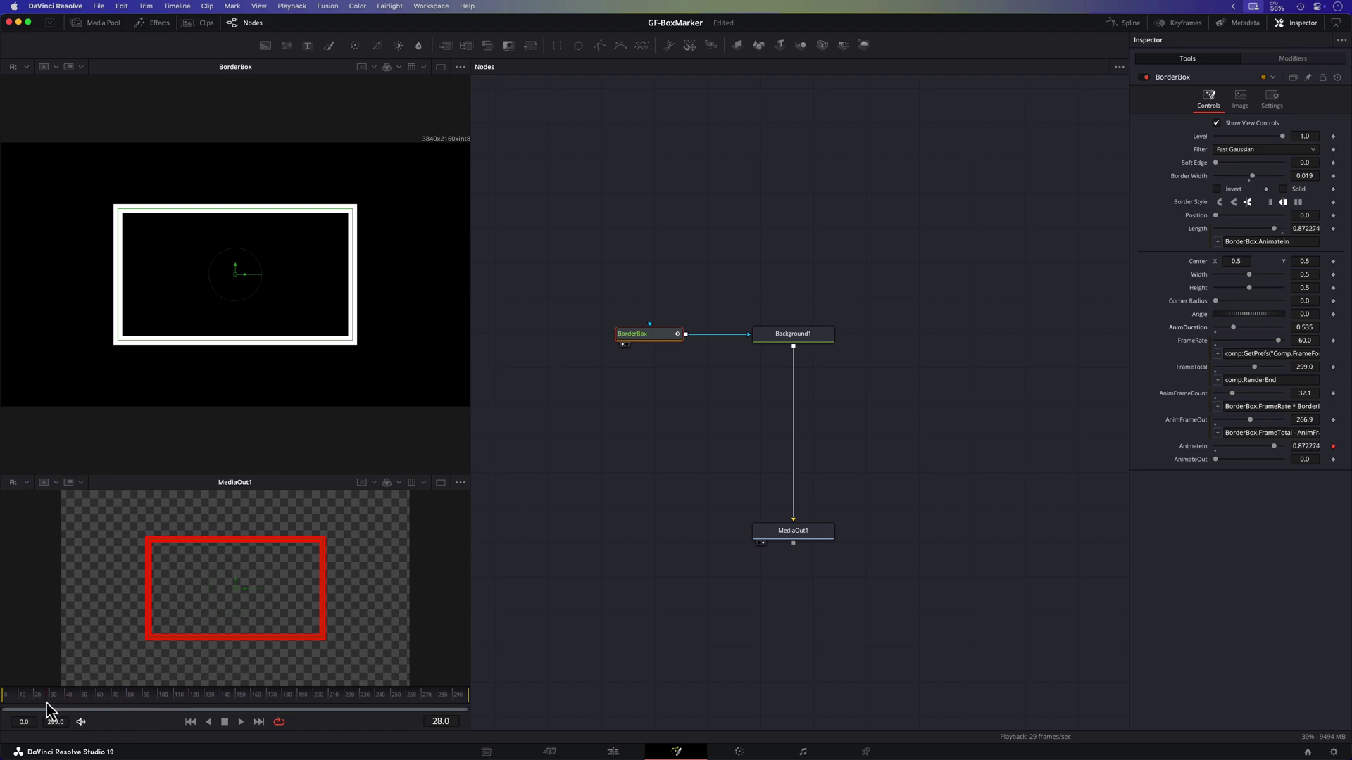
drag(47, 703, 7, 711)
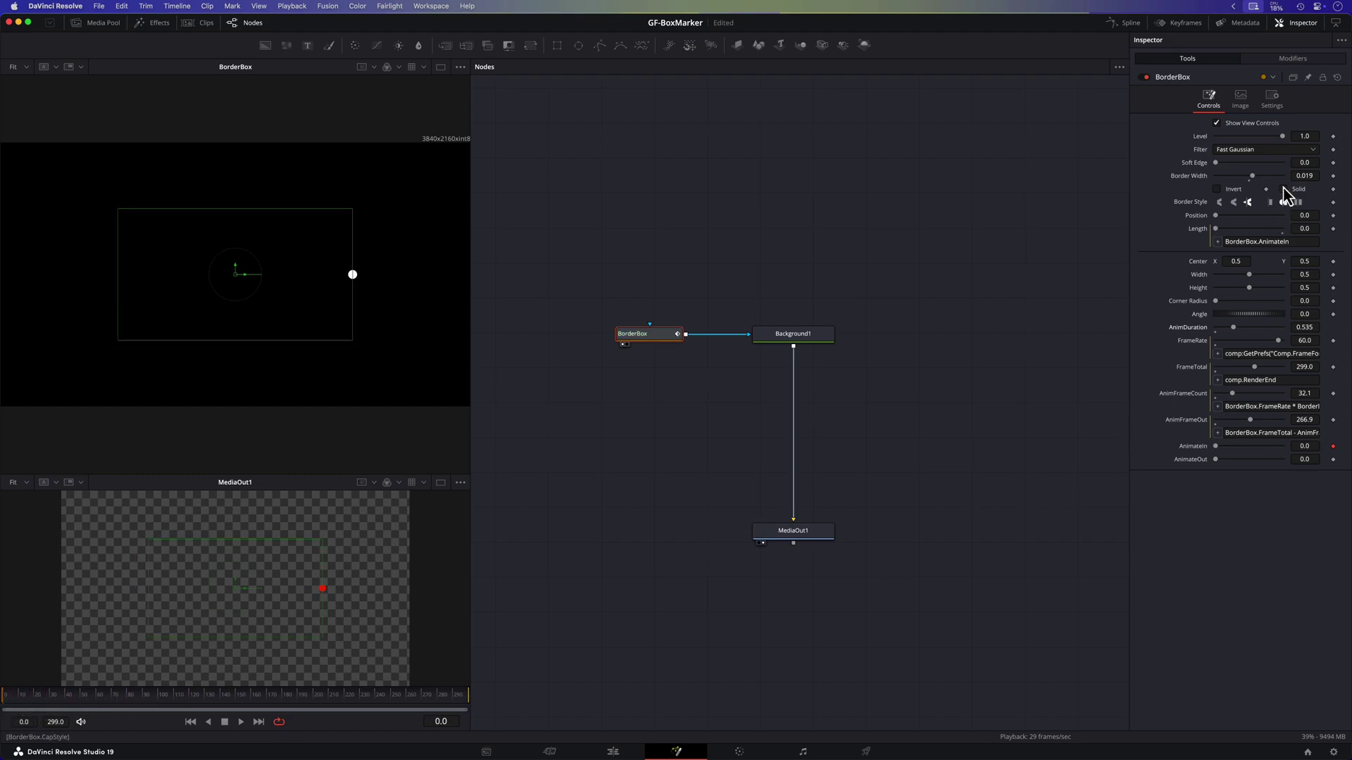
Switch the AnimateIn curve to Easing with Sine ease-in and Quart ease-out
click(1301, 60)
click(1246, 150)
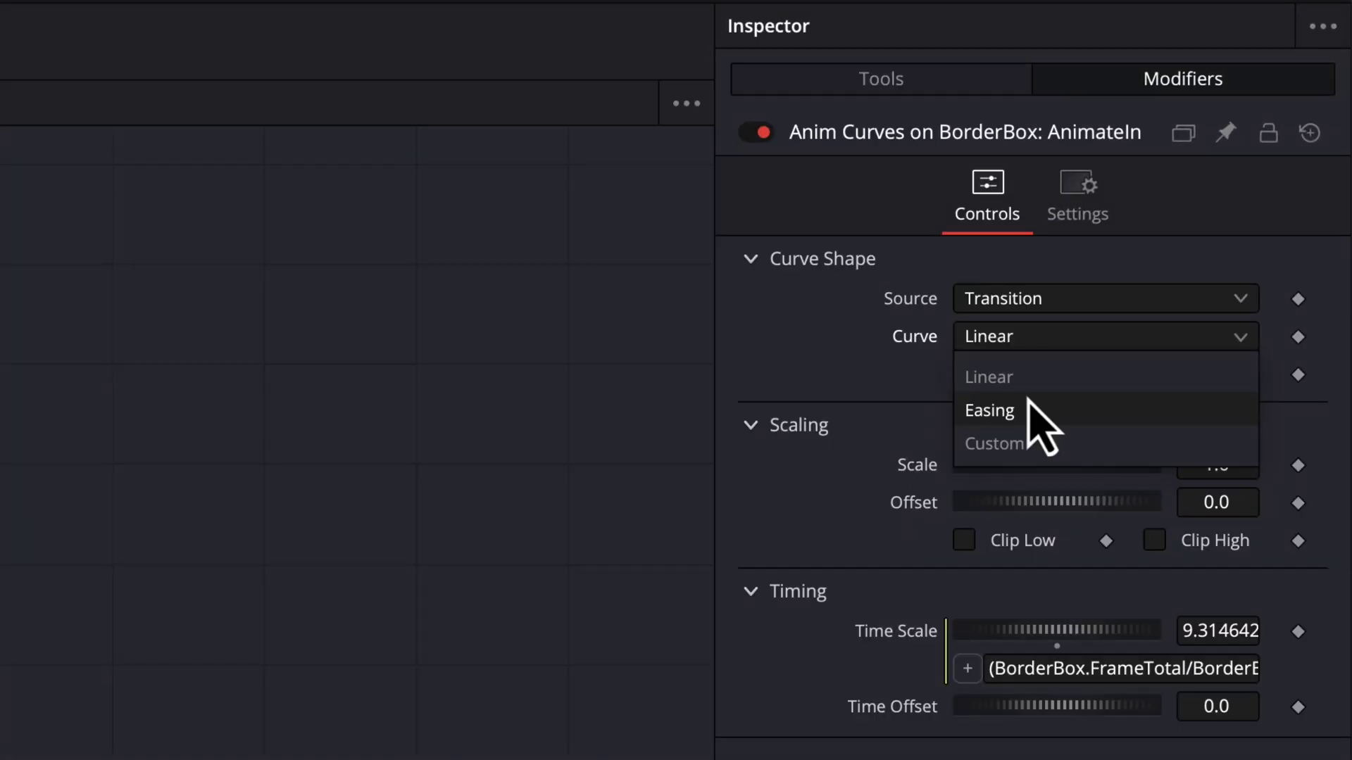
click(1239, 173)
click(1048, 376)
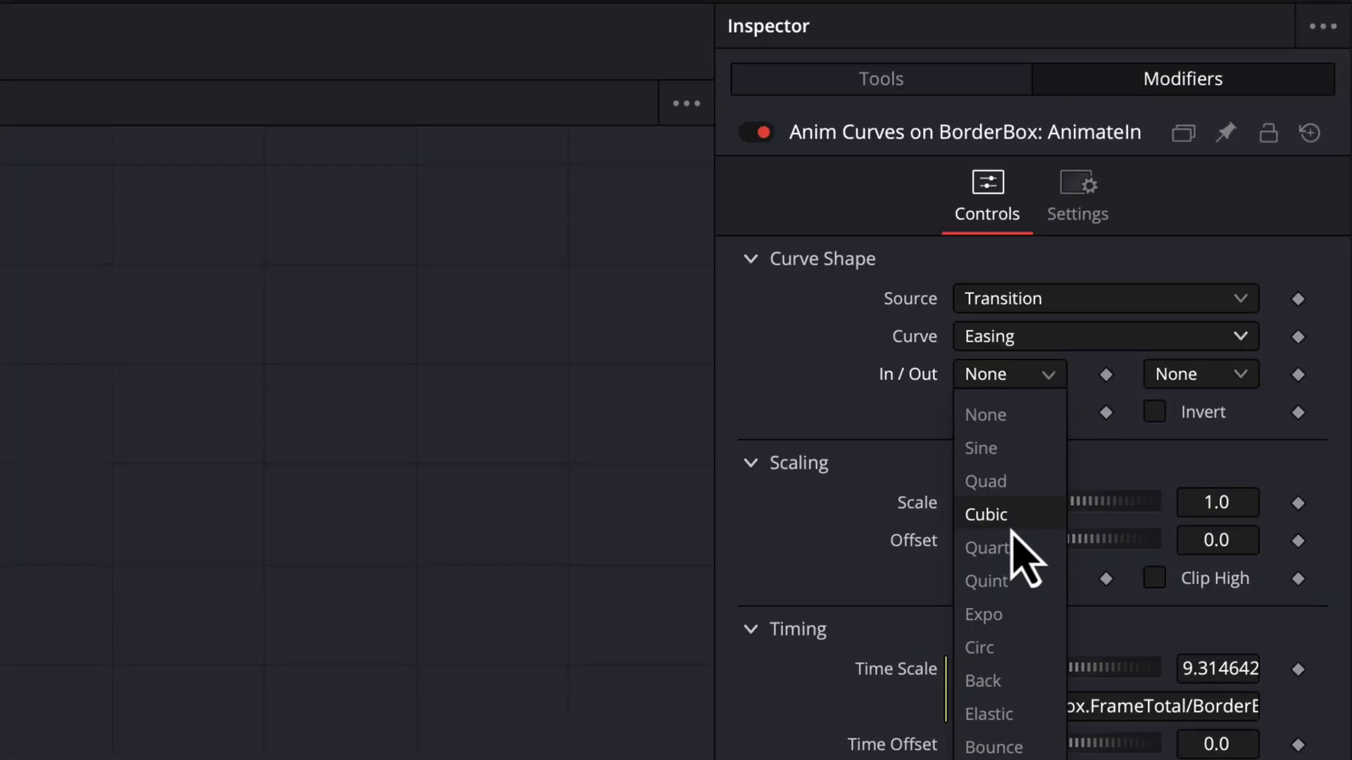
click(1020, 449)
click(1200, 376)
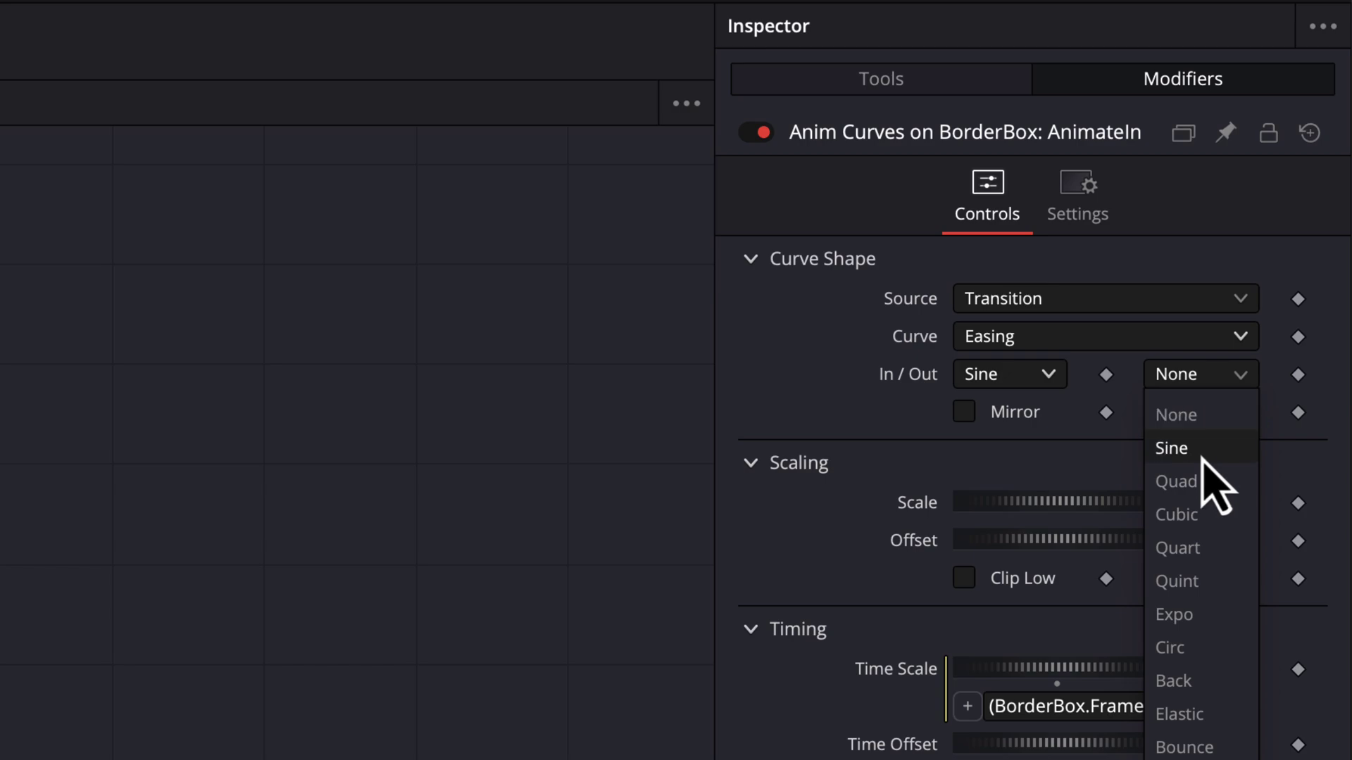
click(1190, 550)
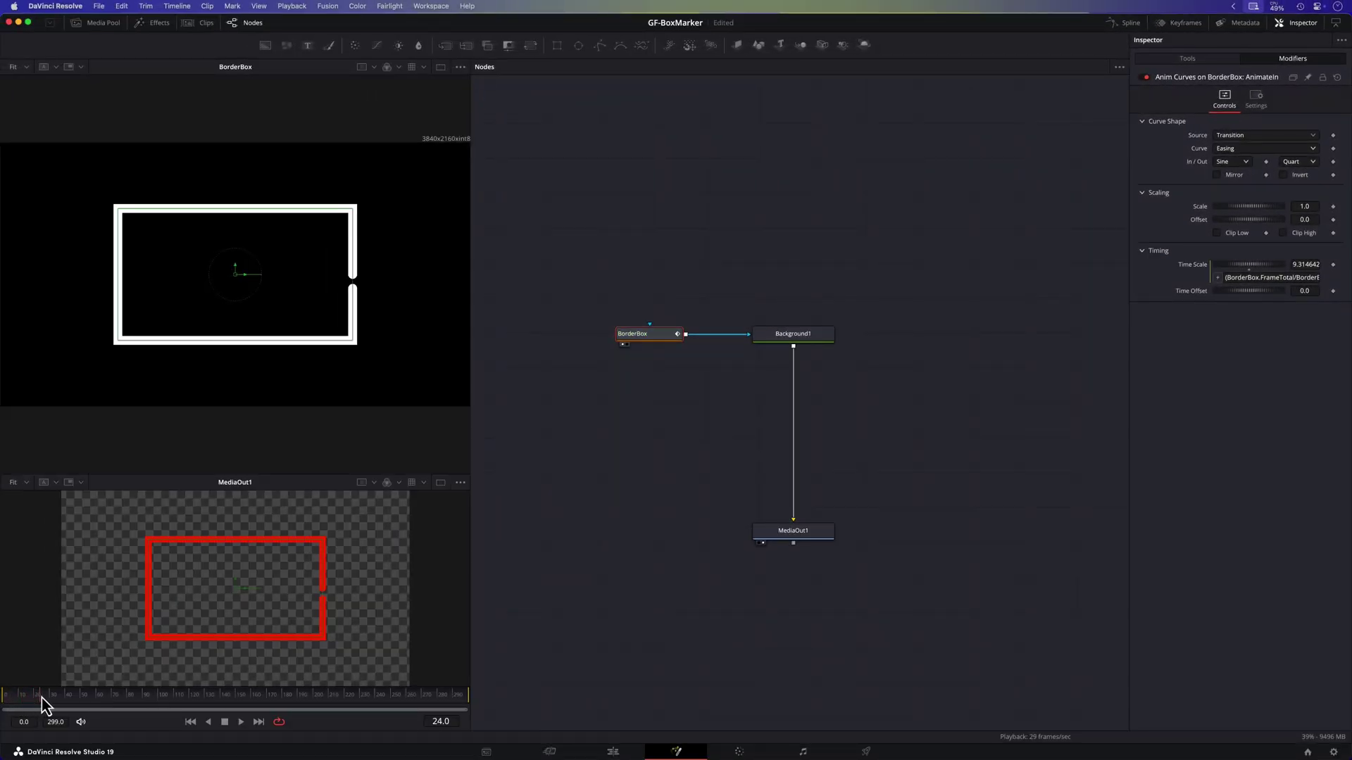
click(1213, 60)
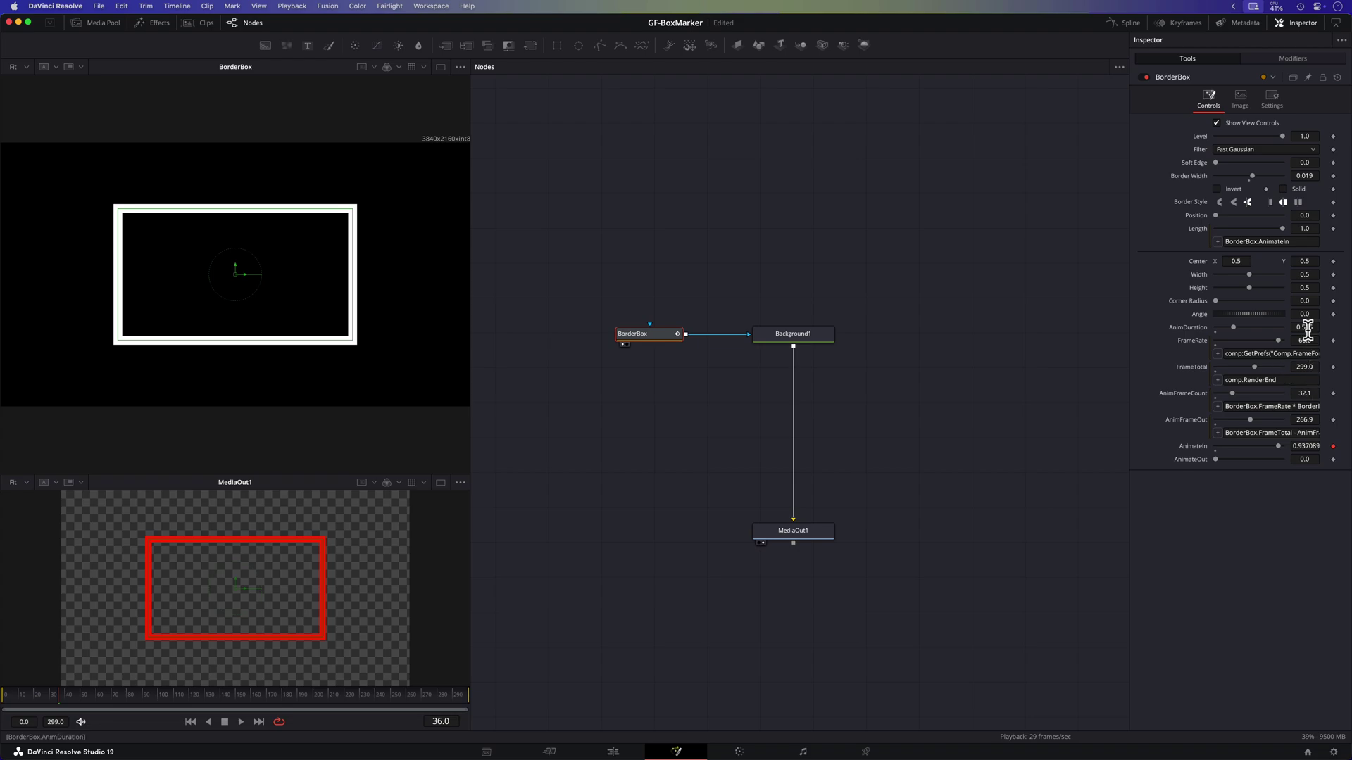
Reset AnimDuration to 1.0 and add an Anim Curves modifier to AnimateOut
text(1)
key(Return)
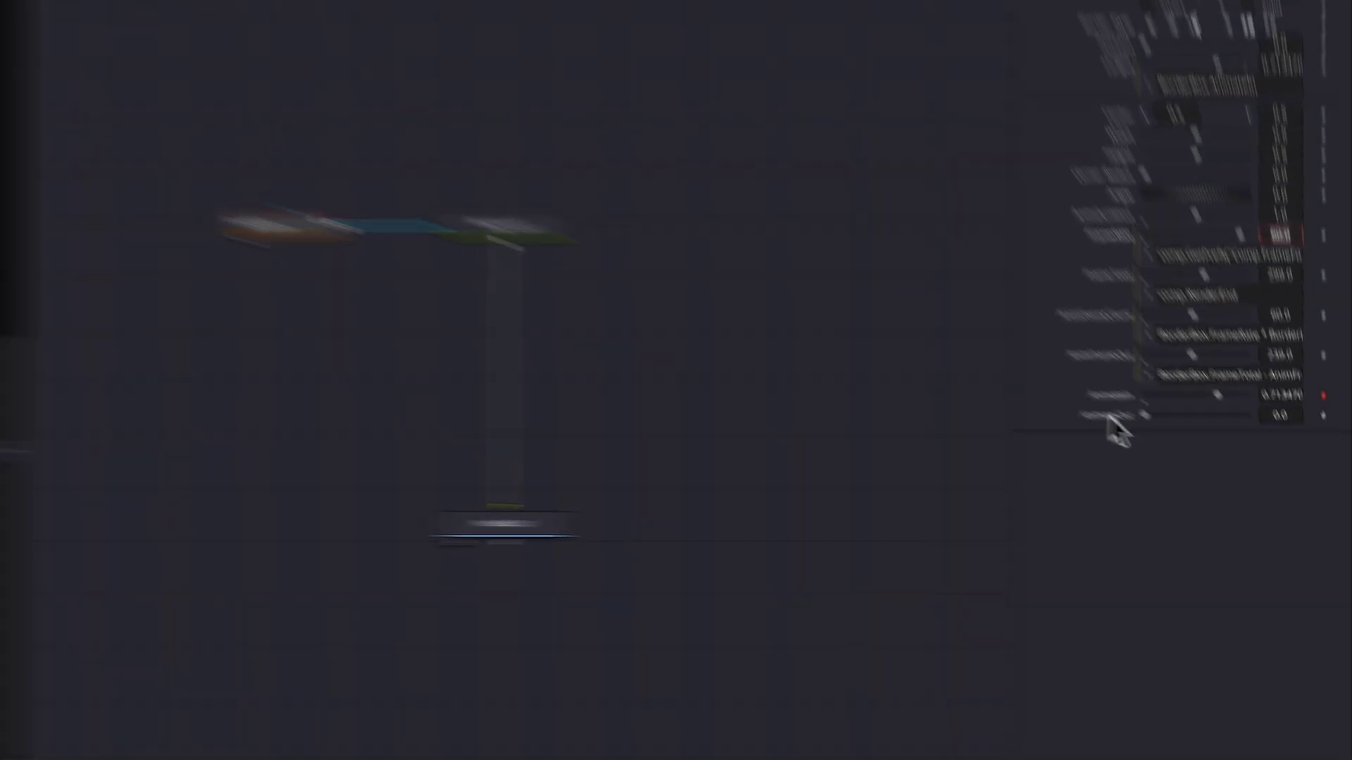
right_click(1109, 416)
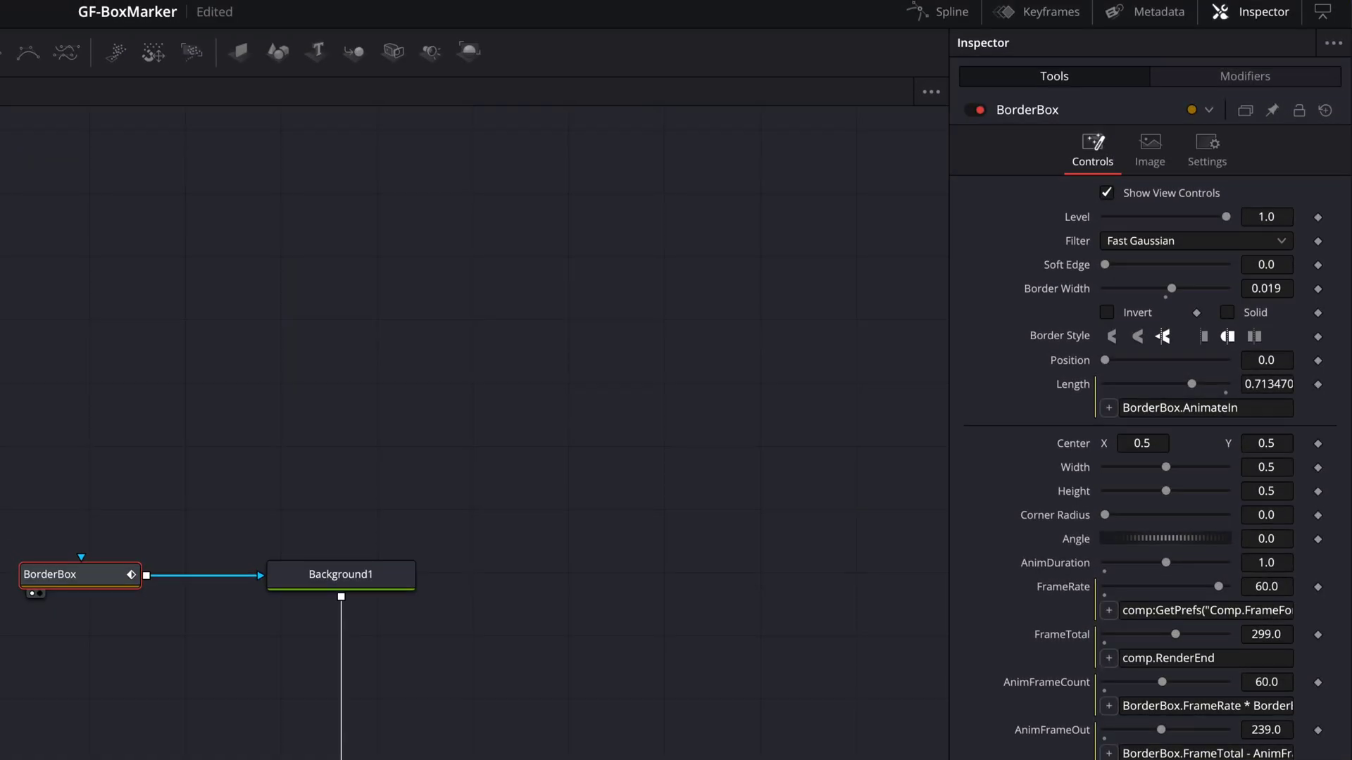
click(1237, 79)
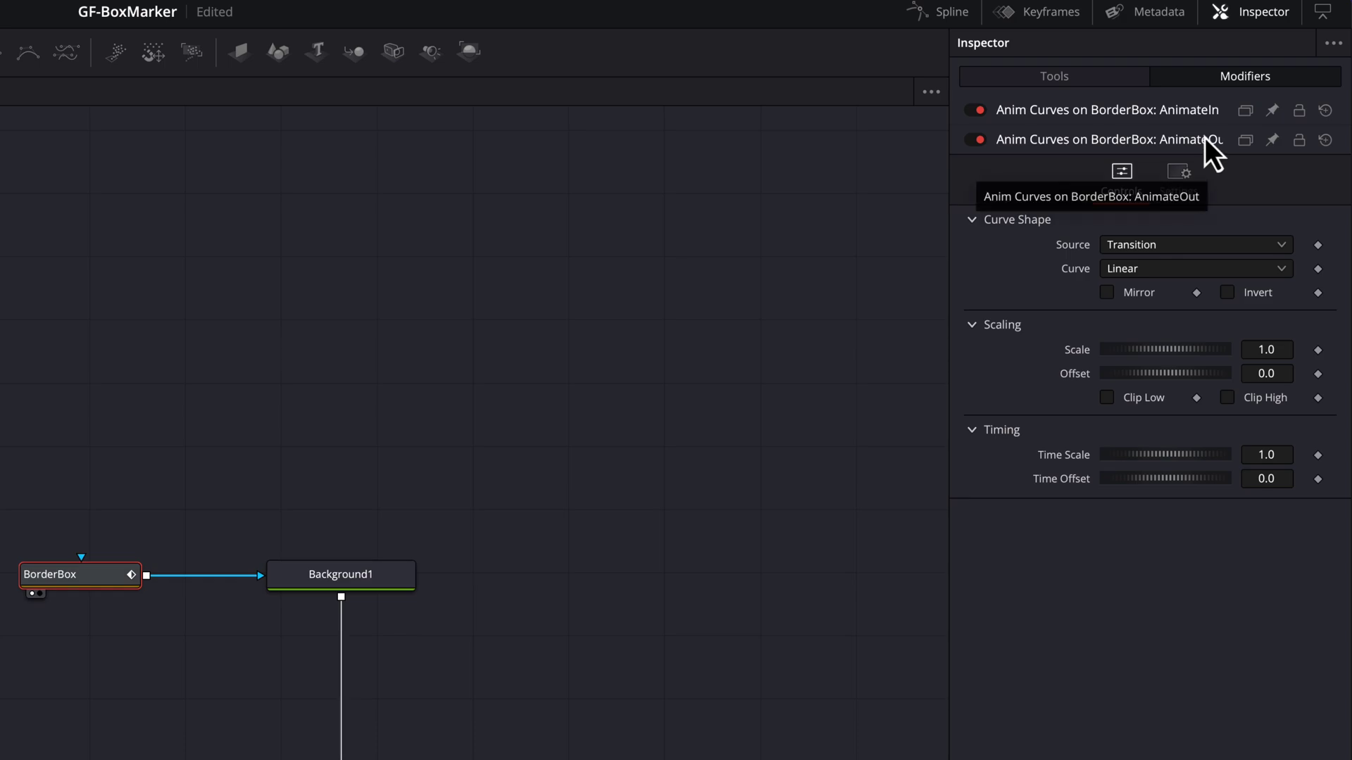
Paste AnimateIn's Time Scale expression into AnimateOut's Time Scale, then check frames and return to frame 0
click(1198, 112)
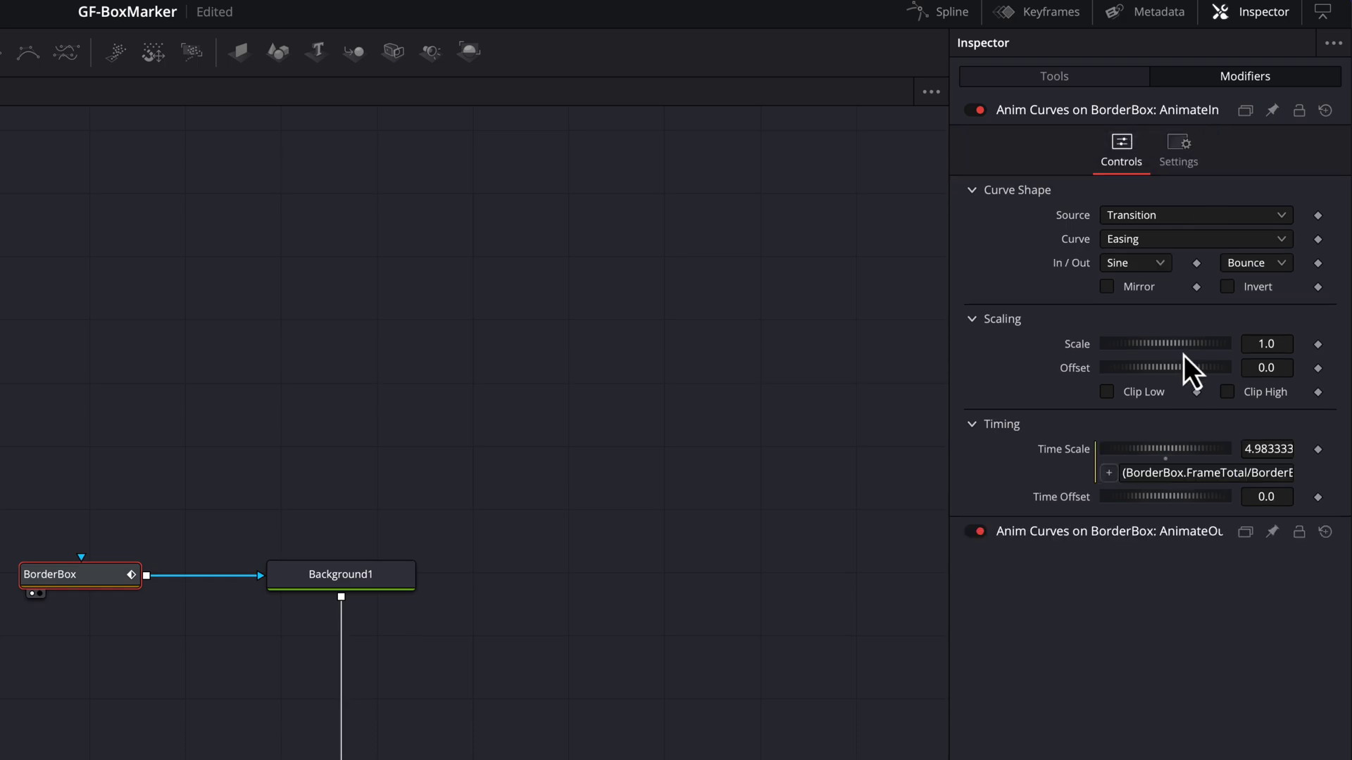
click(1186, 473)
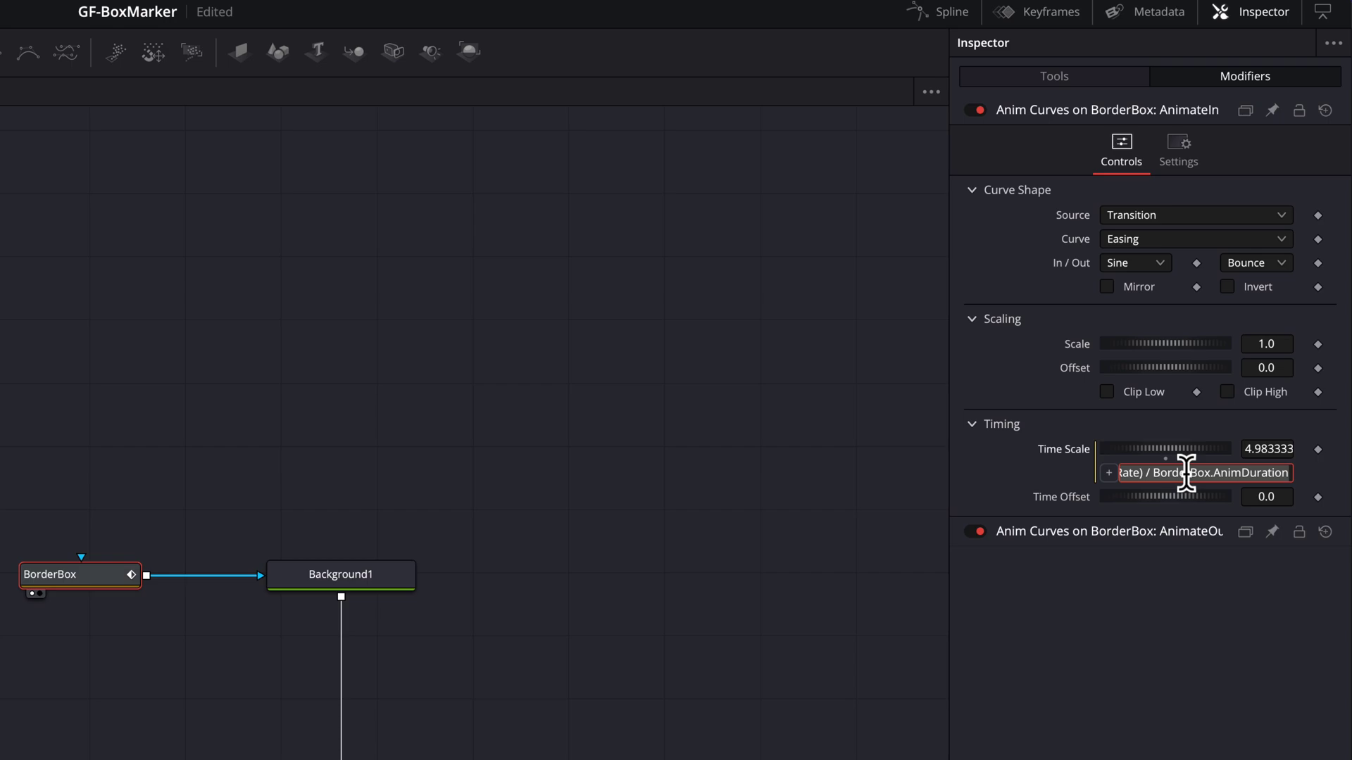
click(1075, 533)
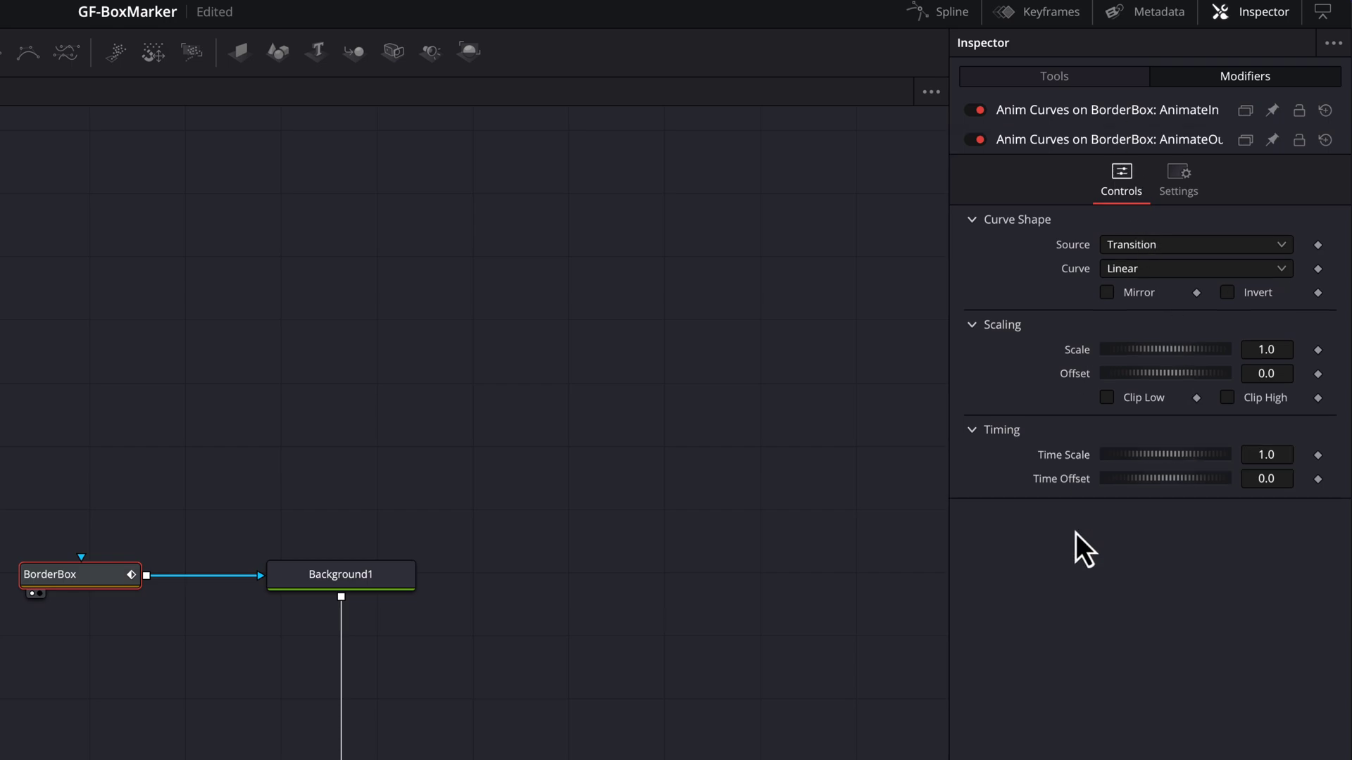
right_click(1058, 457)
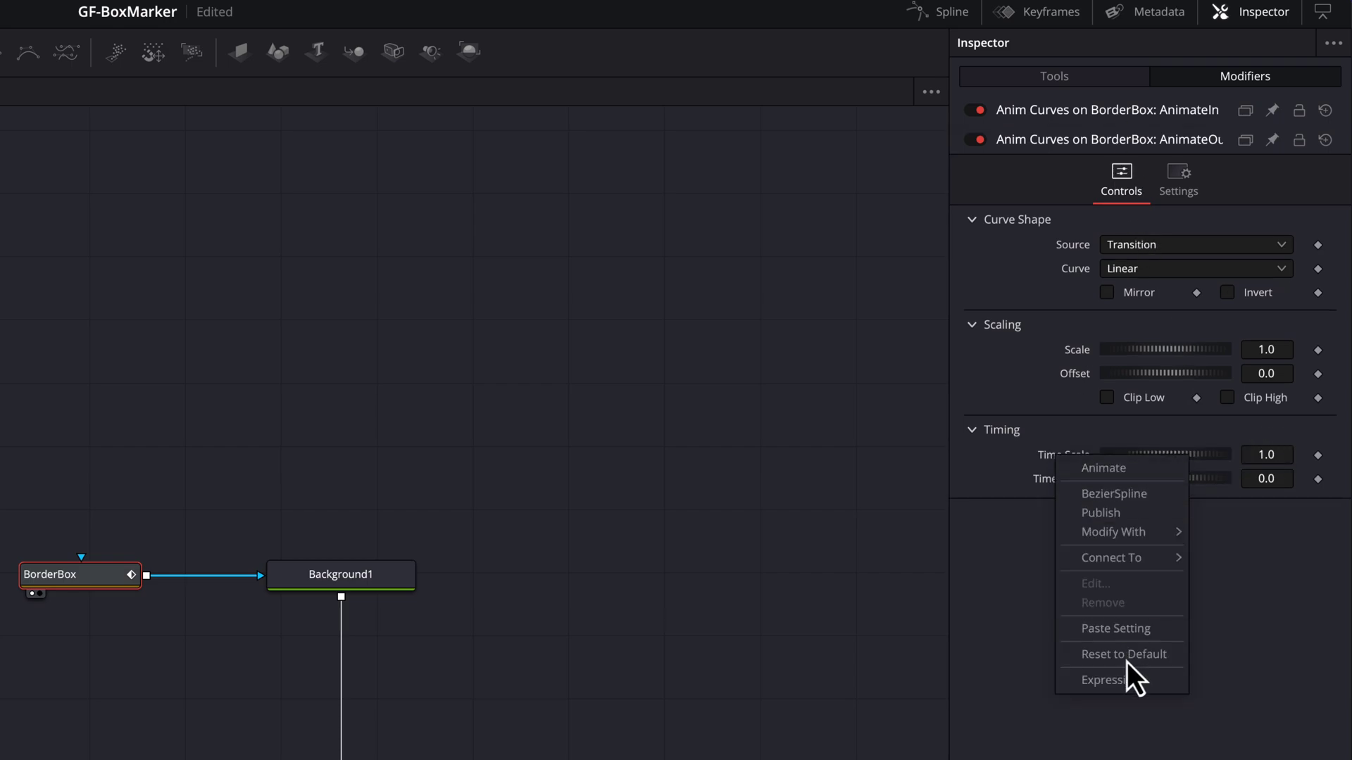
click(1130, 679)
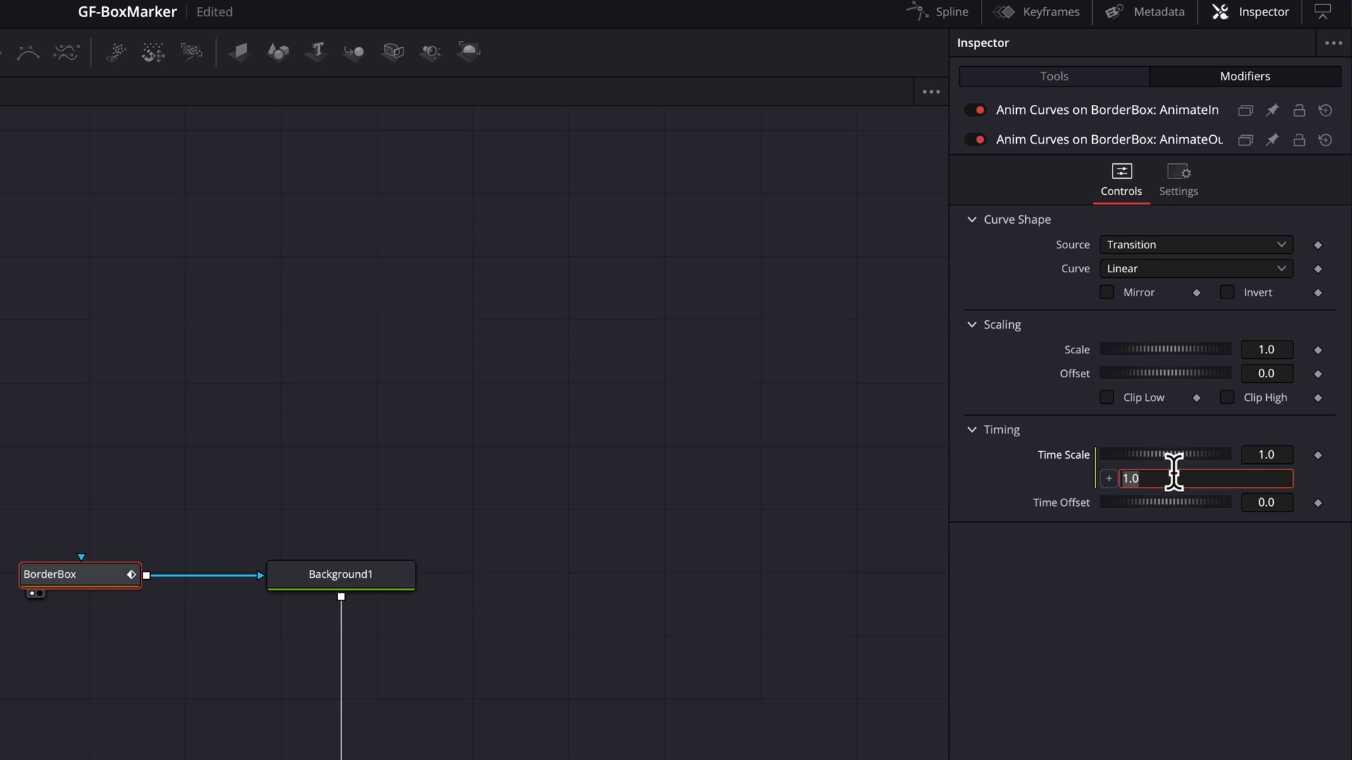
text(BorderBox.AnimDuration)
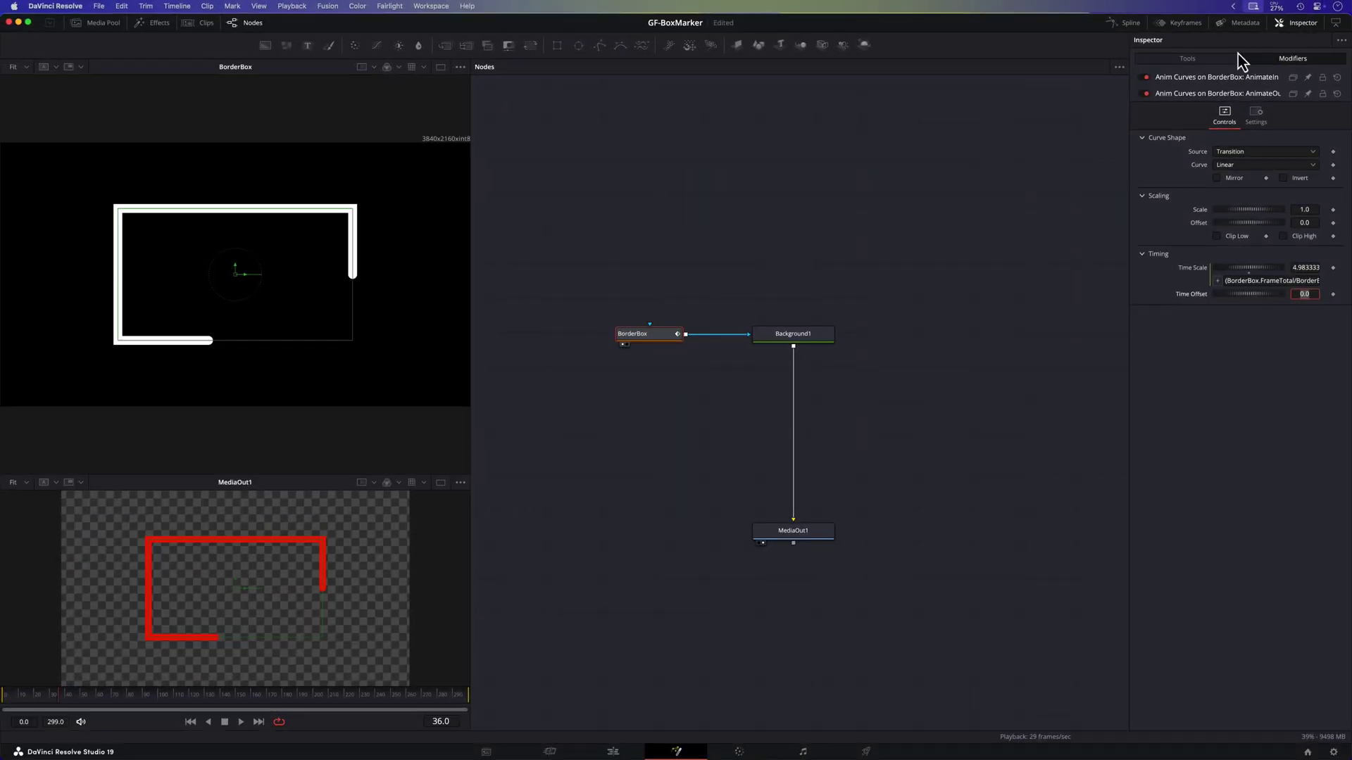
click(1098, 78)
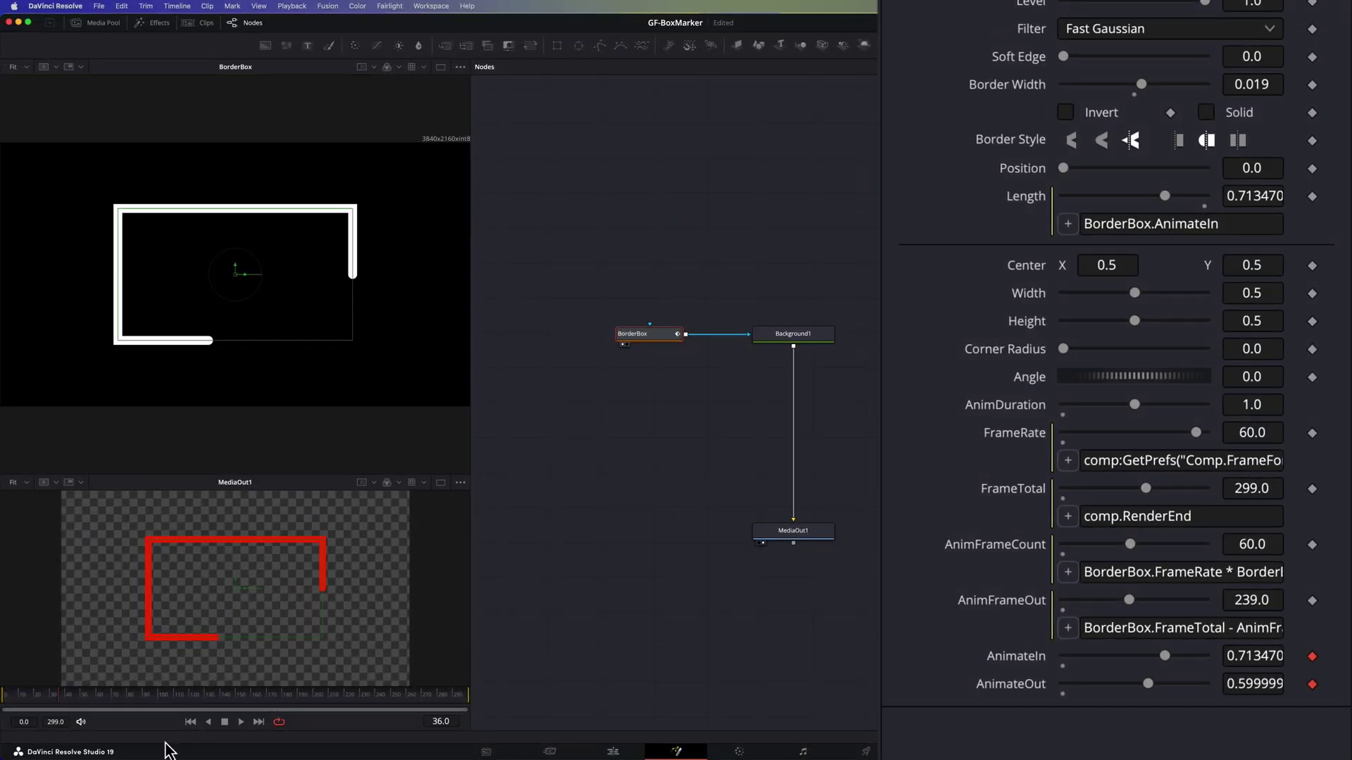
mouse_move(63, 708)
mouse_down()
mouse_move(30, 704)
mouse_move(83, 699)
mouse_move(0, 708)
mouse_move(55, 703)
mouse_up()
key(Home)
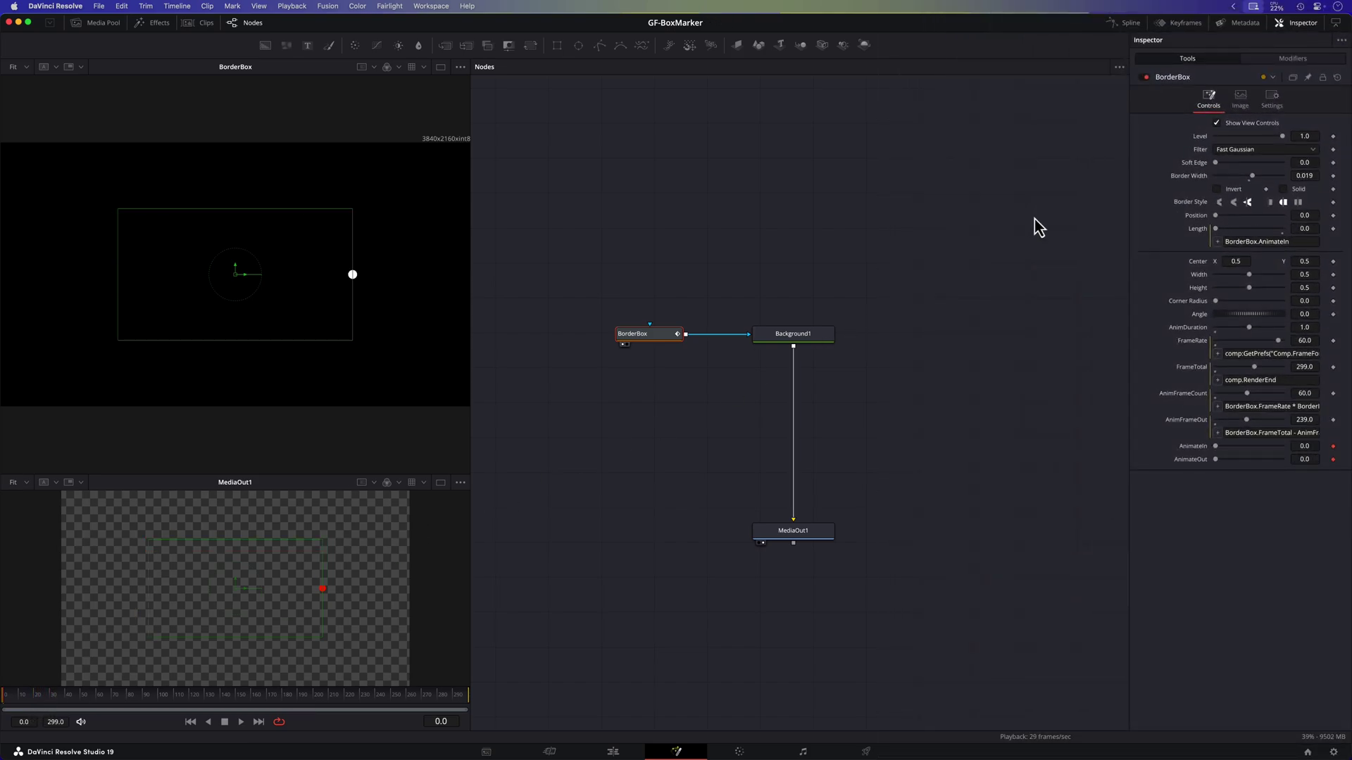
Review the AnimateIn and AnimateOut curve modifiers, then return to BorderBox's own Length controls
click(1280, 60)
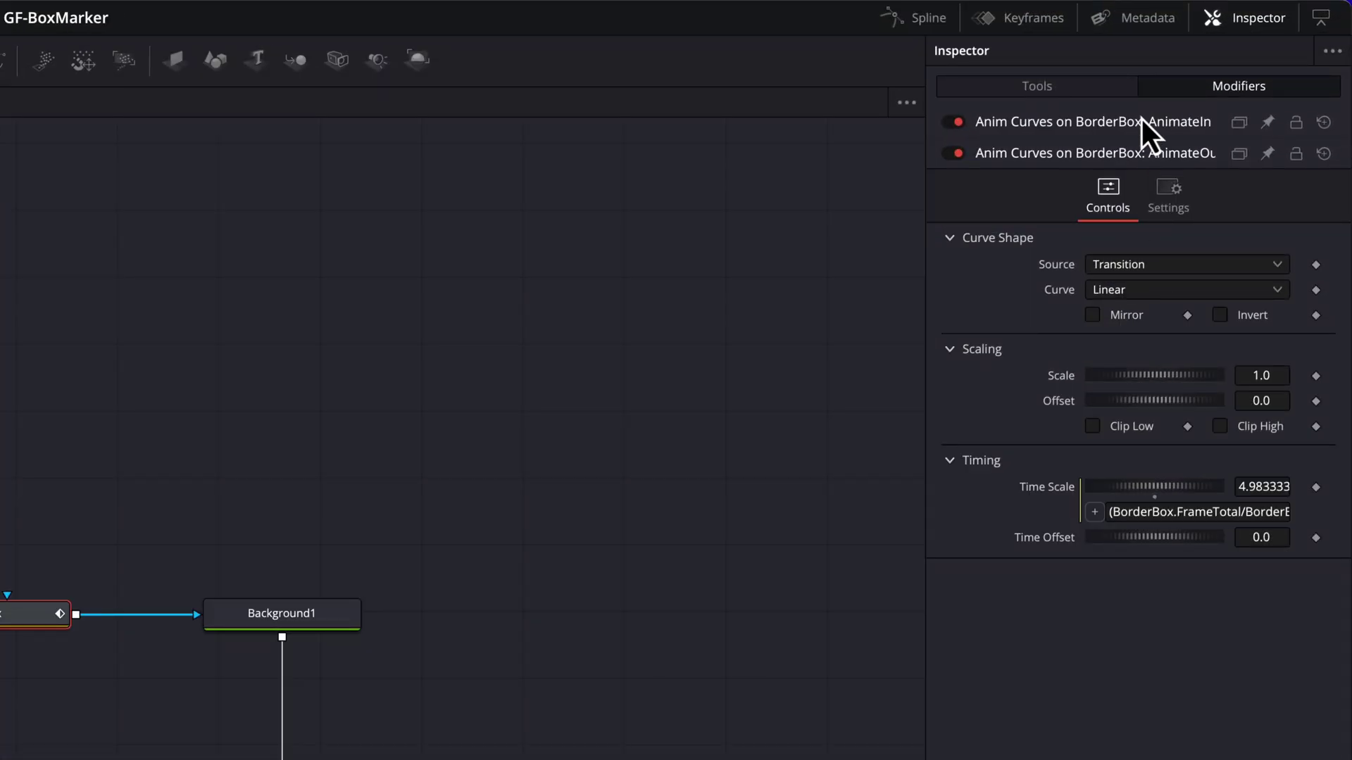
click(1141, 119)
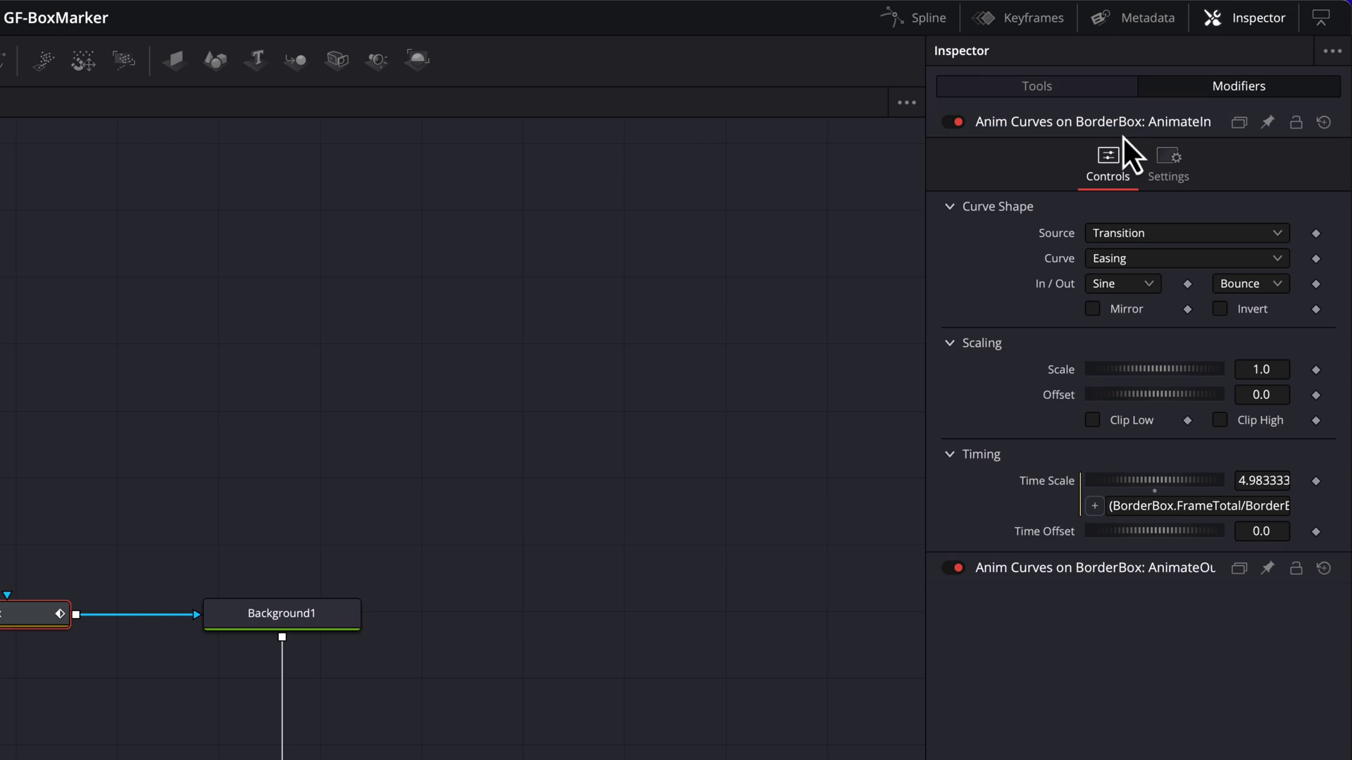
click(1142, 120)
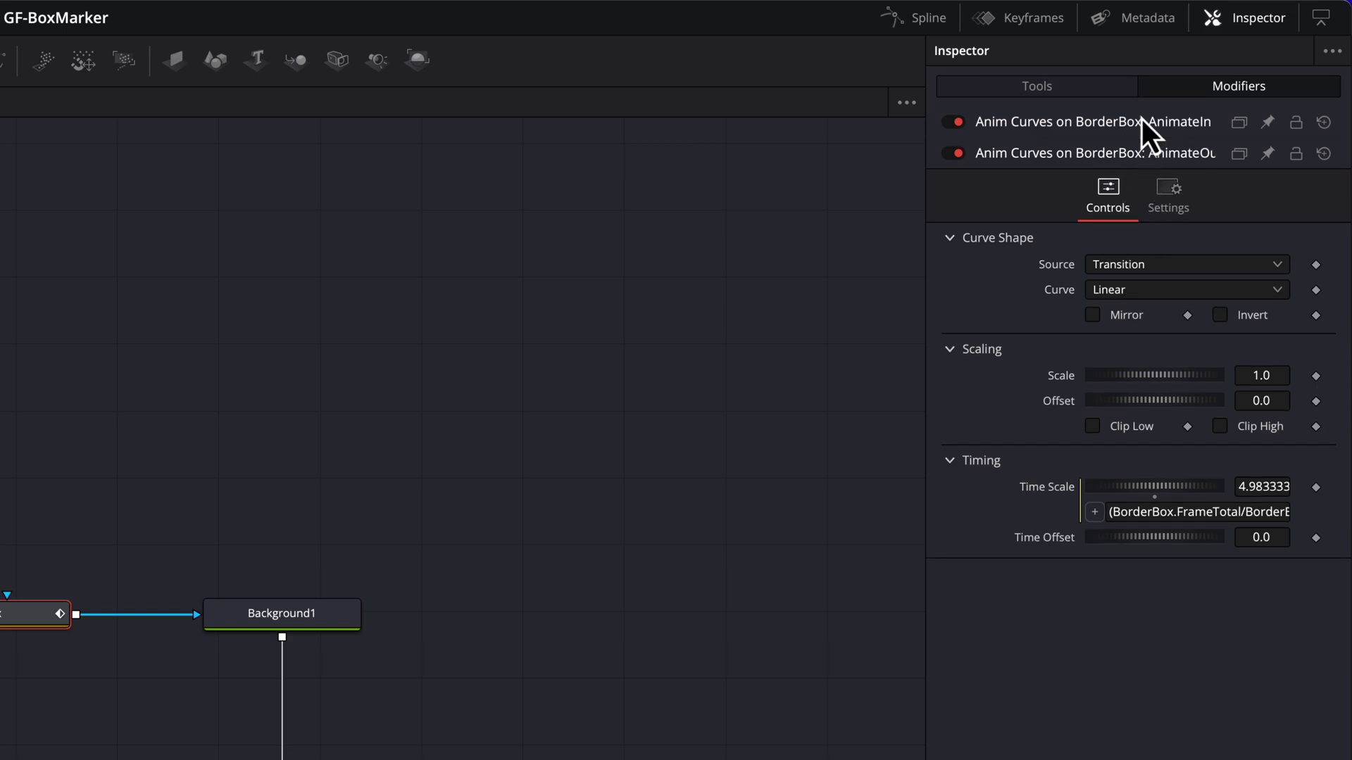
click(1142, 122)
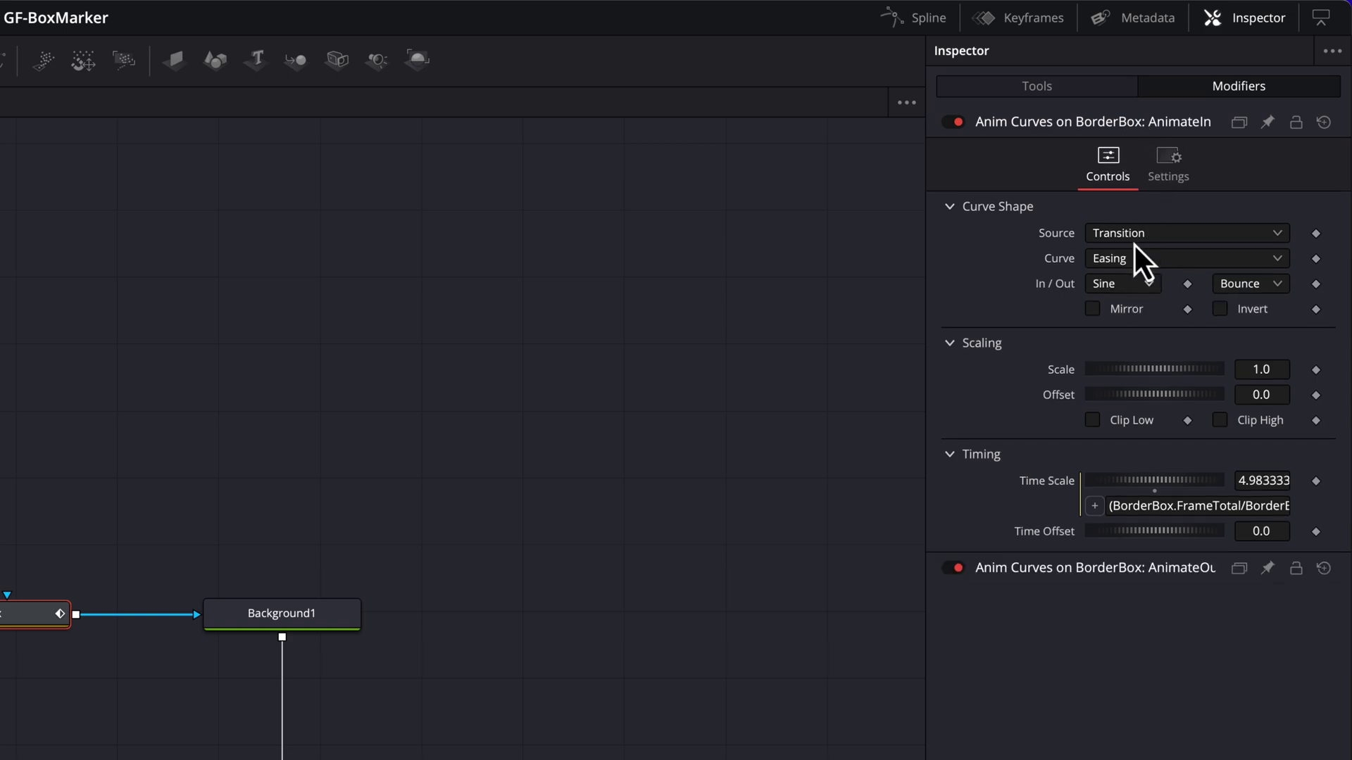
click(1078, 86)
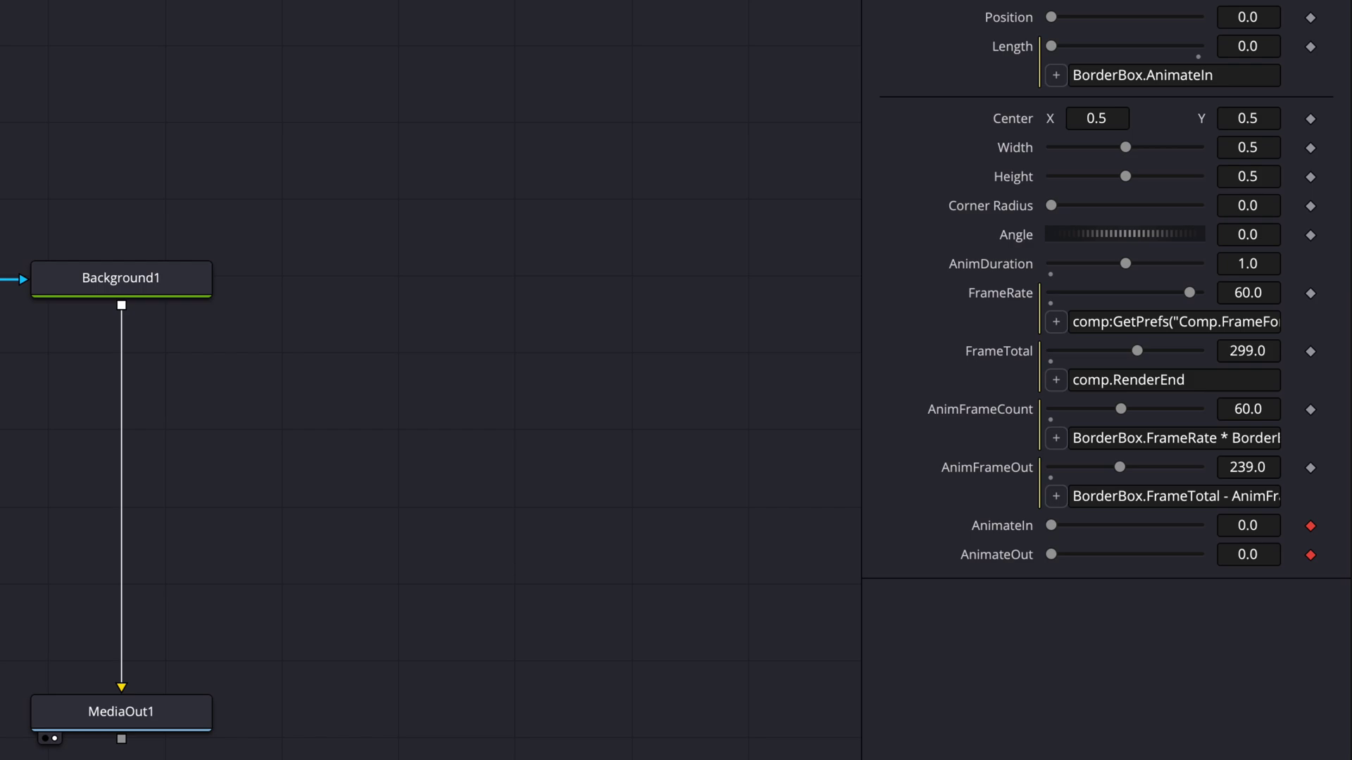
Set AnimateOut's Time Offset expression to (BorderBox.AnimFrameOut-1)/BorderBox.FrameTotal, reading 0.795986
click(1239, 106)
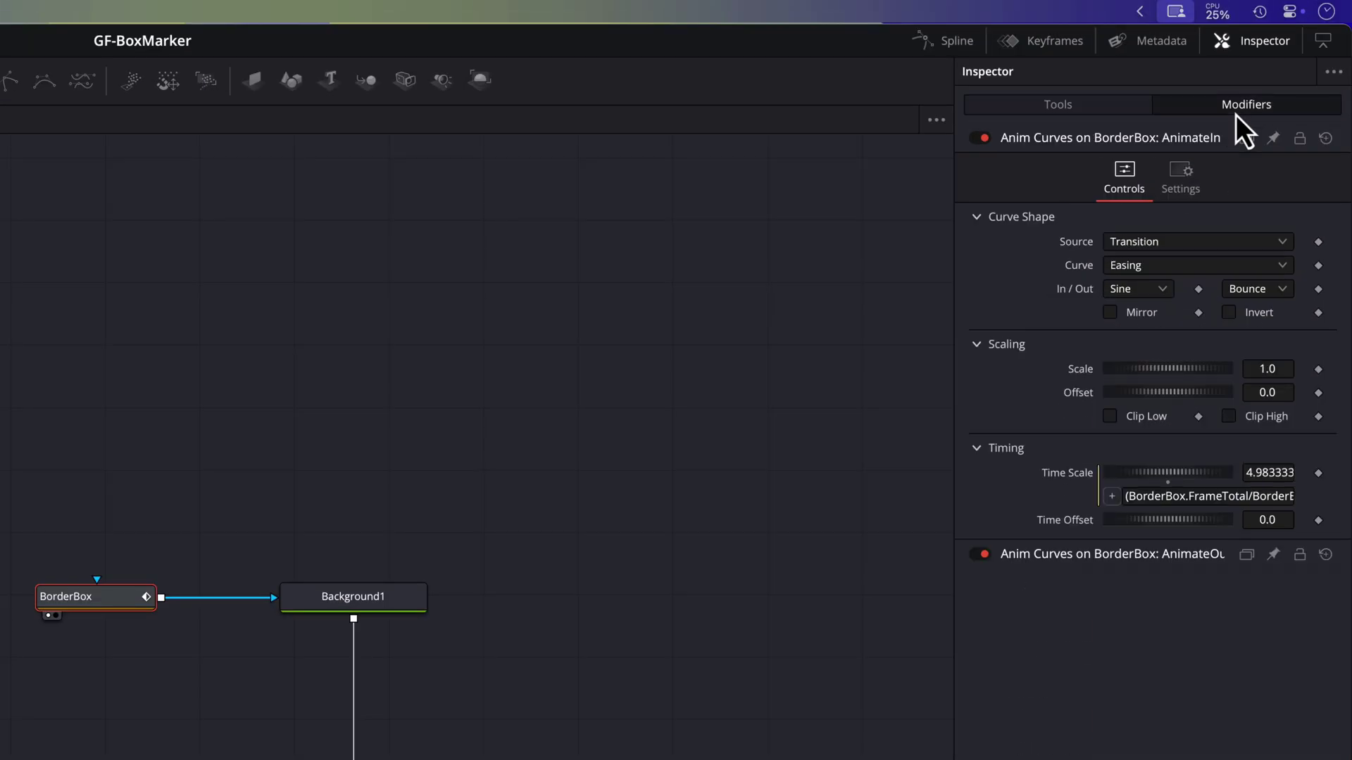
click(1055, 564)
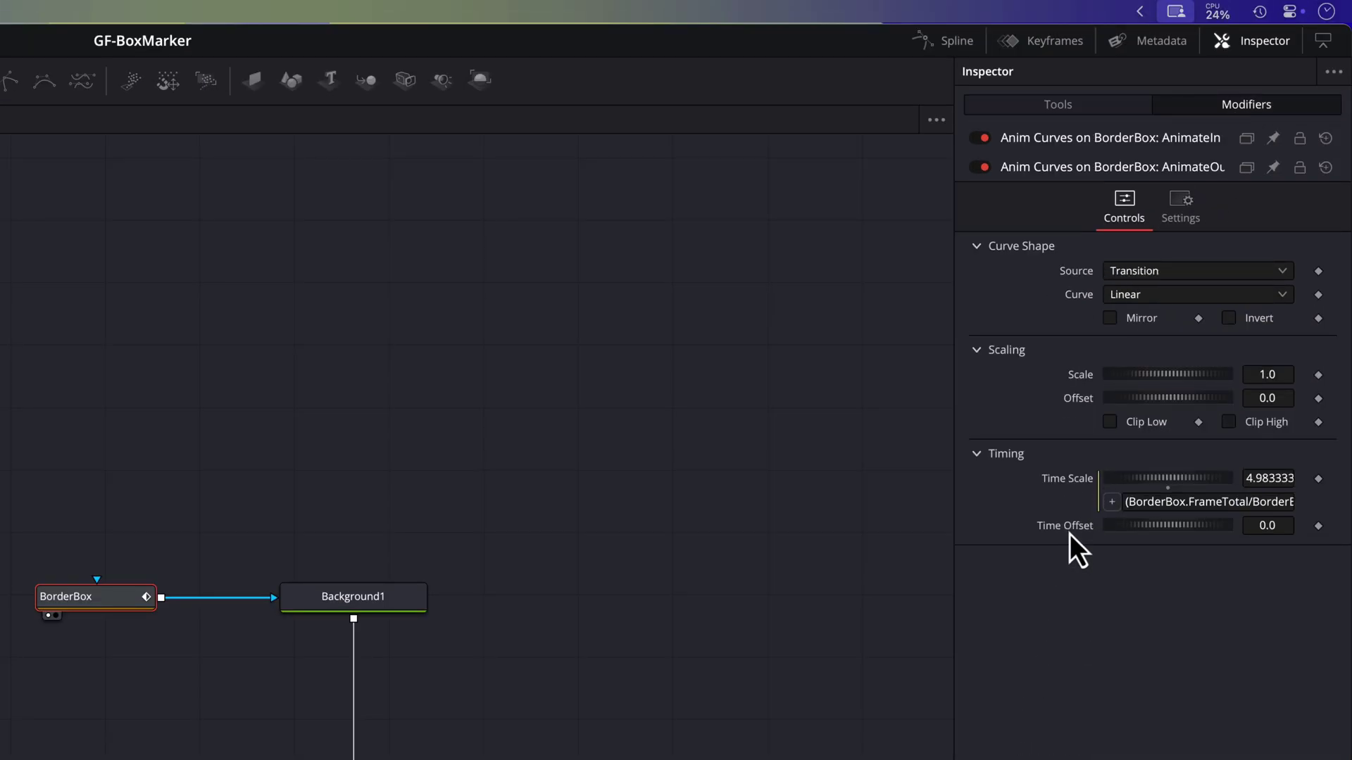
right_click(1070, 534)
click(1133, 746)
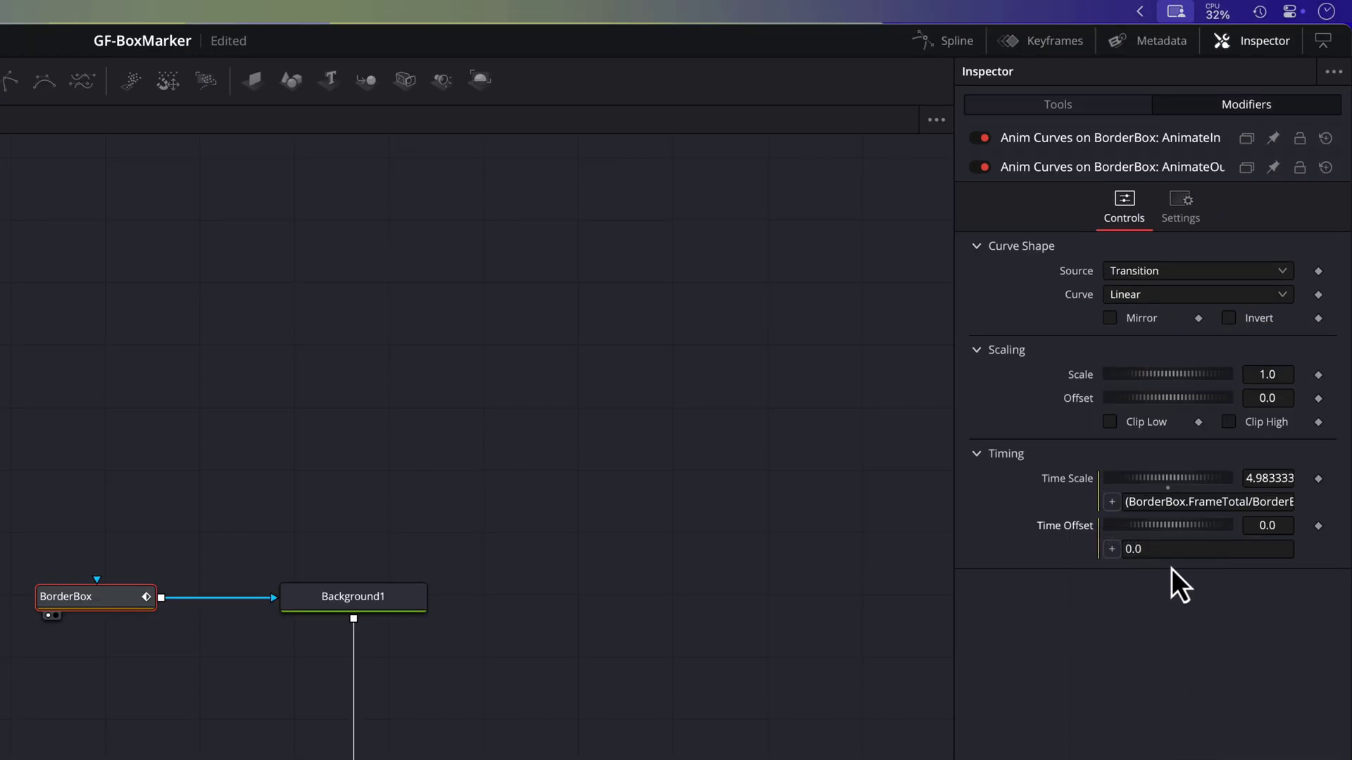
click(1162, 549)
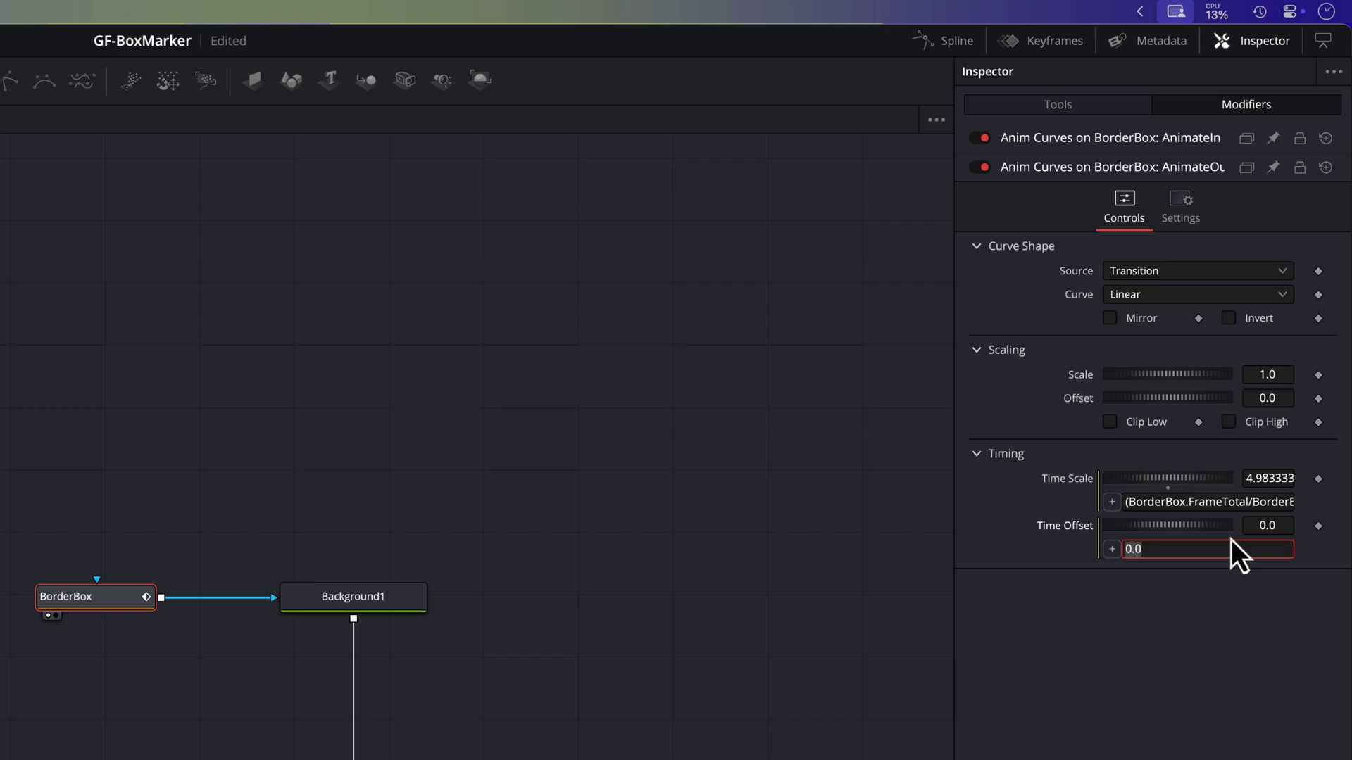
text((bord)
key(BackSpace)
key(BackSpace)
key(BackSpace)
key(BackSpace)
text(BorderBox)
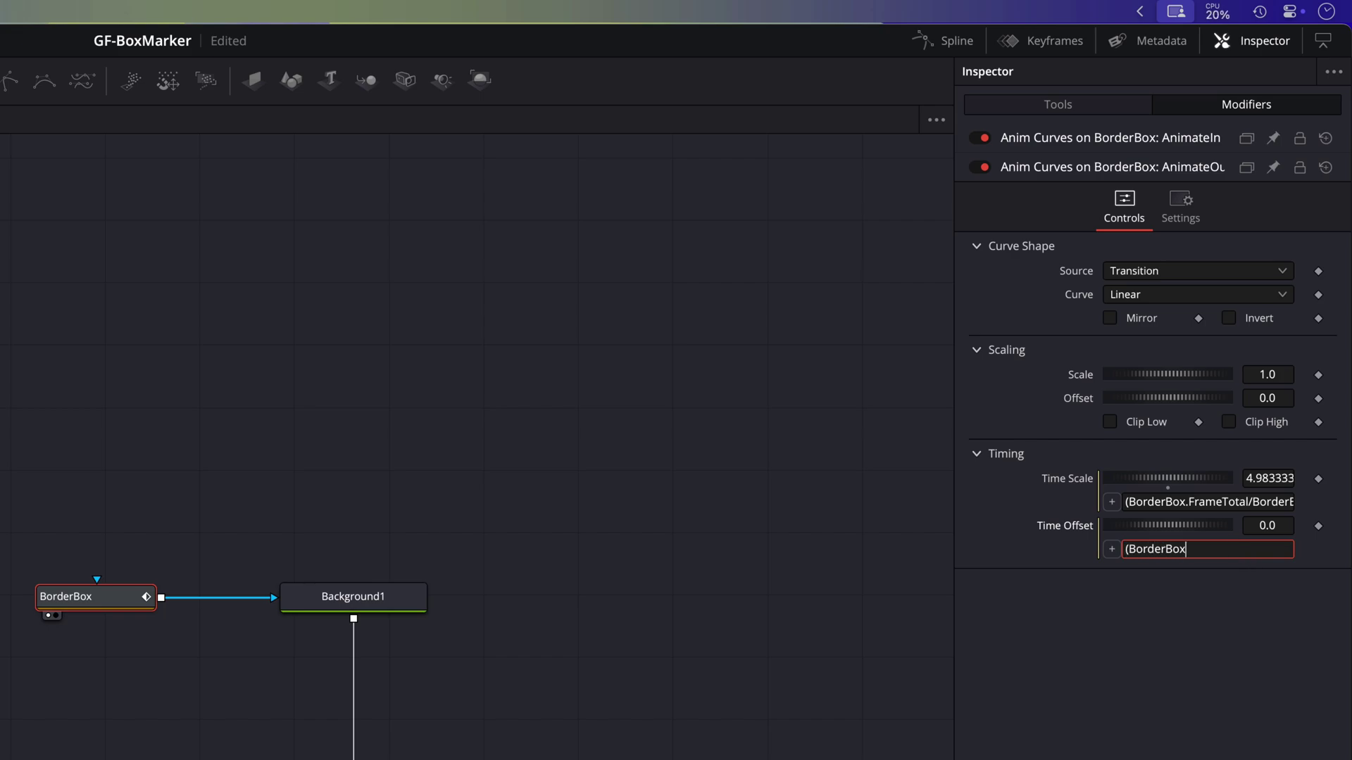
text(.AnimFrameOut-1)/BorderBox)
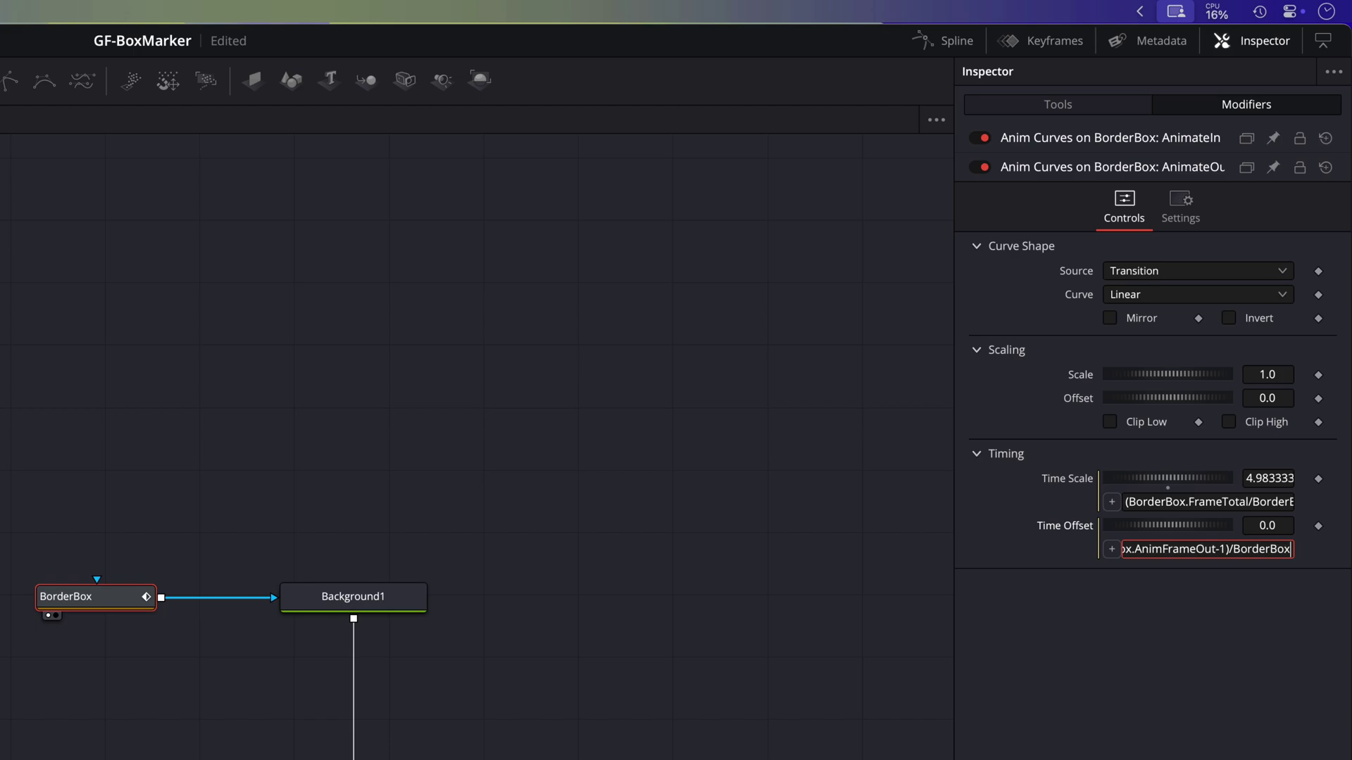
text(.Frame)
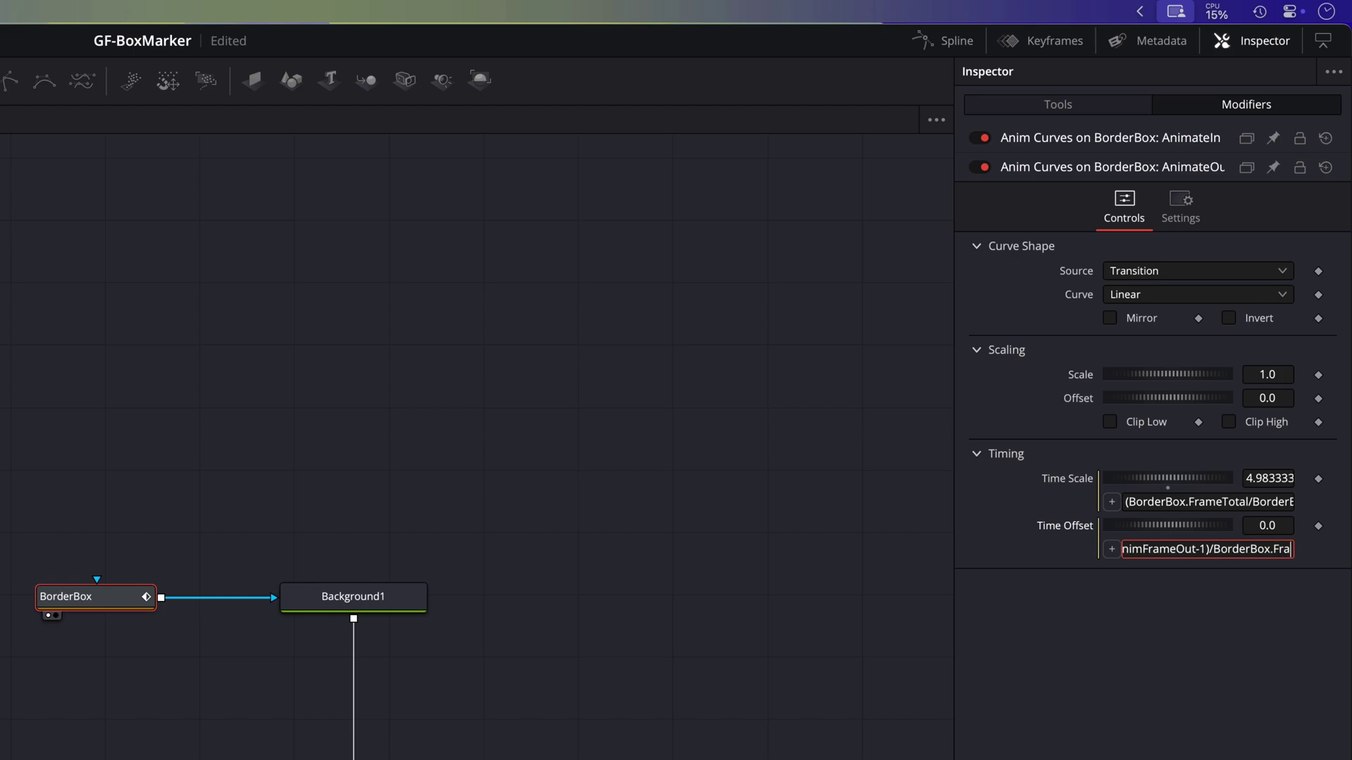
text(Total)
key(Return)
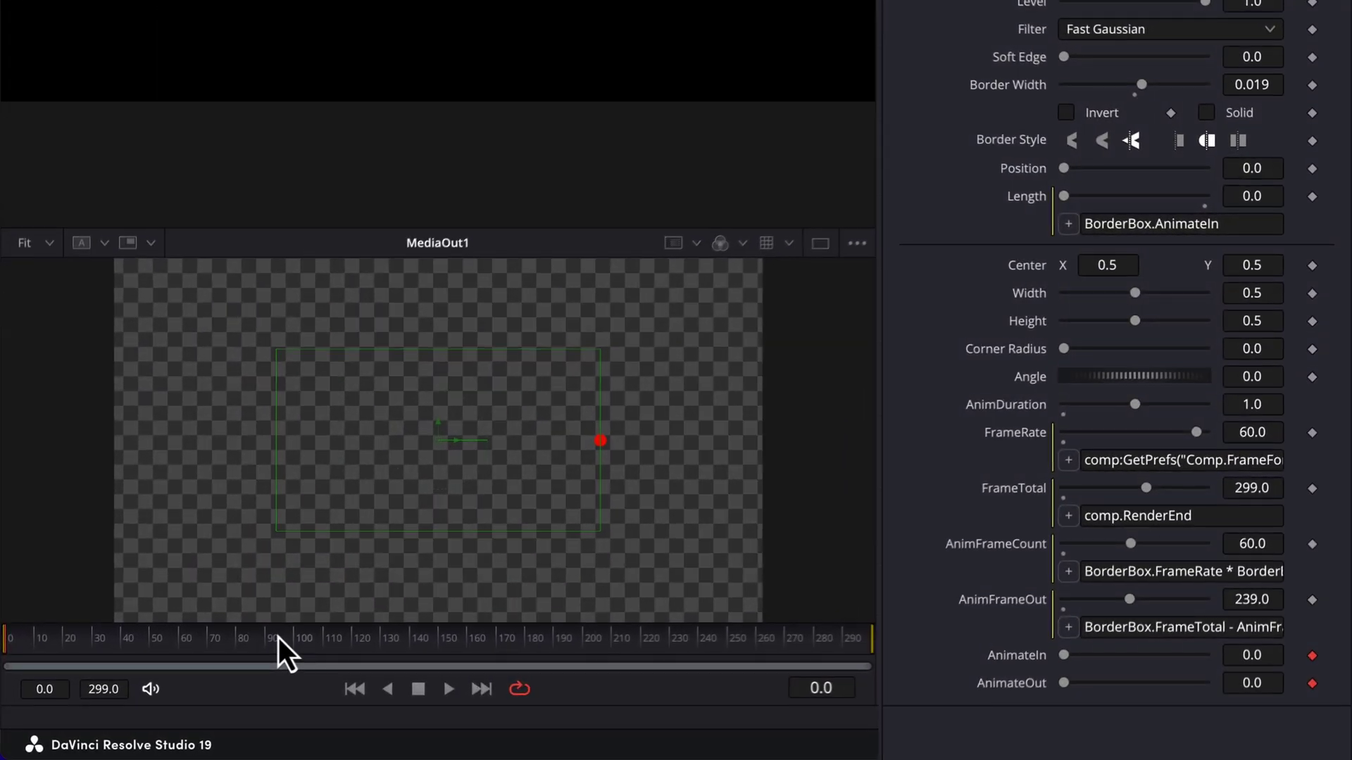
Scrub from about frame 90 to 199 to preview the red border box drawing in
drag(279, 639, 6, 640)
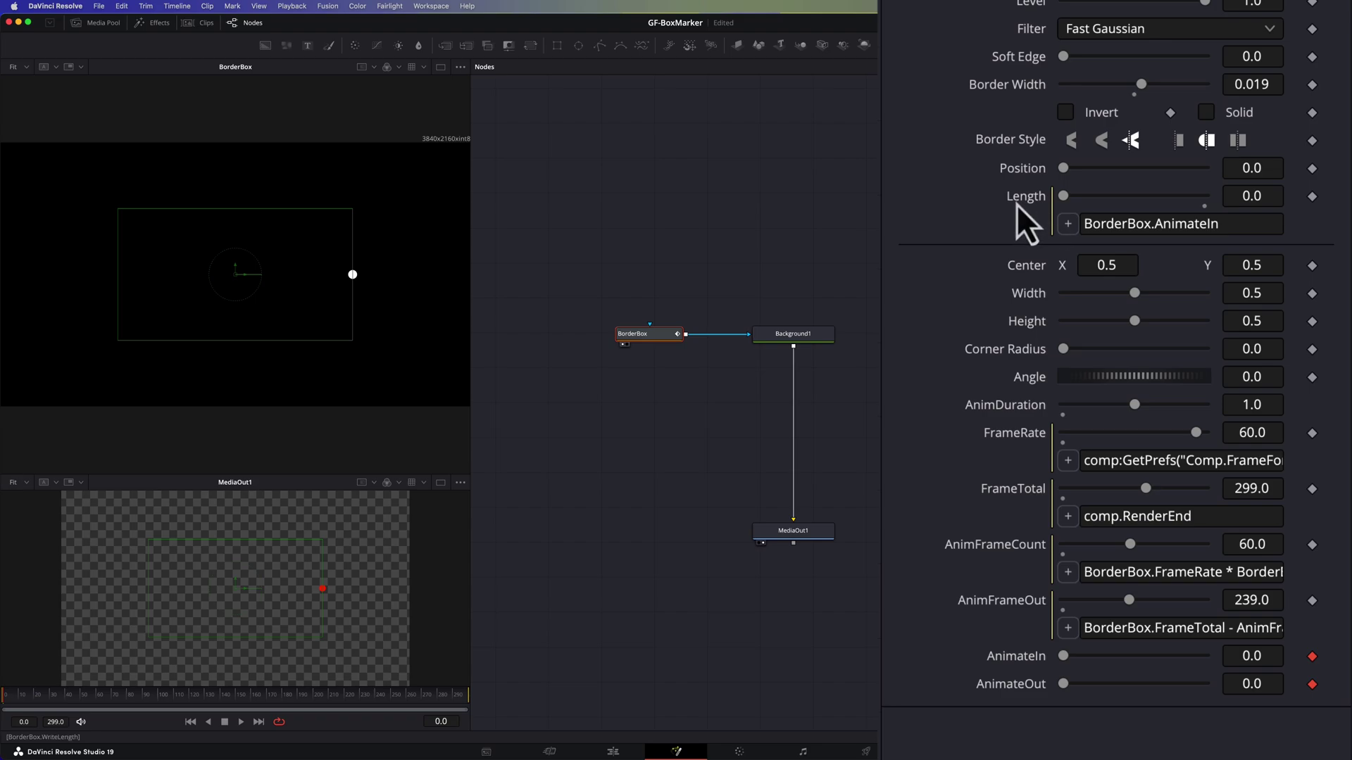
Copy the Length expression BorderBox.AnimateIn into the Untitled 10.txt note in CotEditor
click(1247, 226)
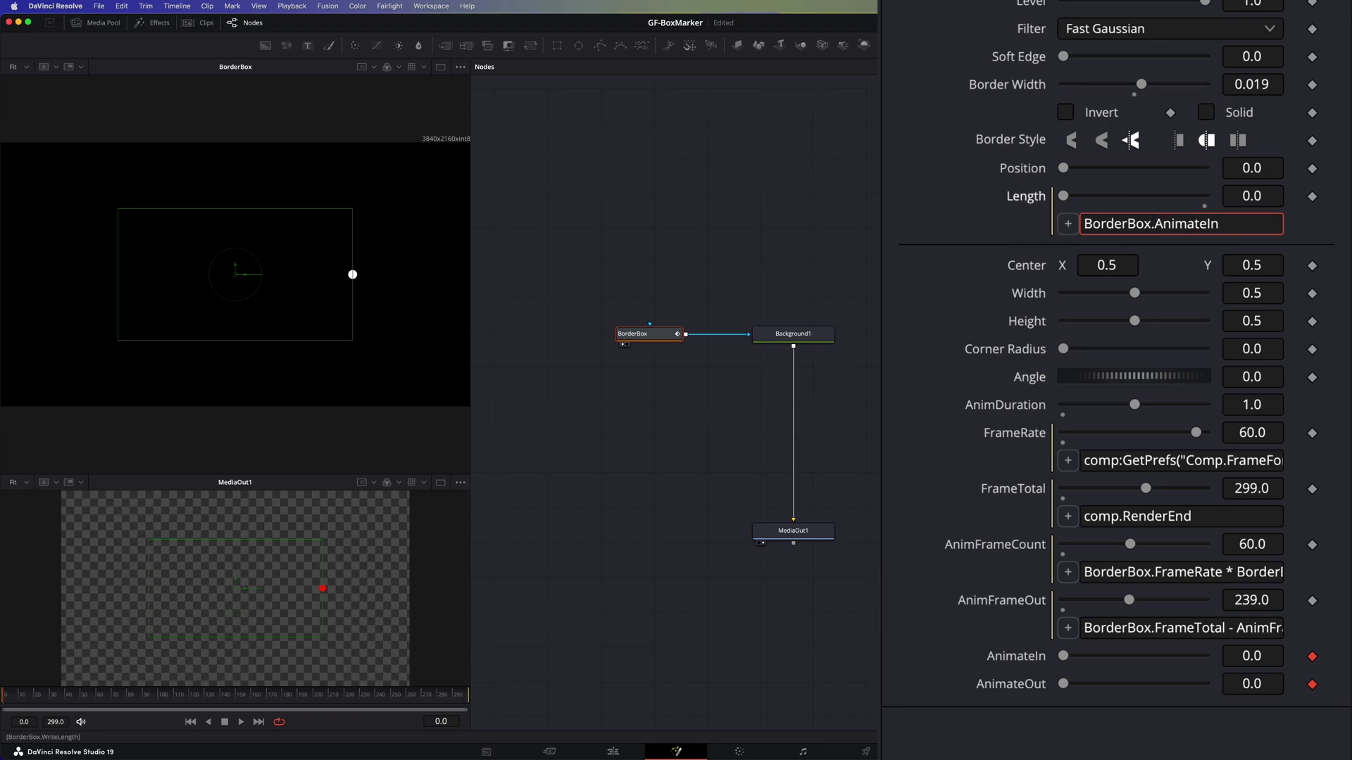
key(super+a)
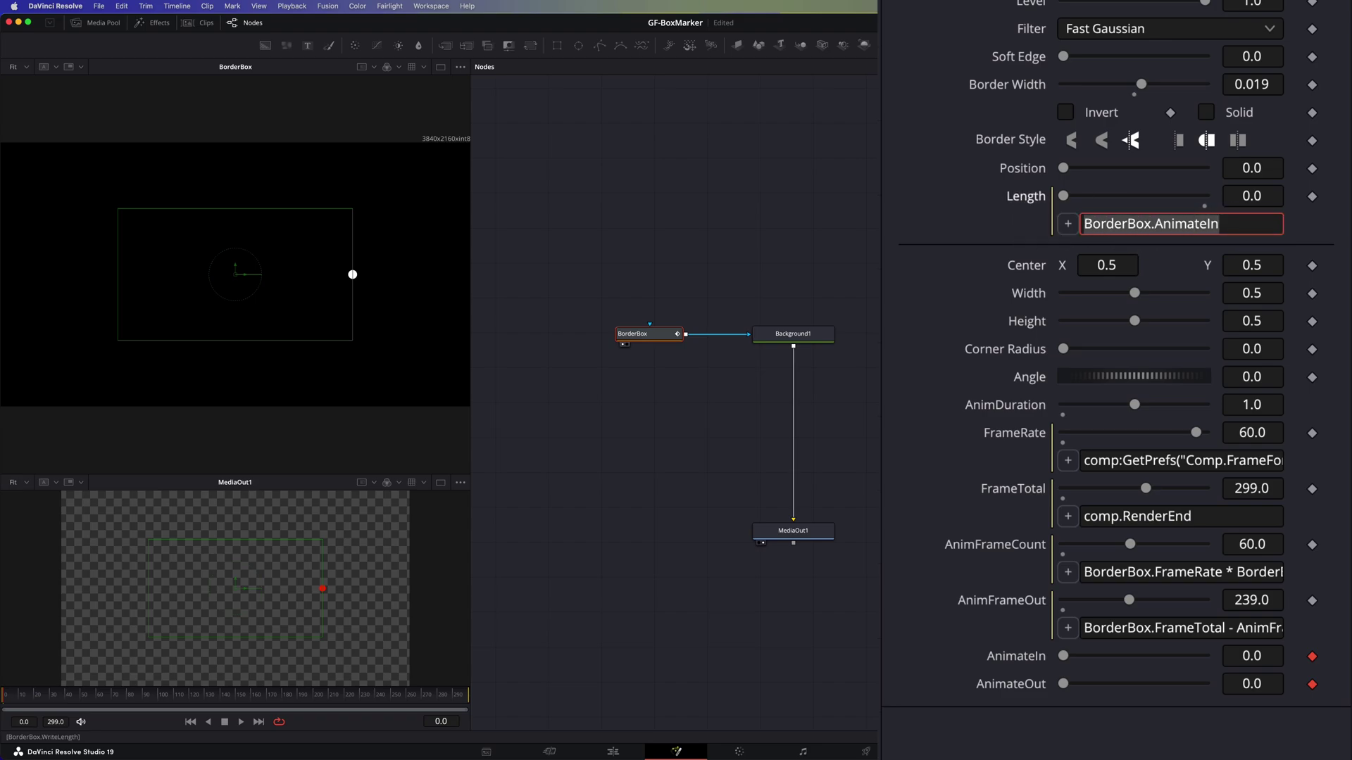
key(Return)
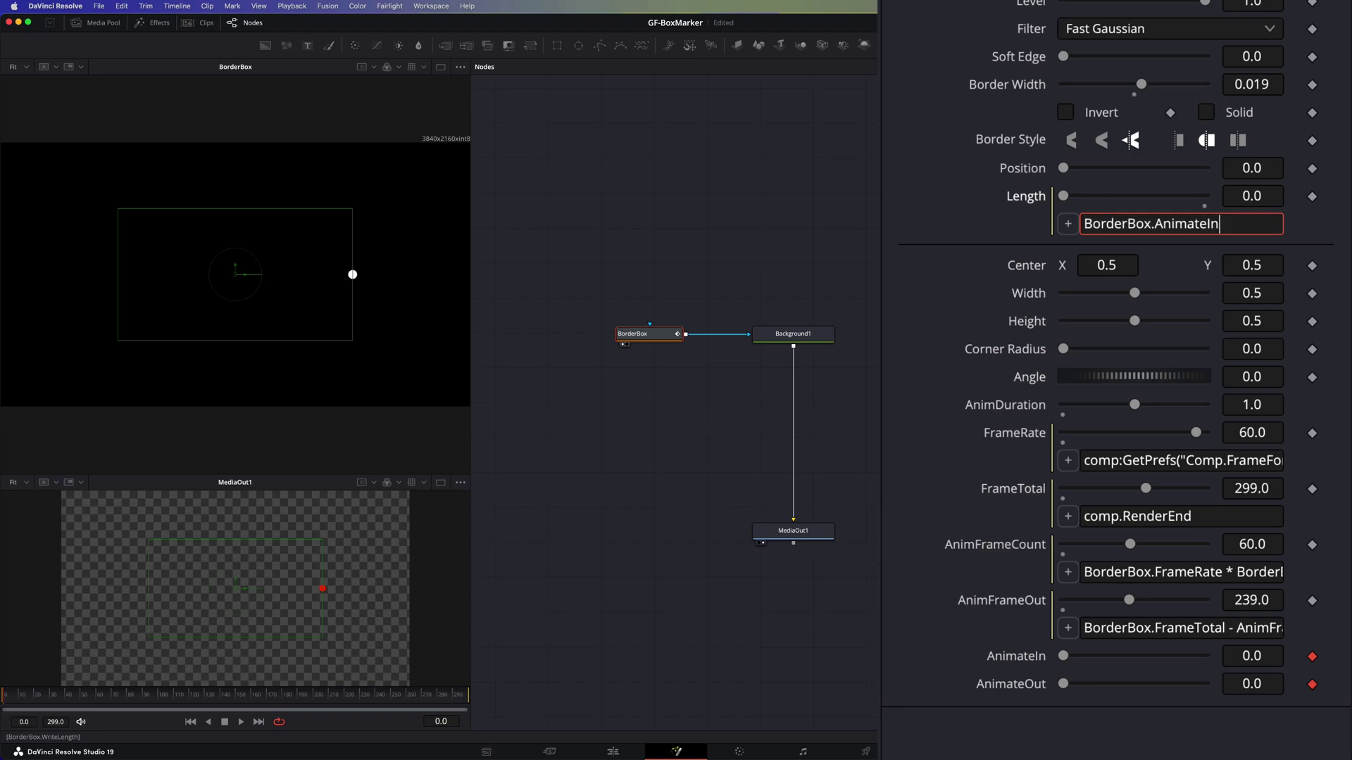
key(super+a)
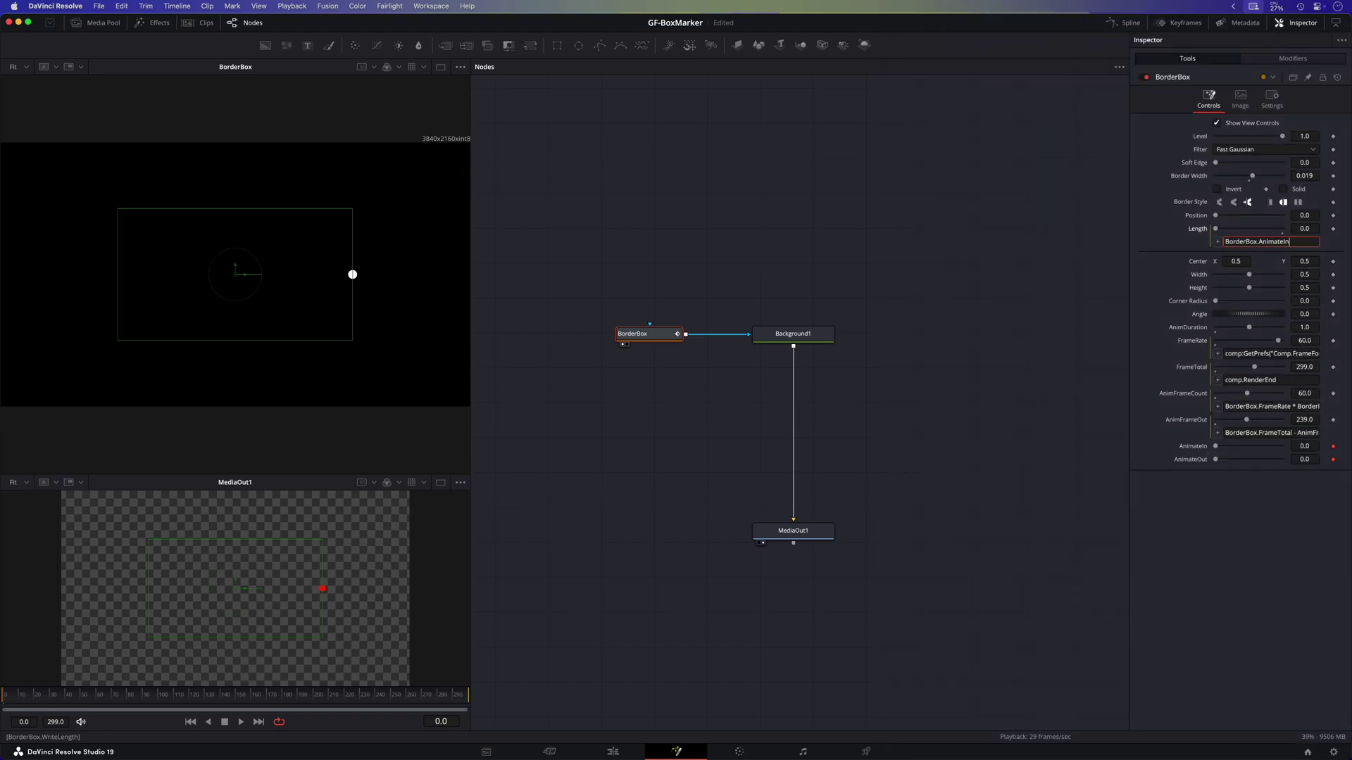
key(super+a)
key(super+c)
key(super+Tab)
key(super+v)
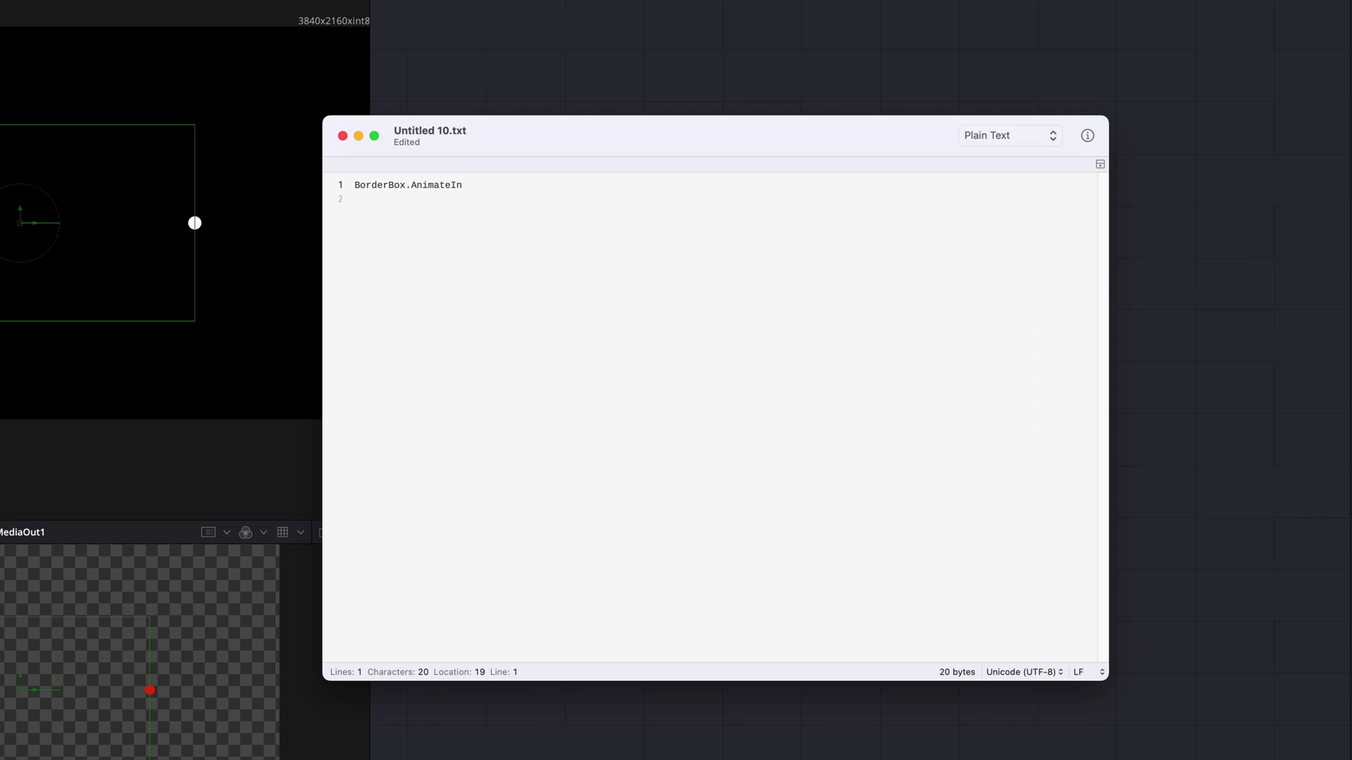
Rewrite the line as iif( time < BorderBox.AnimFrameCount+1, BorderBox.AnimateIn, iif( time < BorderBox.AnimFrameOut, 1, 1-BorderBox.AnimateOut))
click(457, 184)
key(Left)
key(Left)
key(Left)
key(Left)
key(Left)
key(Left)
key(Left)
key(Left)
key(Left)
key(Left)
key(Left)
key(Left)
text(iif()
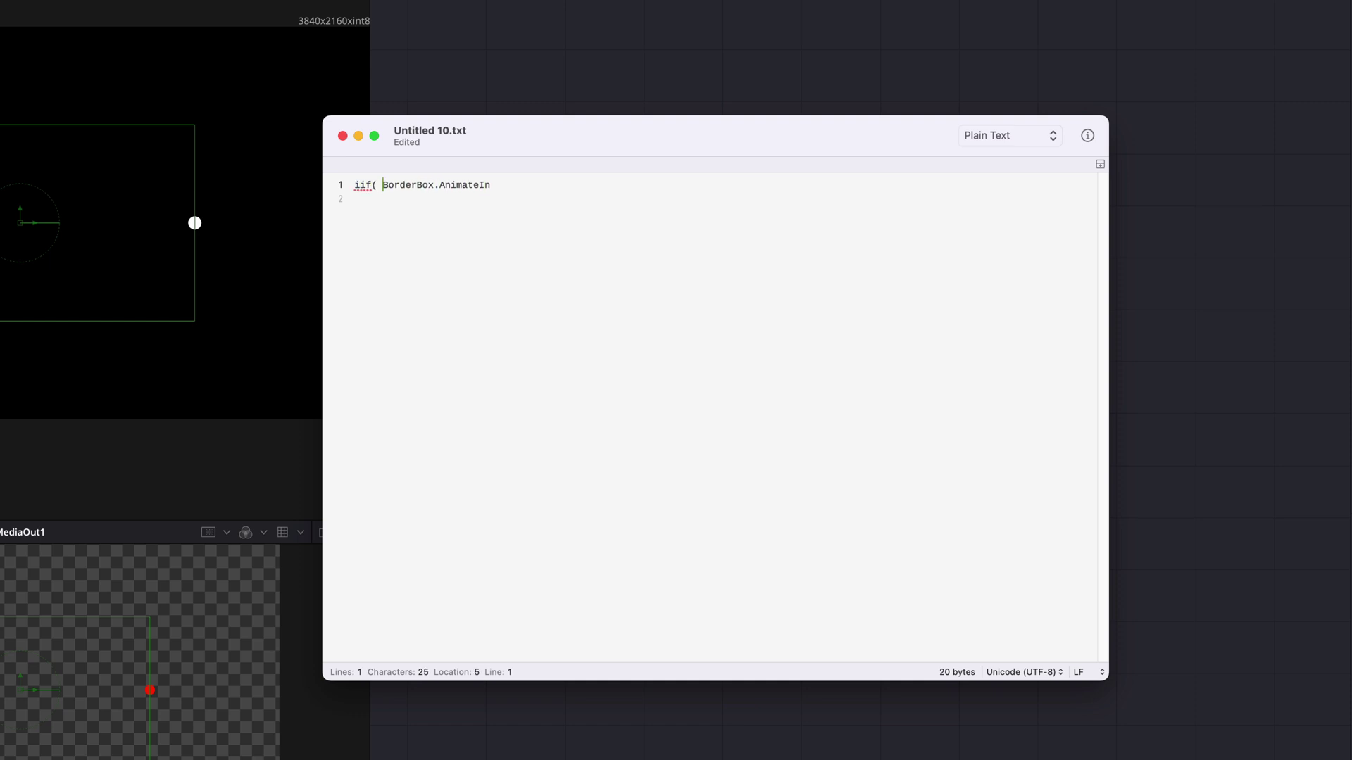
text( time )
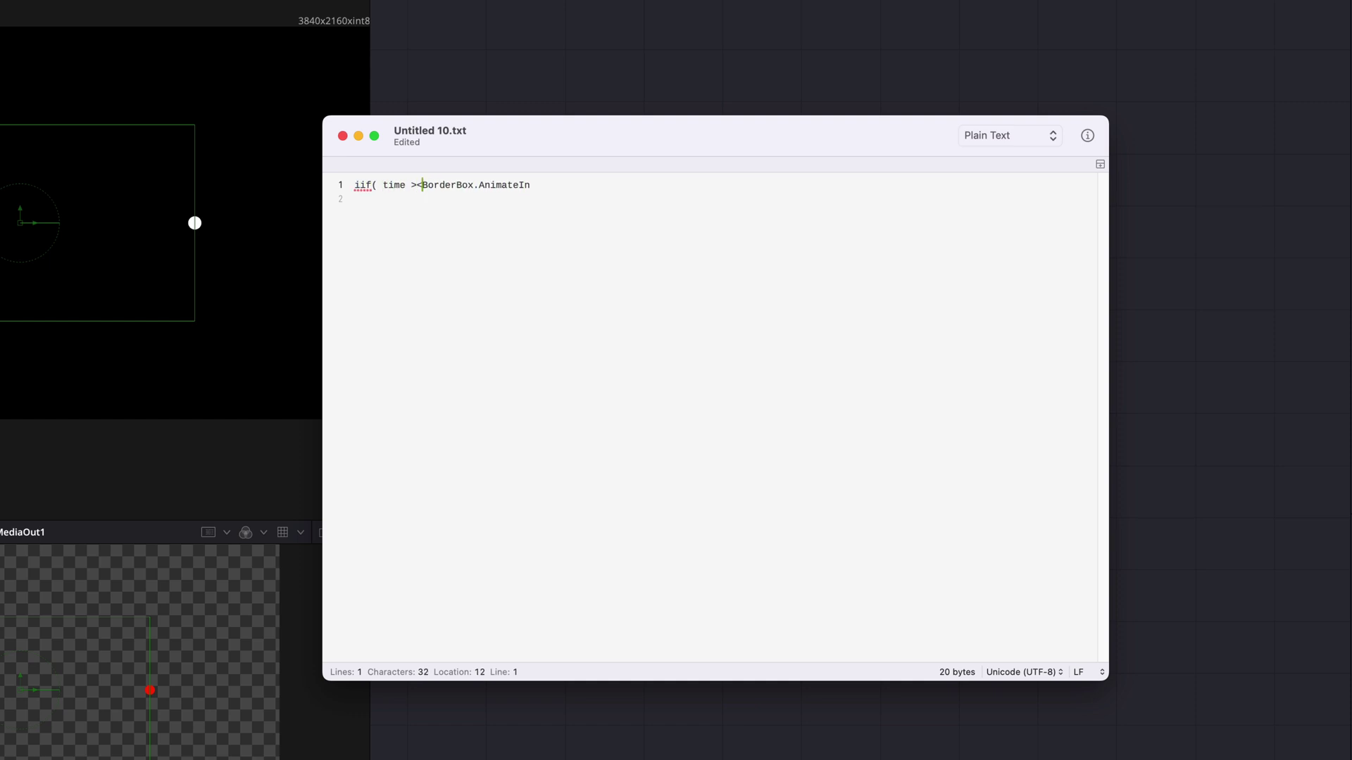
text(< BorderBox.AnimFrameCount)
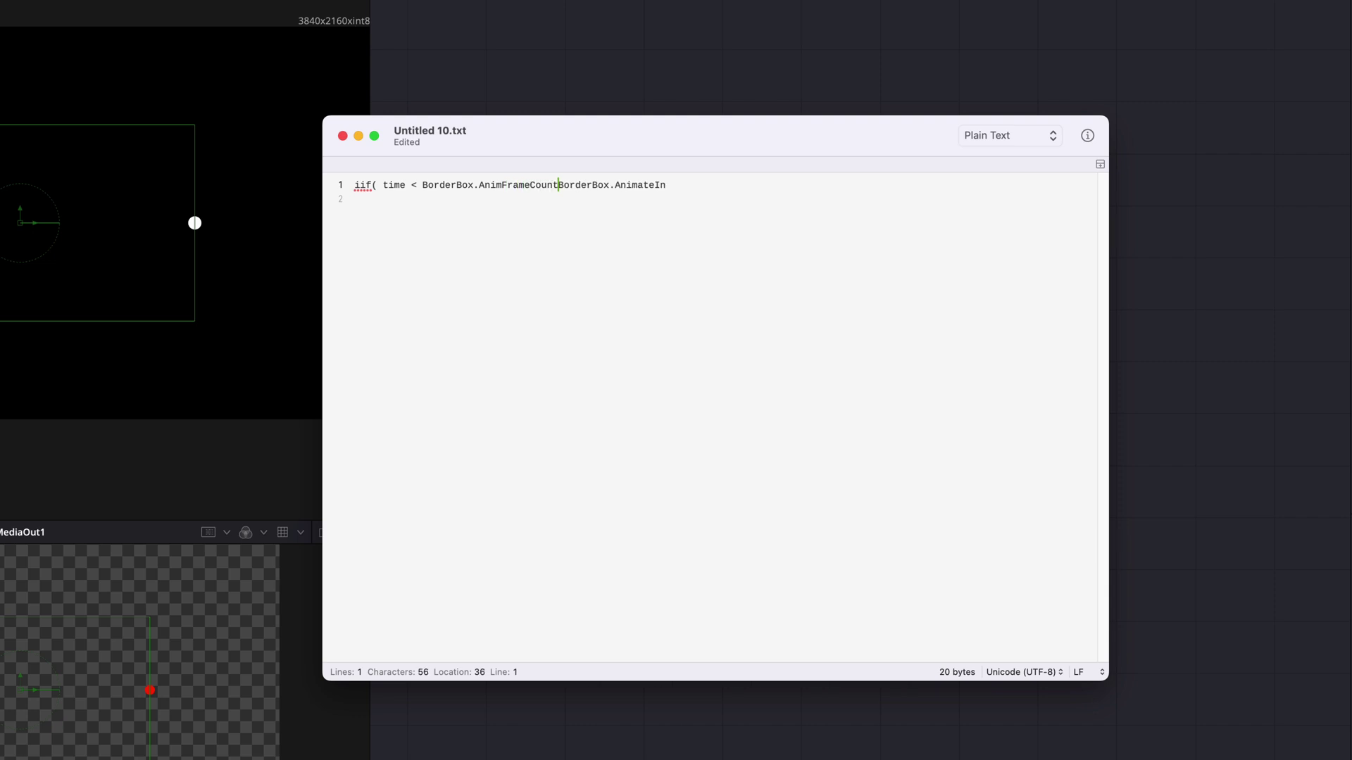
text(+1)
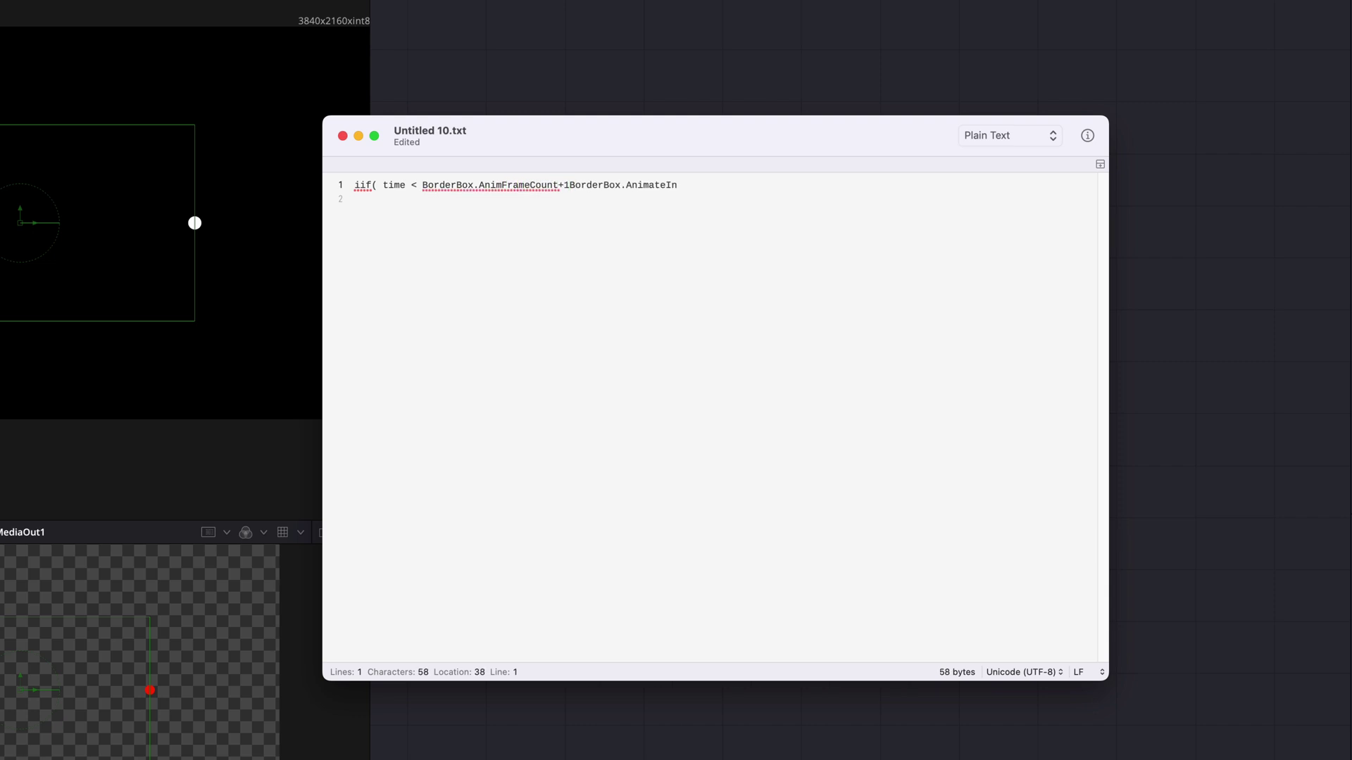
text(,)
click(689, 185)
text(, iif)
text(( time < BorderBox.Anim)
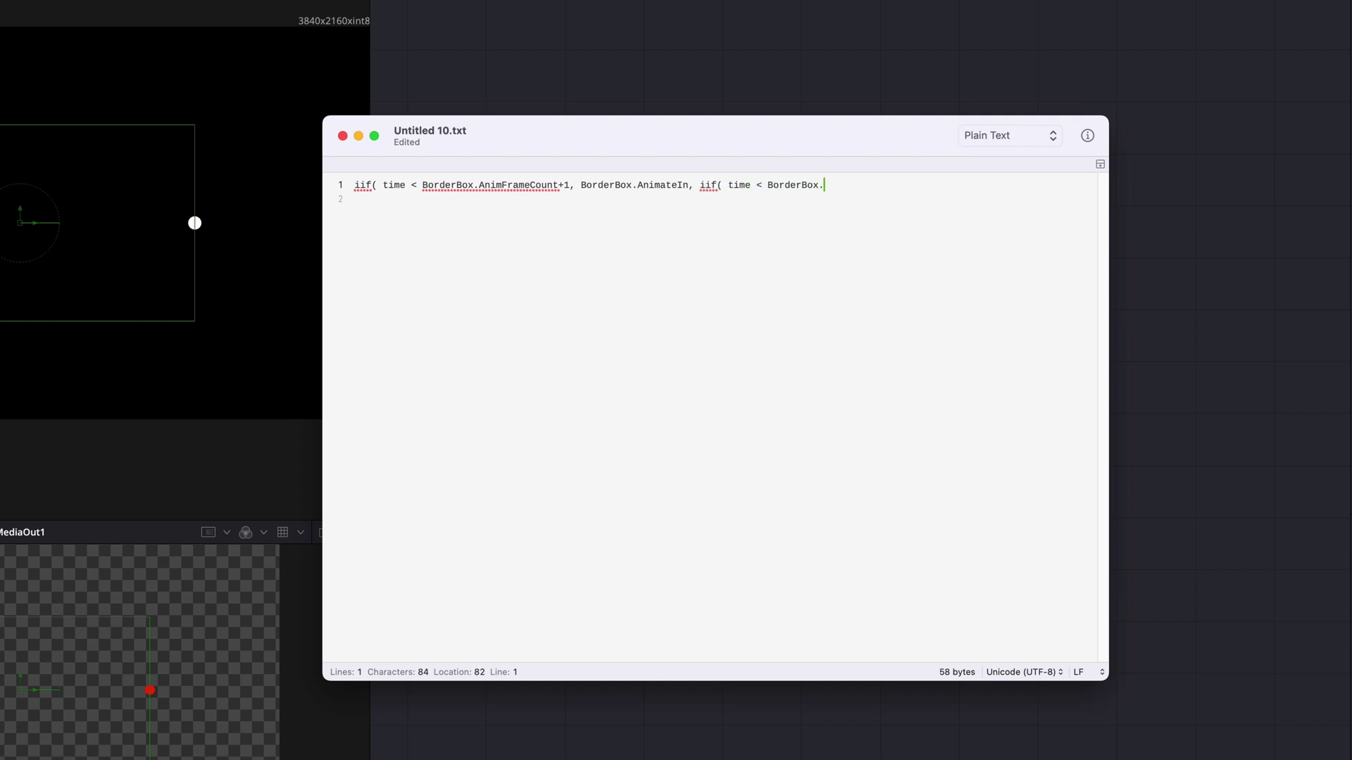
text(FrameOUt, 1)
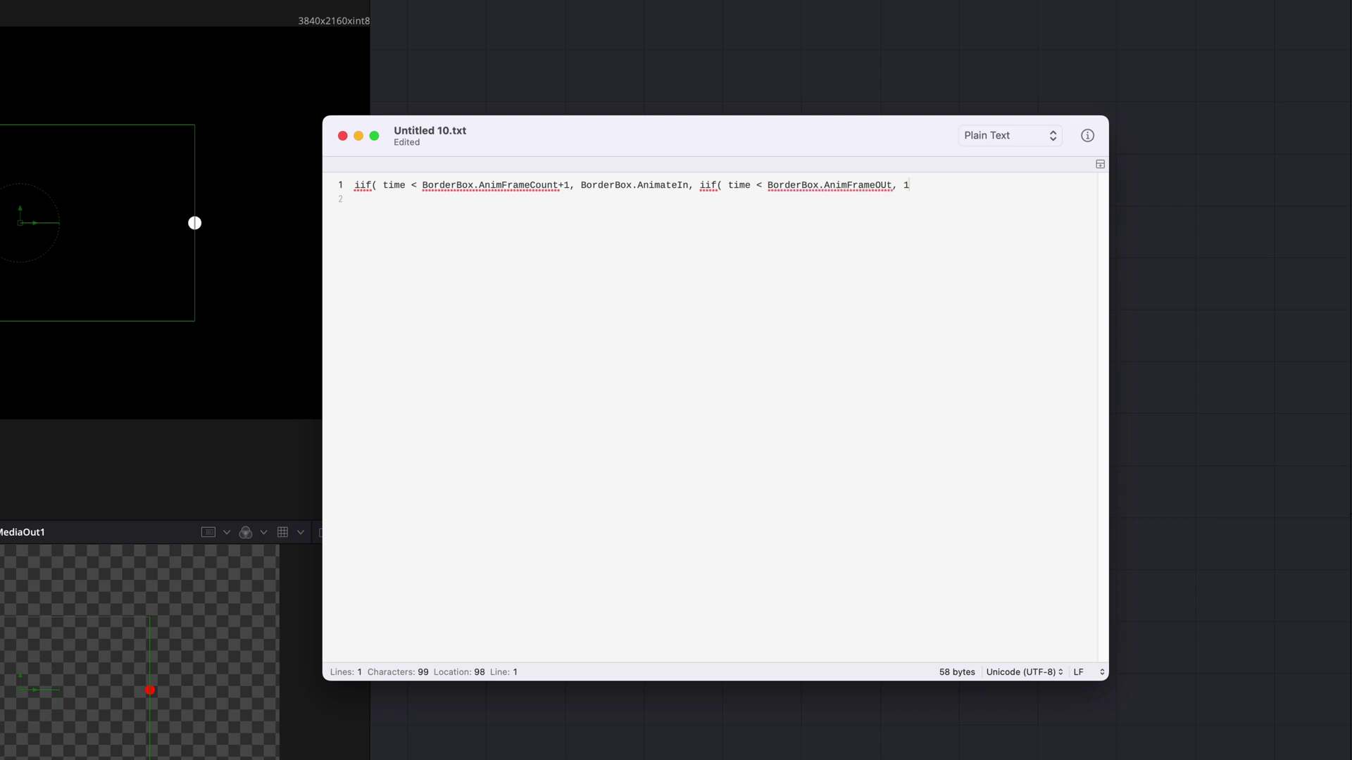
text(, 1-BorderBox.Animate)
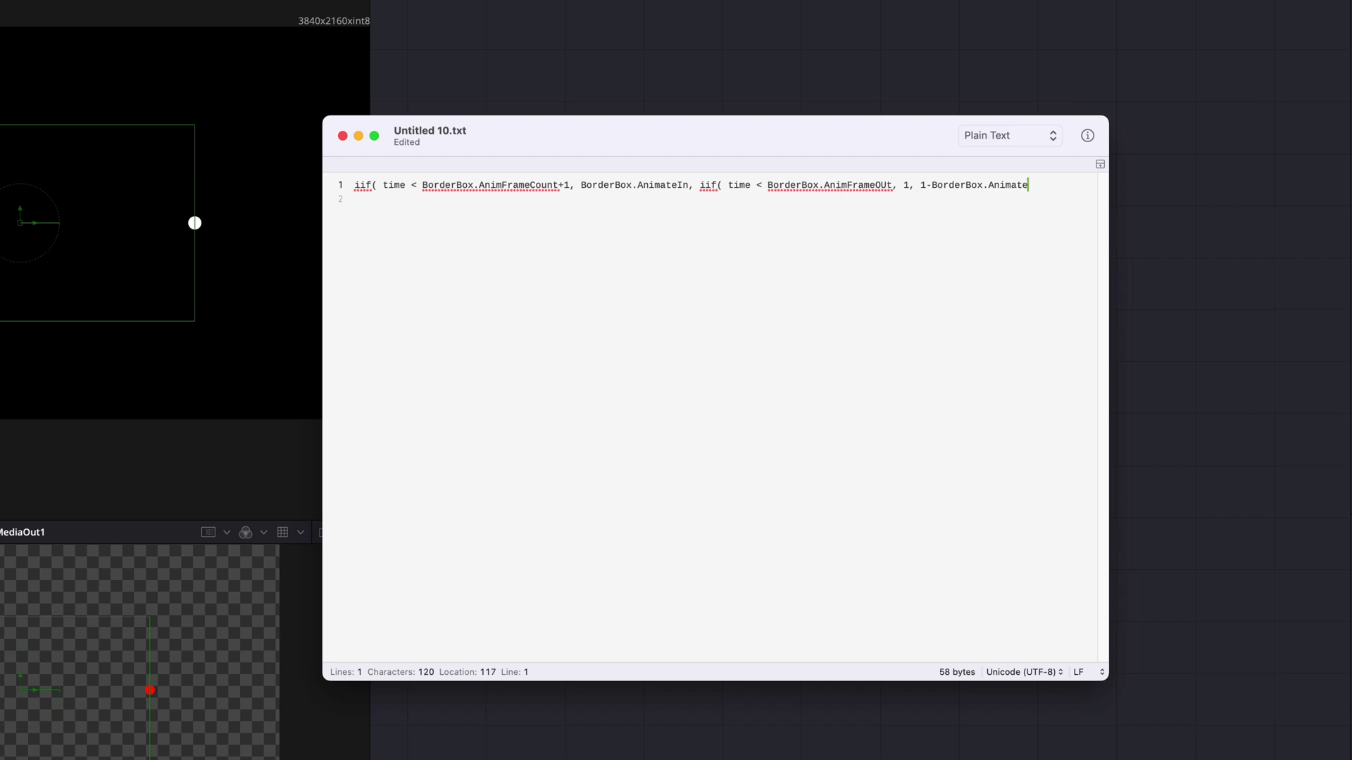
text()))
key(super+shift+Left)
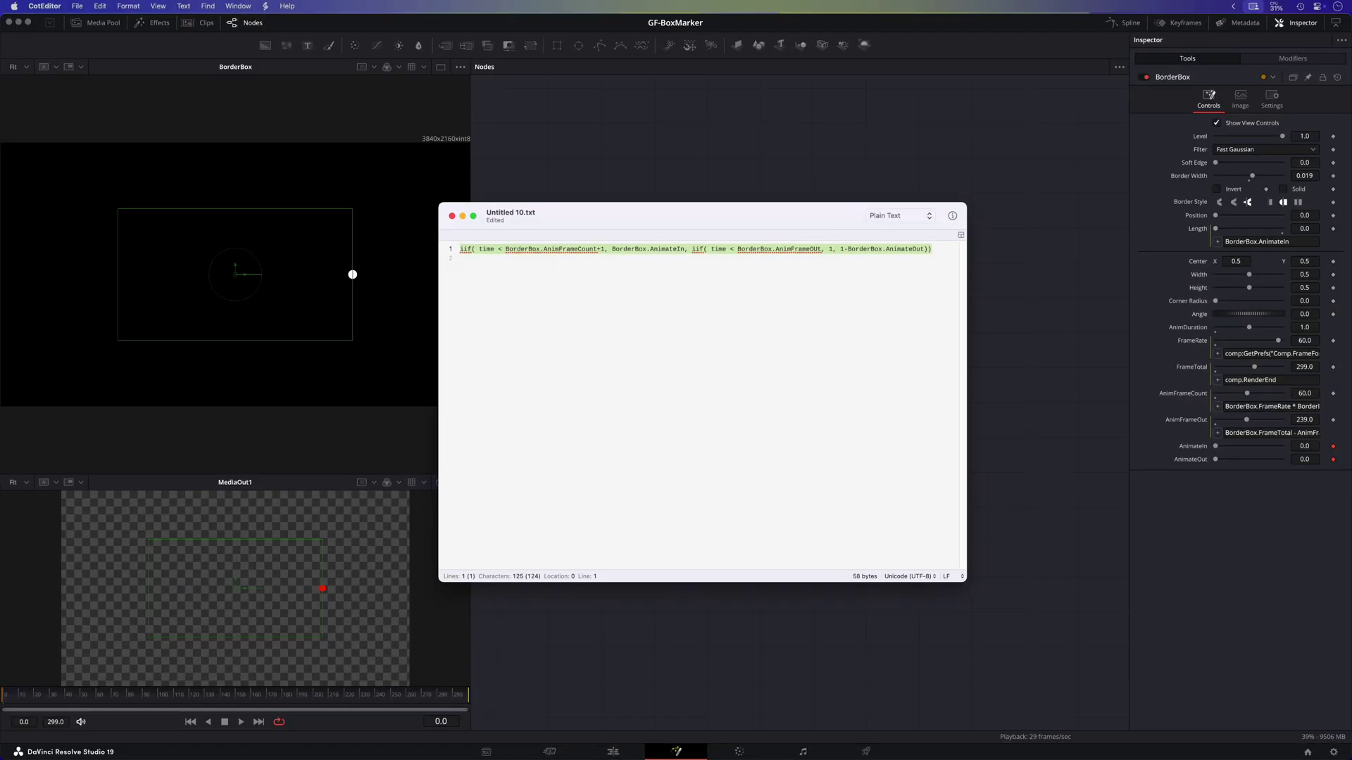
Paste the nested iif expression into BorderBox's Length expression field
click(1247, 243)
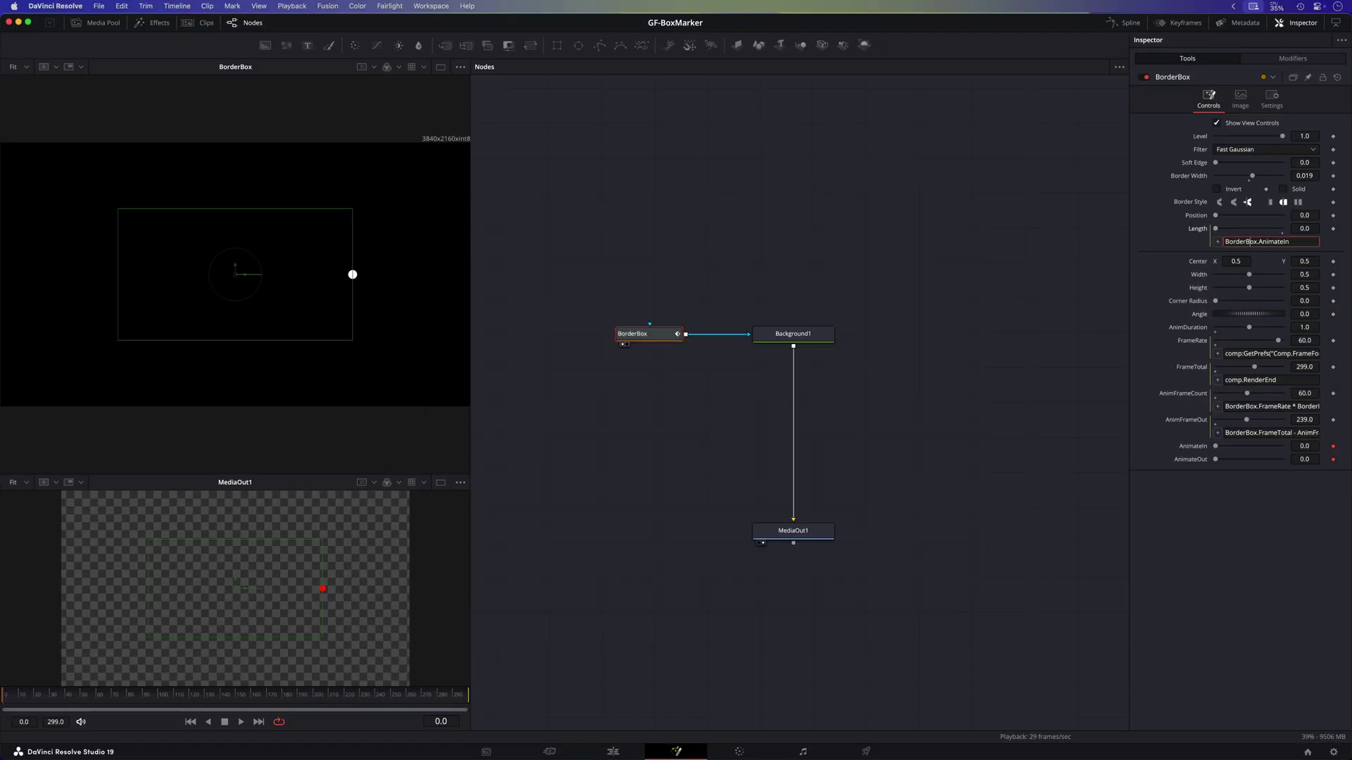
key(super+v)
key(Tab)
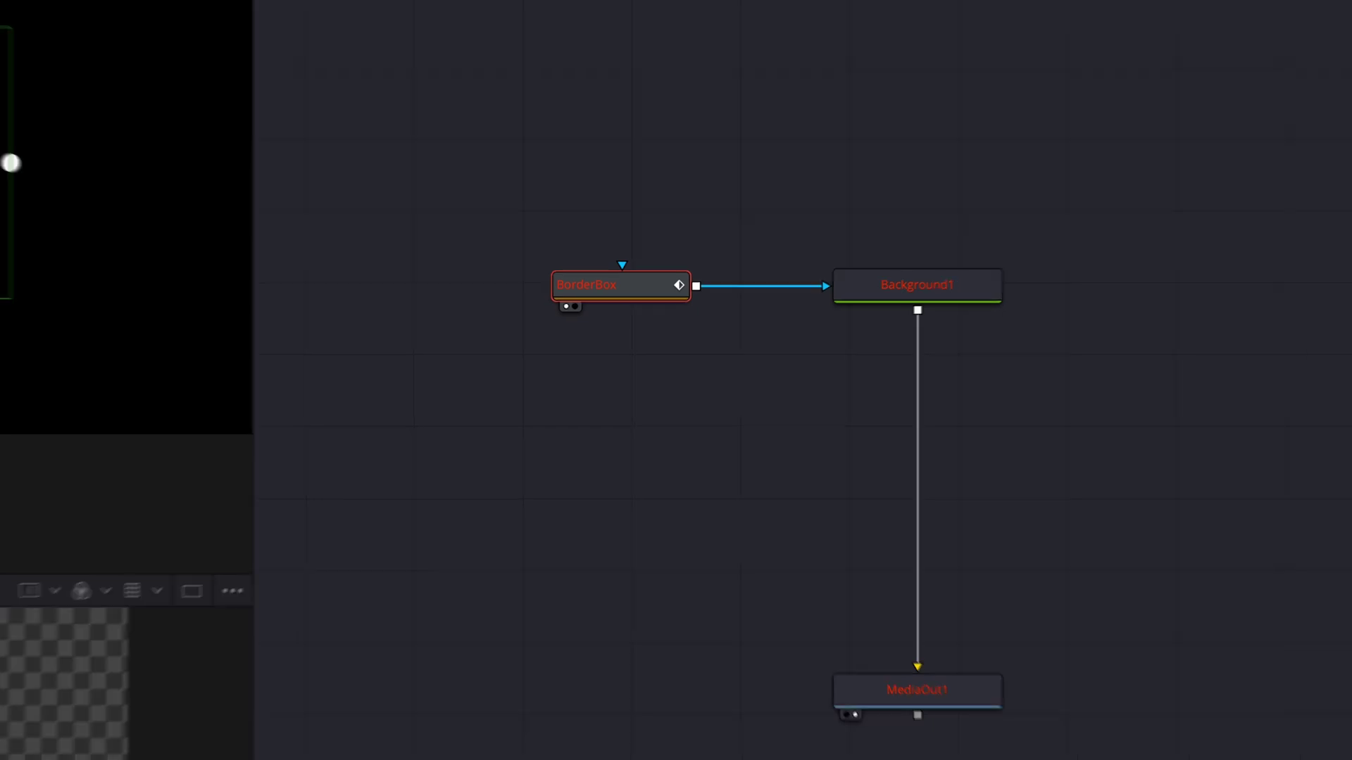
Correct AnimFrameOUt to AnimFrameOut in CotEditor and paste the fixed expression into Length
key(super+Tab)
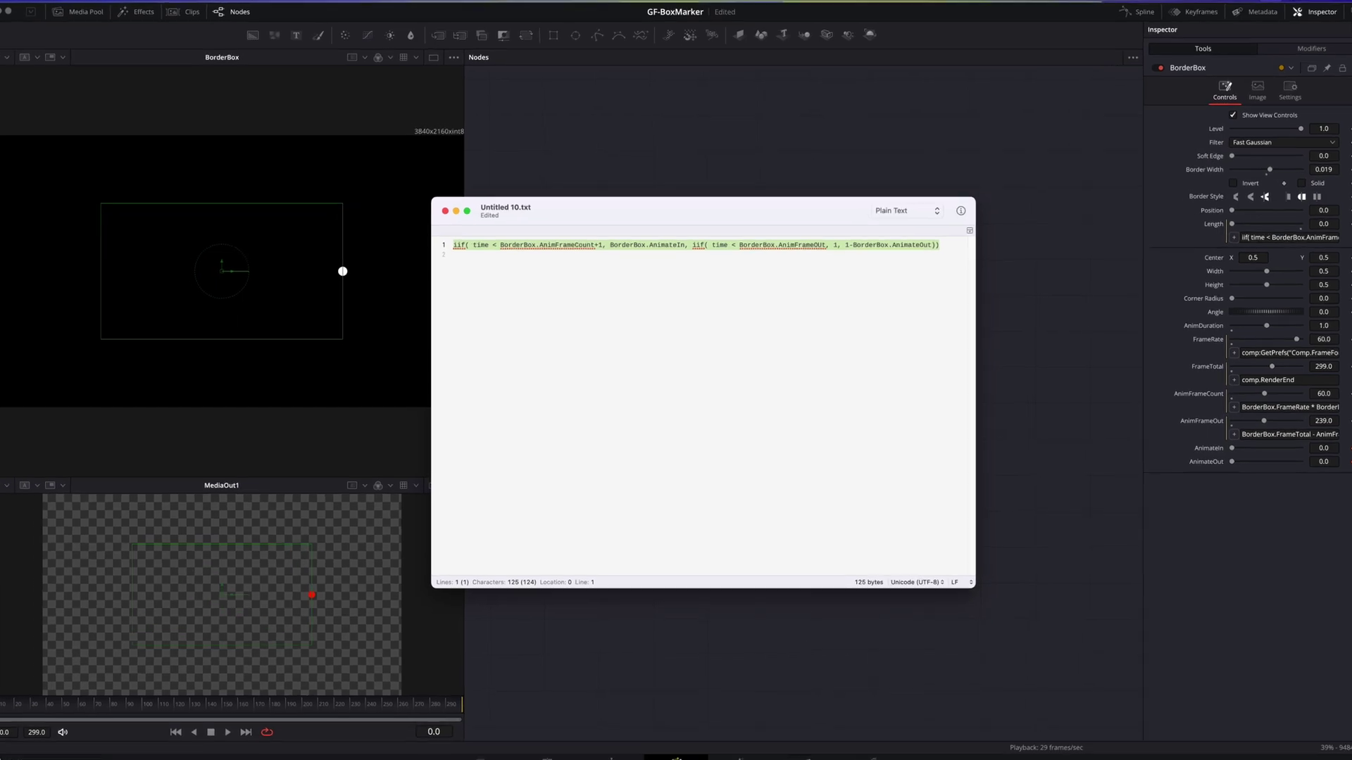
click(811, 248)
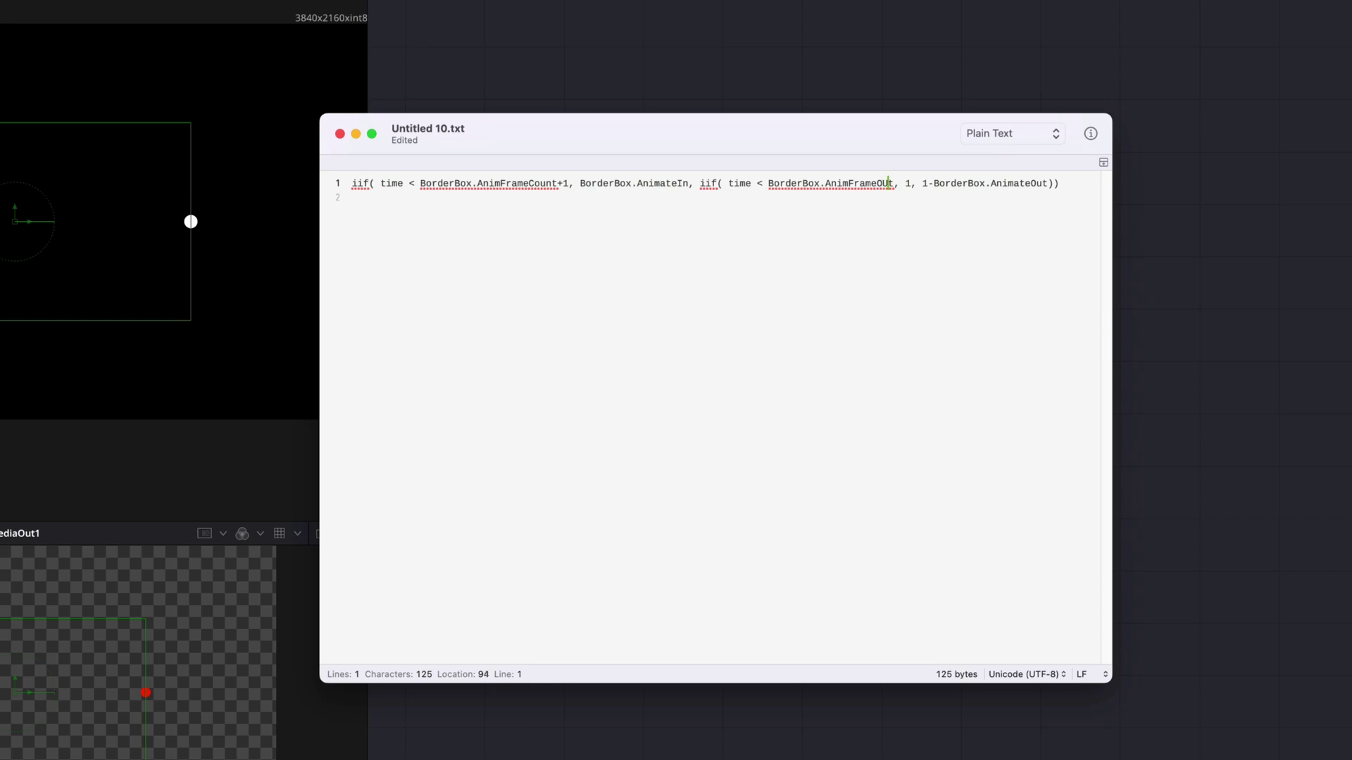
key(BackSpace)
text(u)
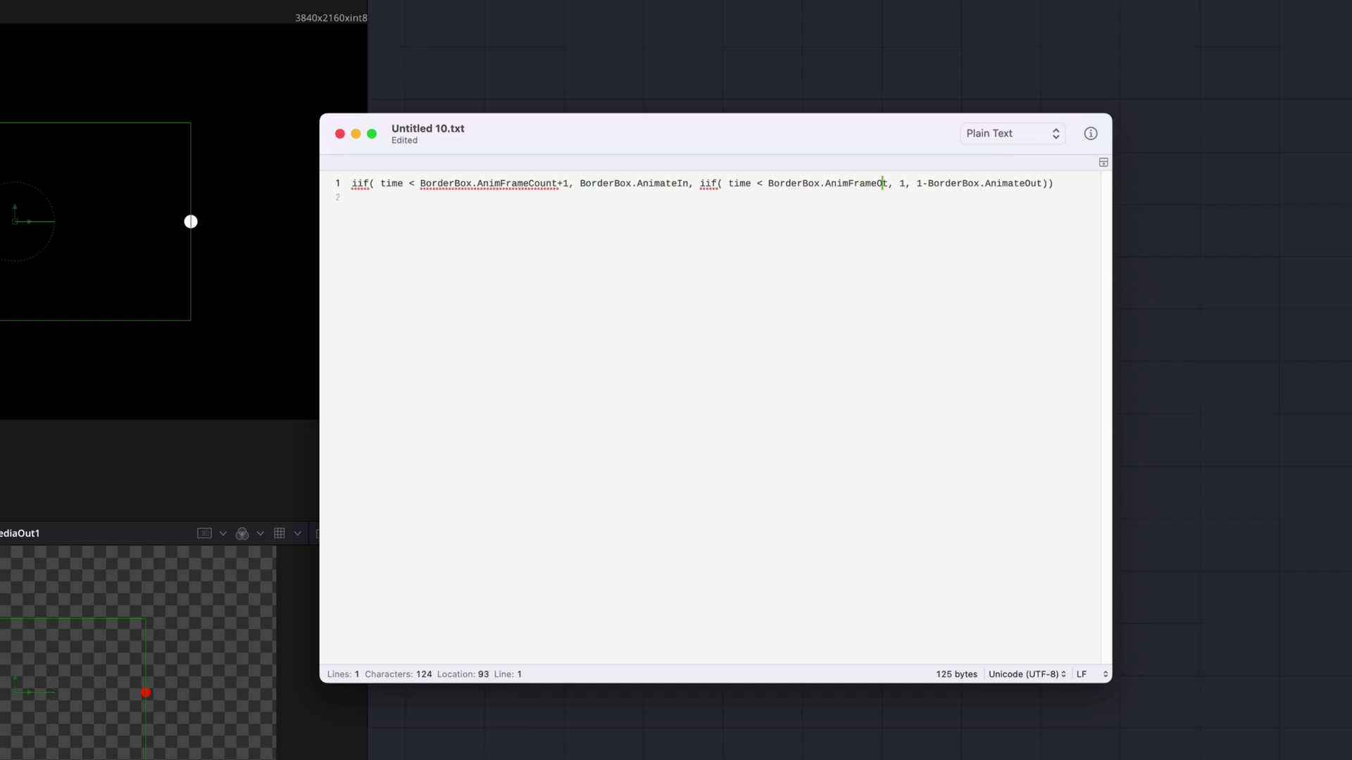
key(super+a)
key(super+c)
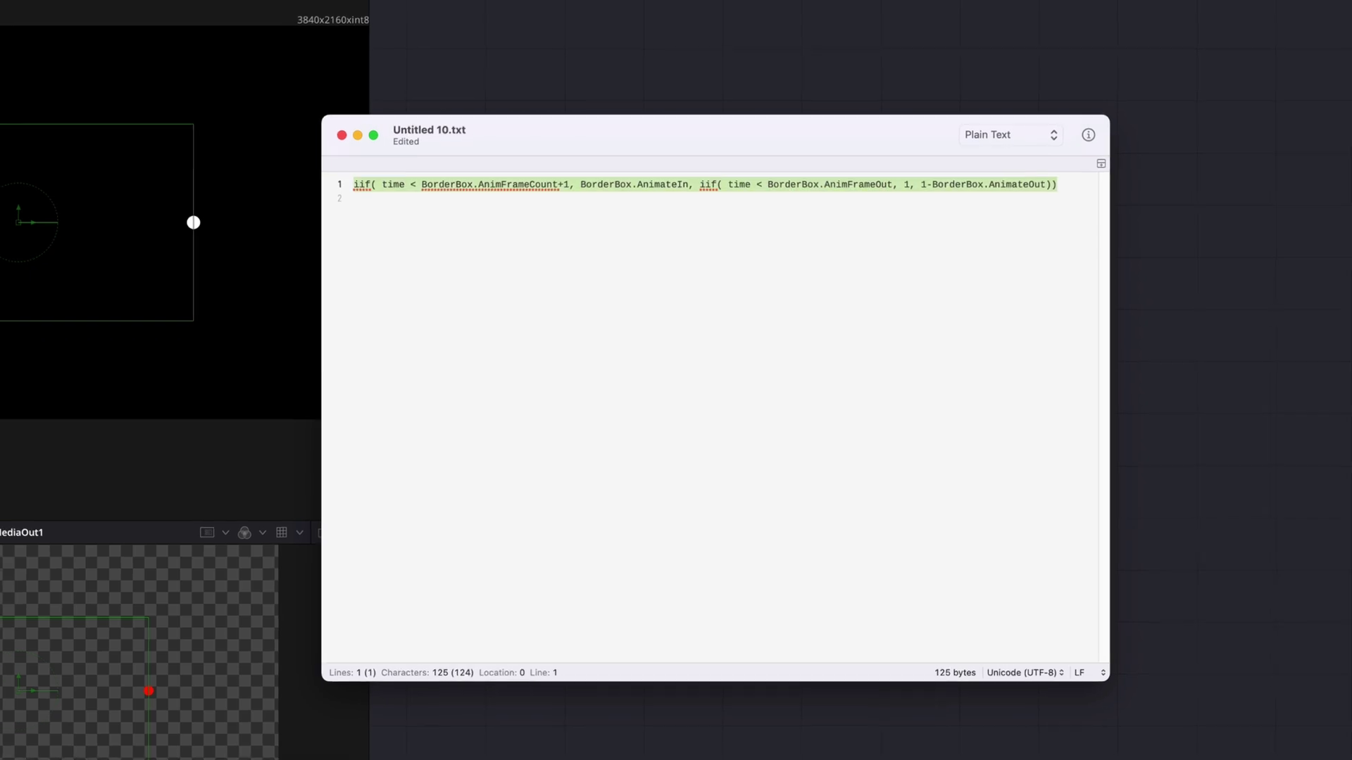
key(super+Tab)
key(super+v)
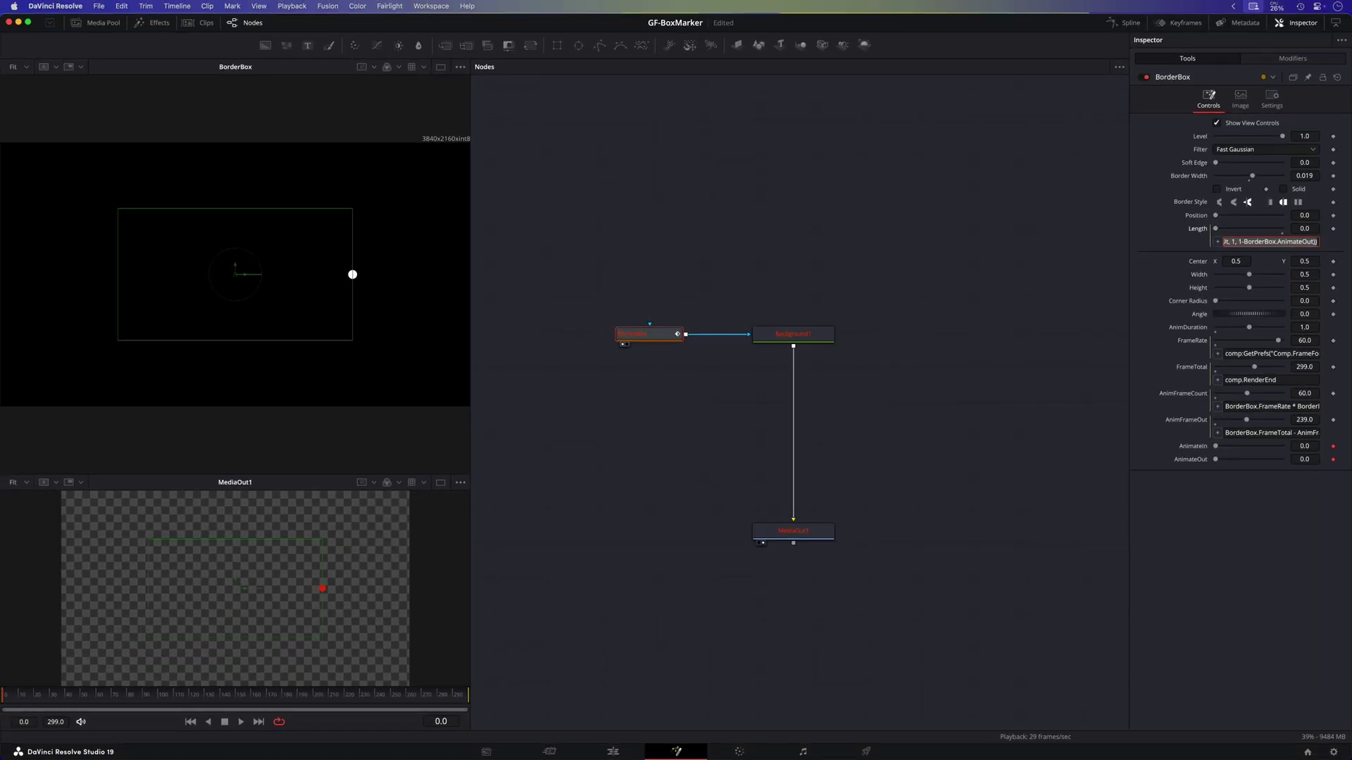
Commit the nested iif Length expression and scrub the timeline to watch the border draw on
key(Return)
key(Tab)
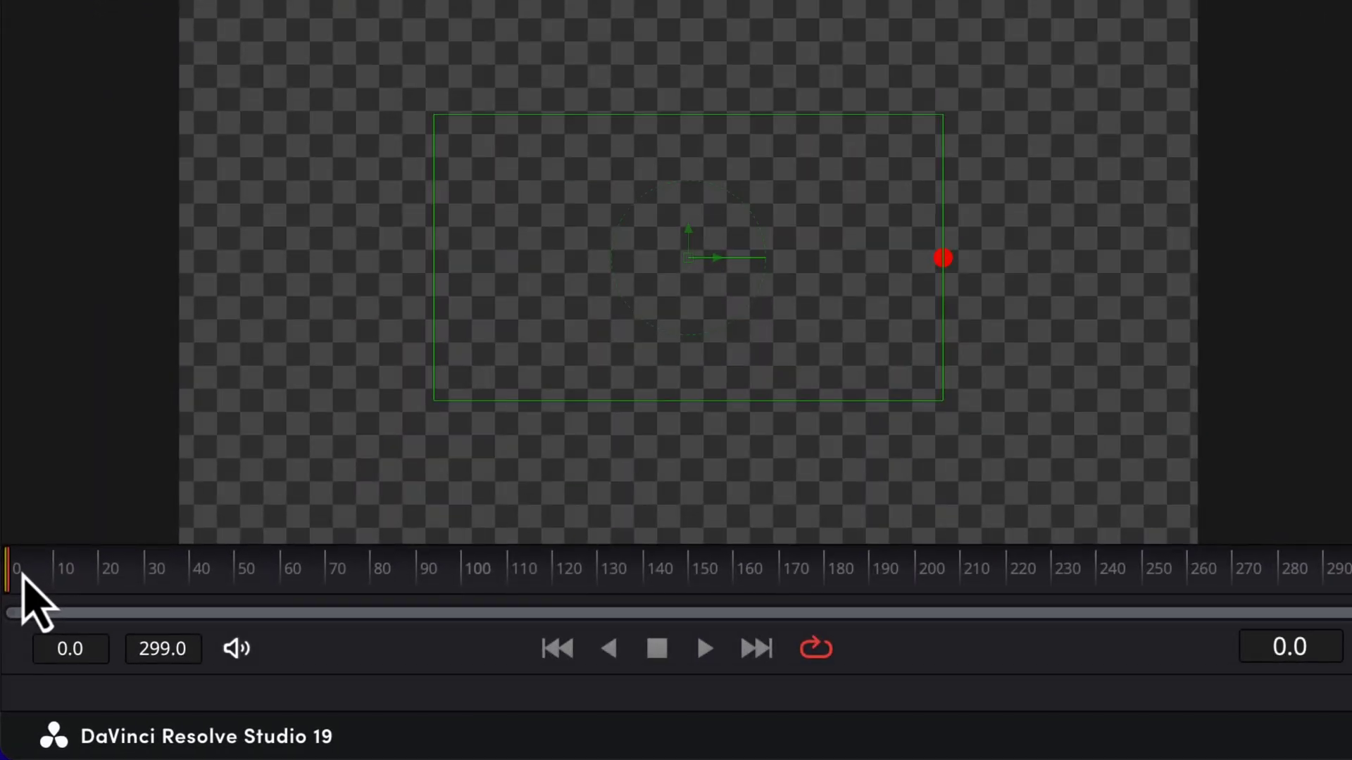
mouse_move(15, 576)
mouse_down()
mouse_move(1348, 574)
mouse_move(1238, 583)
mouse_up()
On the Edit page, play AnimBox, then shorten its end and replay the animation
click(695, 747)
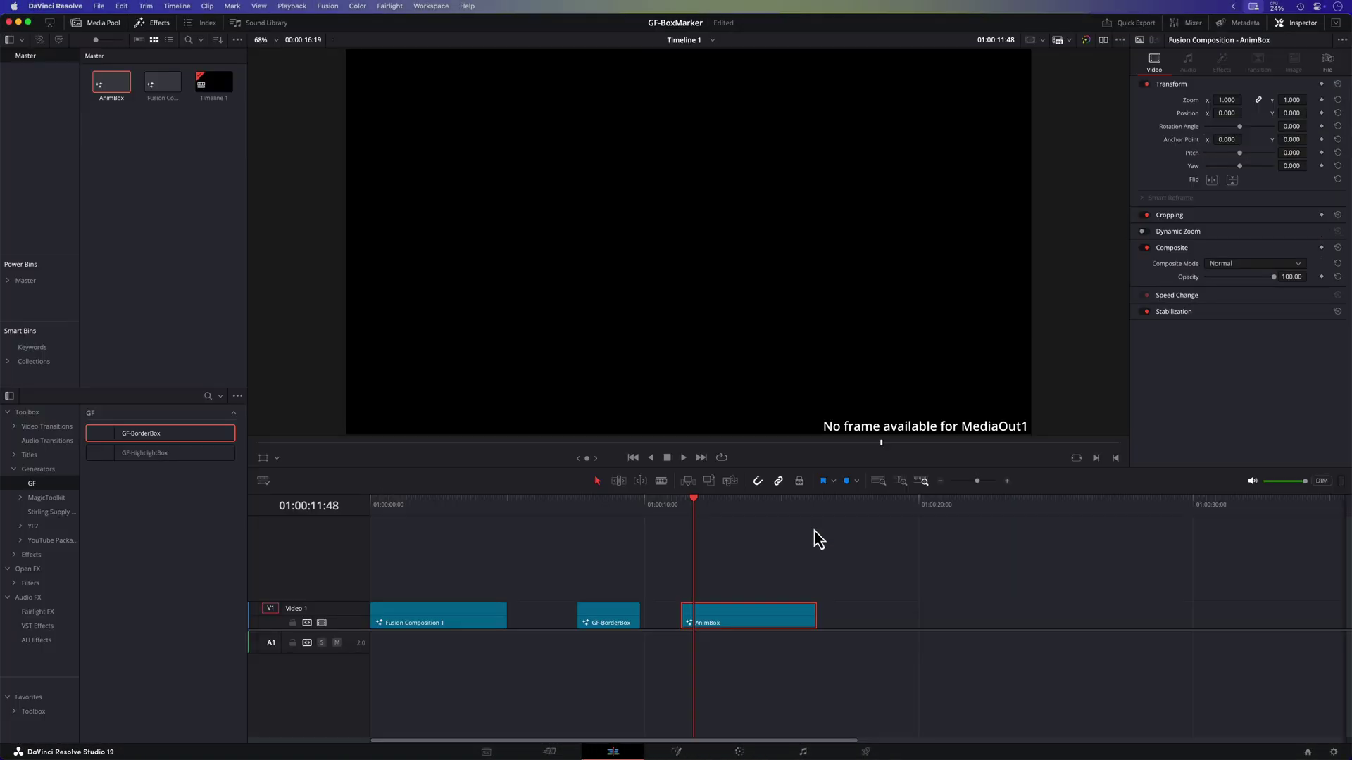
drag(783, 472, 764, 472)
key(space)
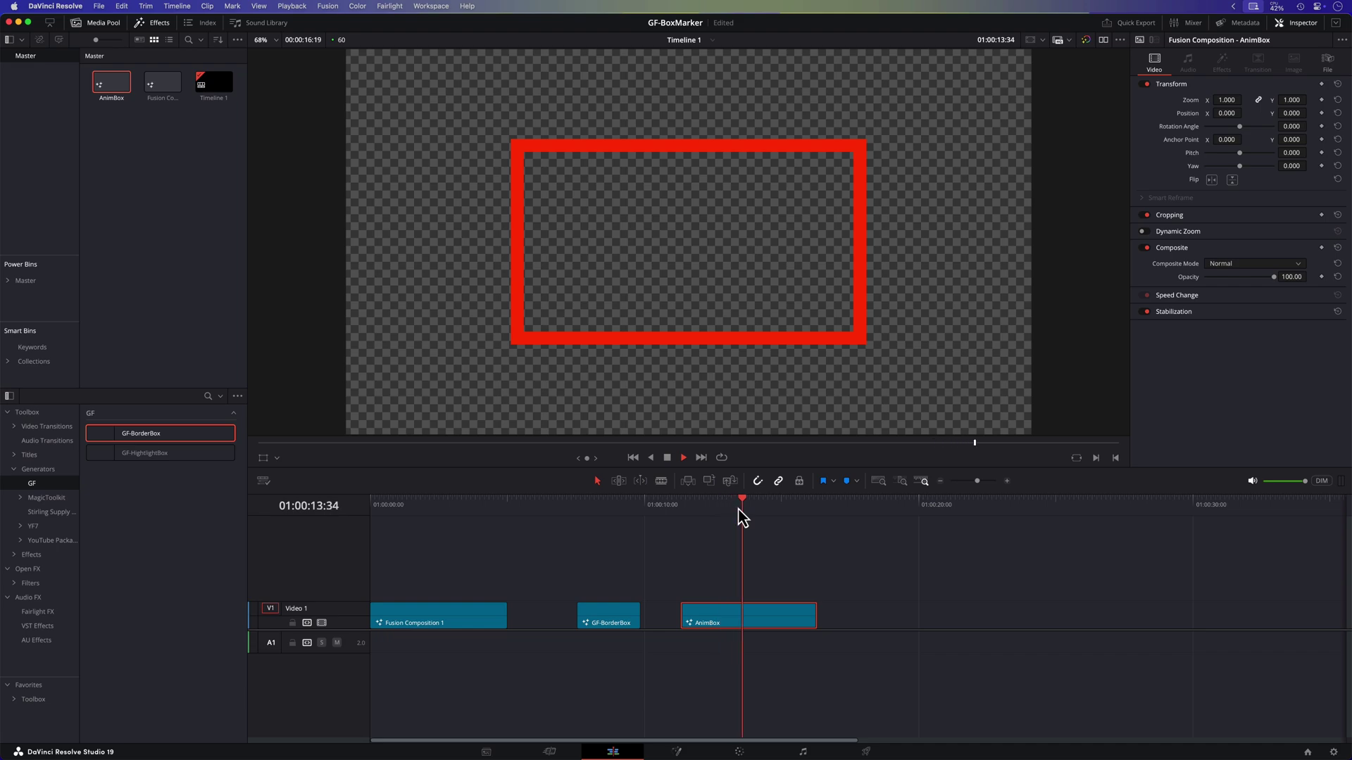
click(808, 542)
drag(815, 506, 796, 506)
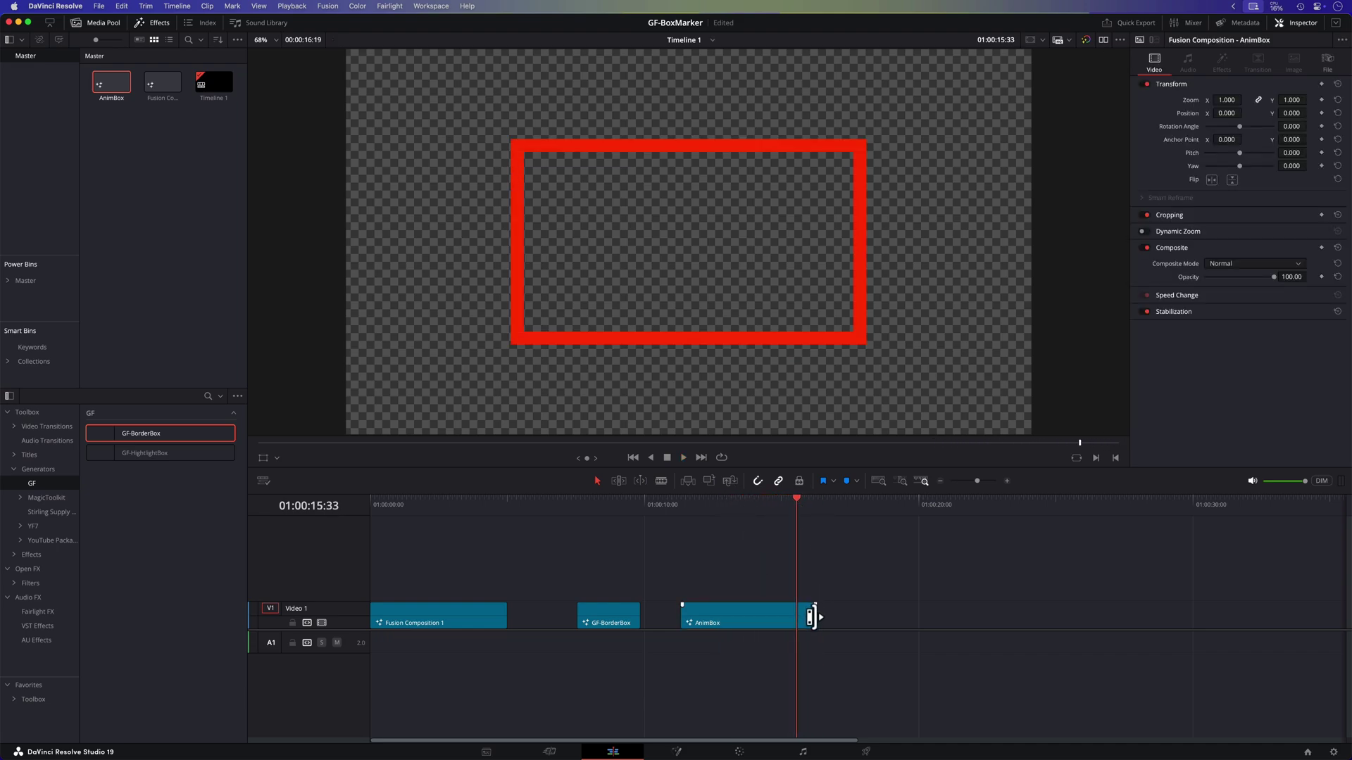
drag(812, 617, 713, 618)
click(680, 512)
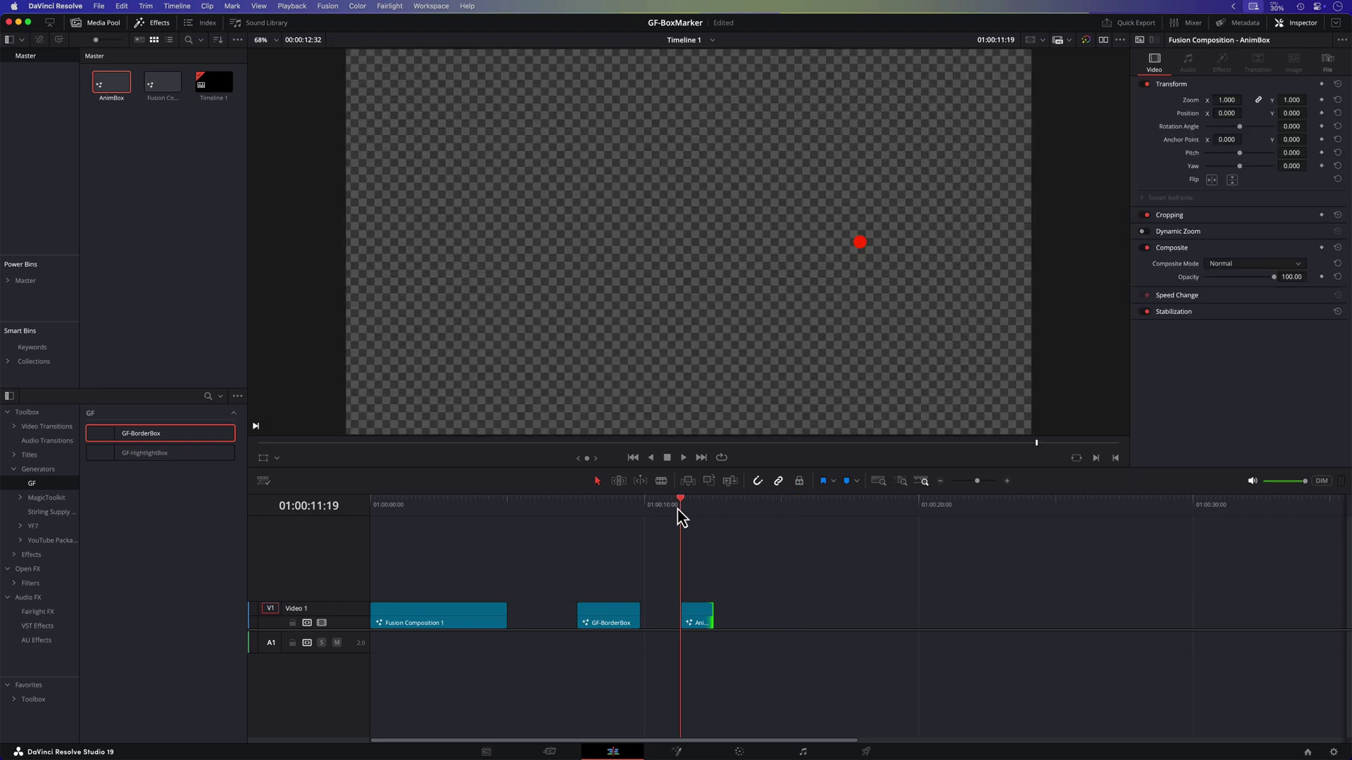
key(space)
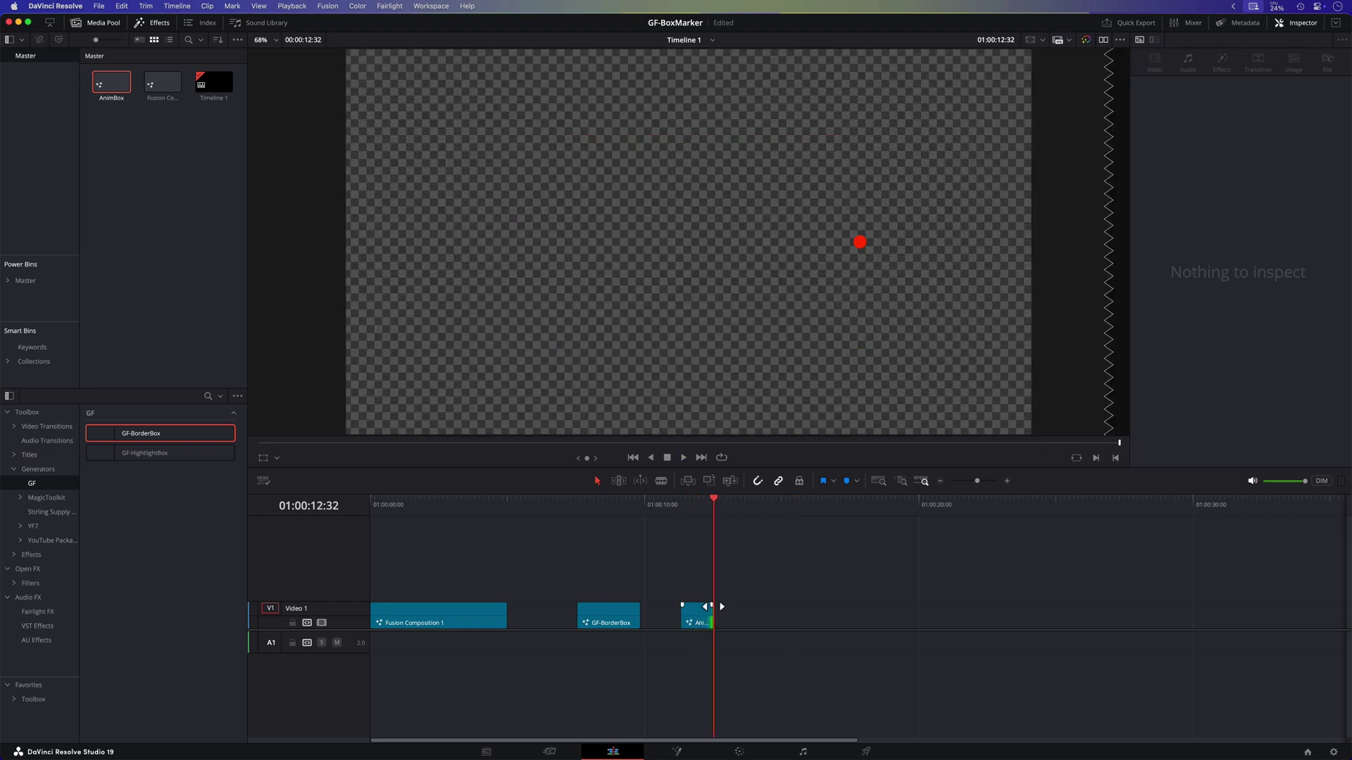
Lengthen the AnimBox clip well past its end, replay it, then trim it shorter again
drag(712, 608, 930, 611)
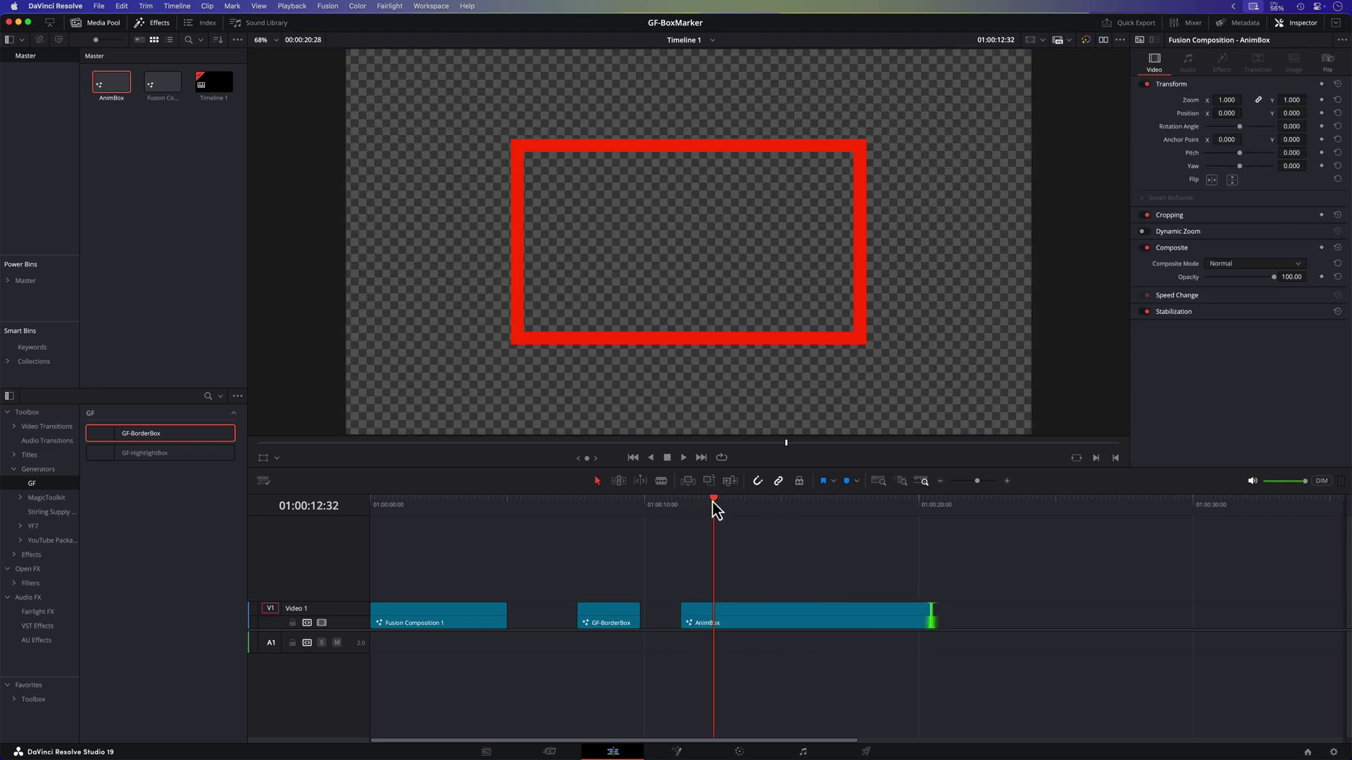
click(683, 505)
key(space)
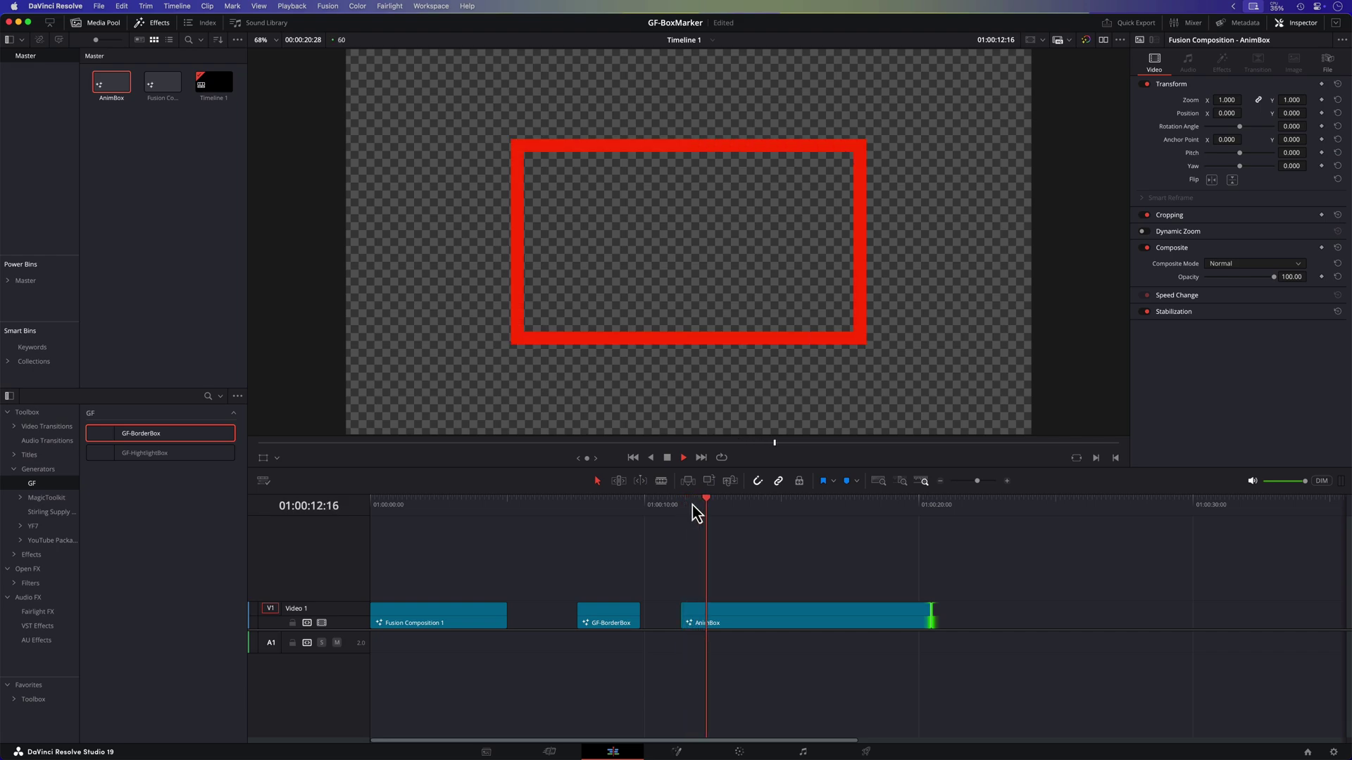
click(914, 510)
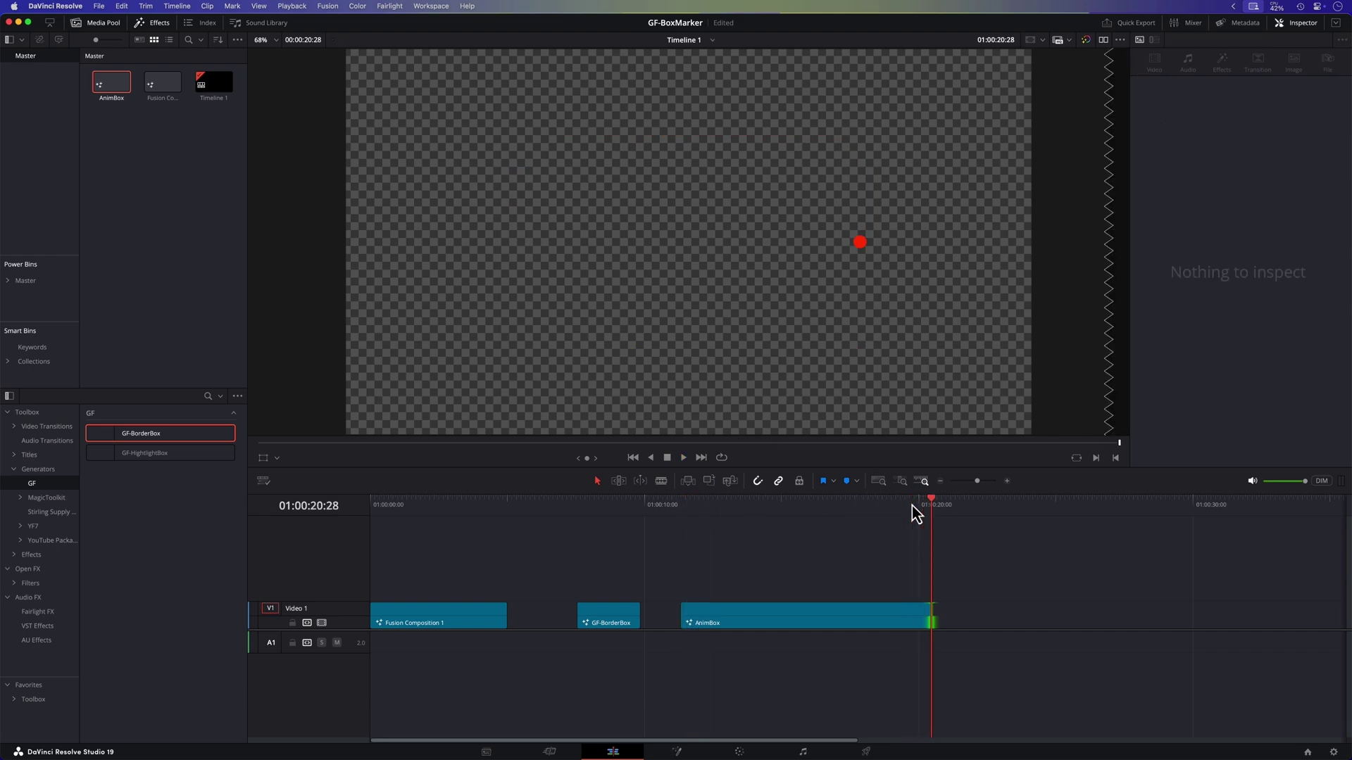
drag(914, 511, 810, 516)
drag(926, 616, 766, 616)
click(748, 620)
click(719, 512)
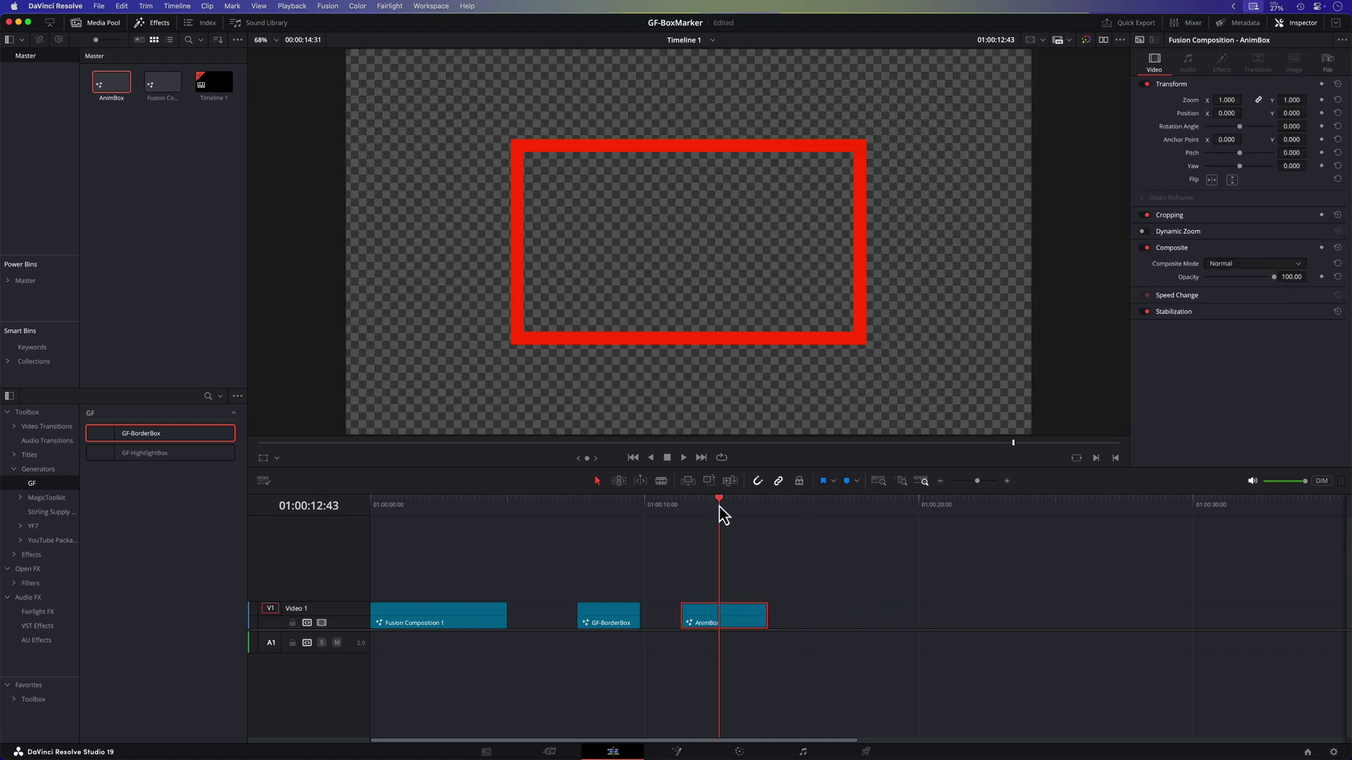
Create a macro draft from the BorderBox and Background1 nodes, then close it without saving
click(677, 752)
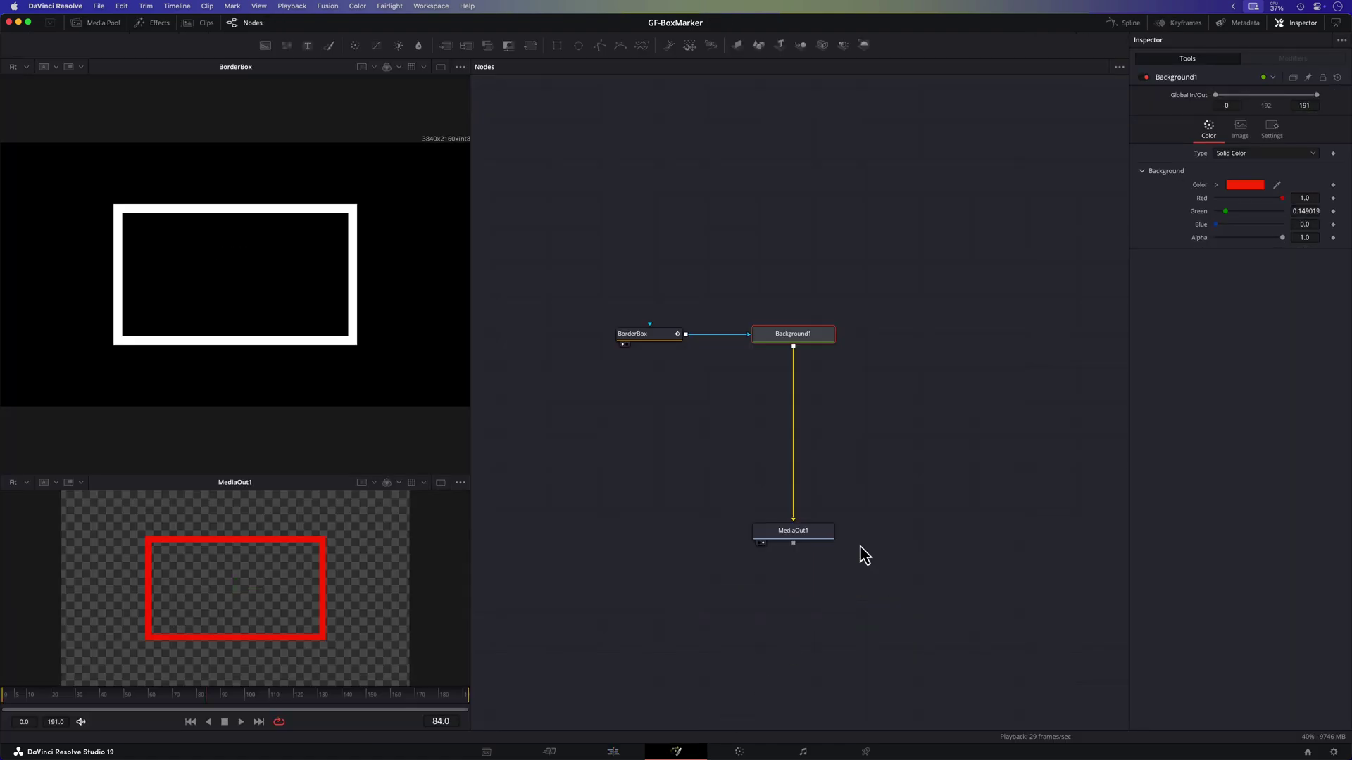
drag(910, 412, 599, 275)
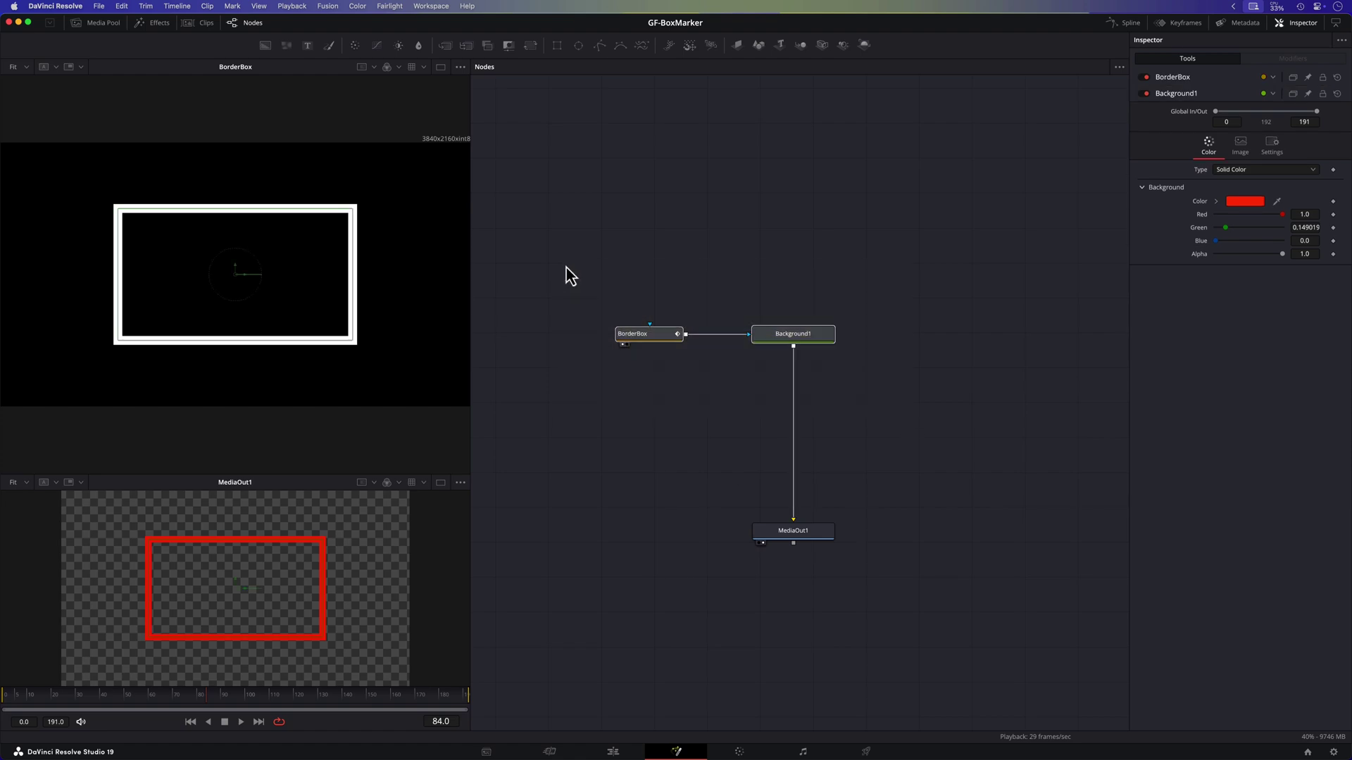
right_click(794, 332)
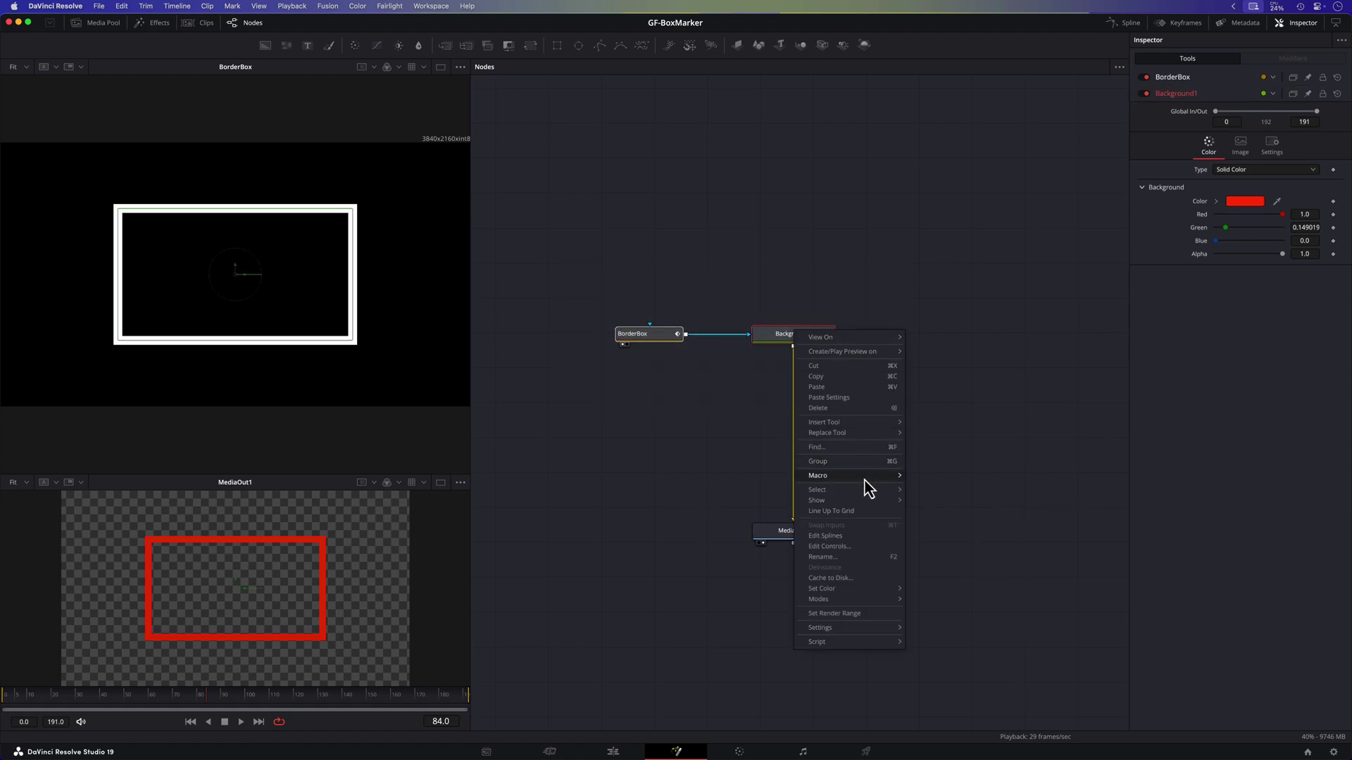
mouse_move(866, 476)
click(944, 476)
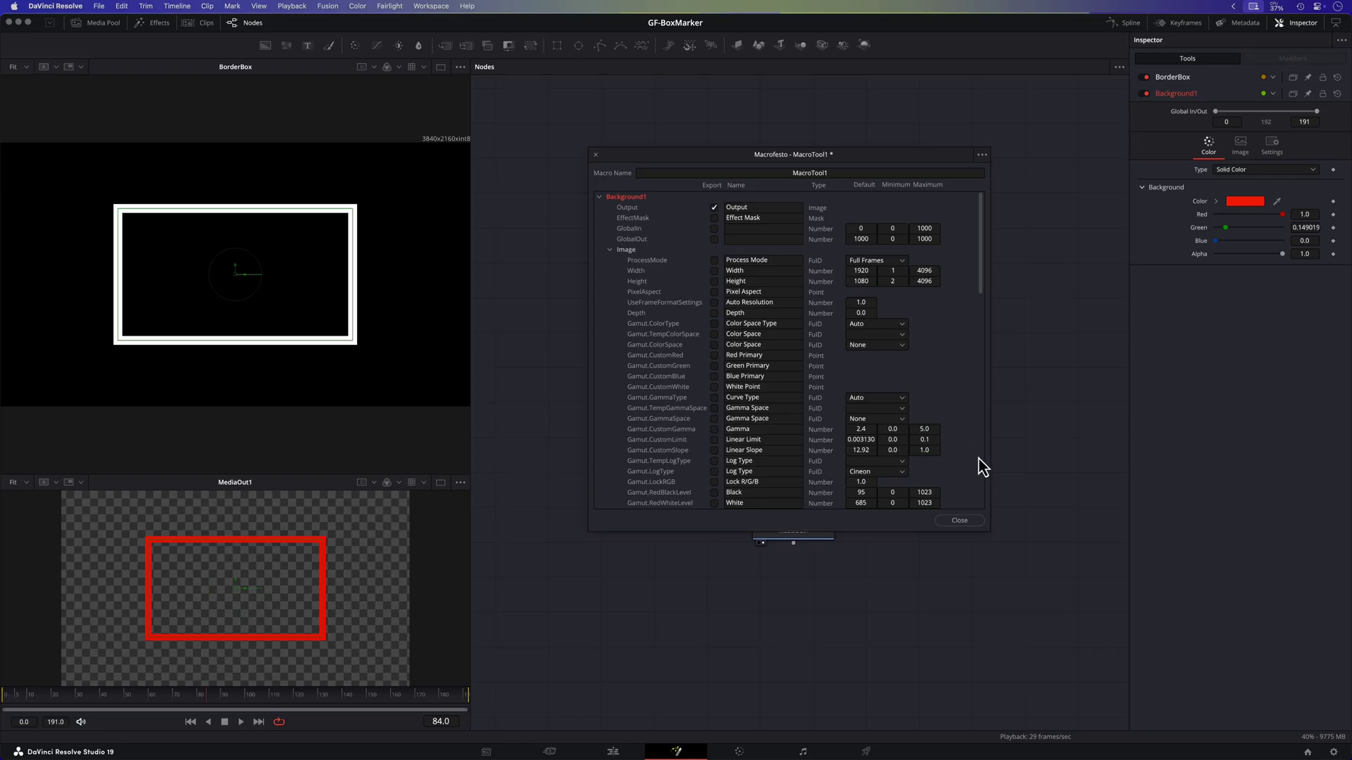
click(959, 521)
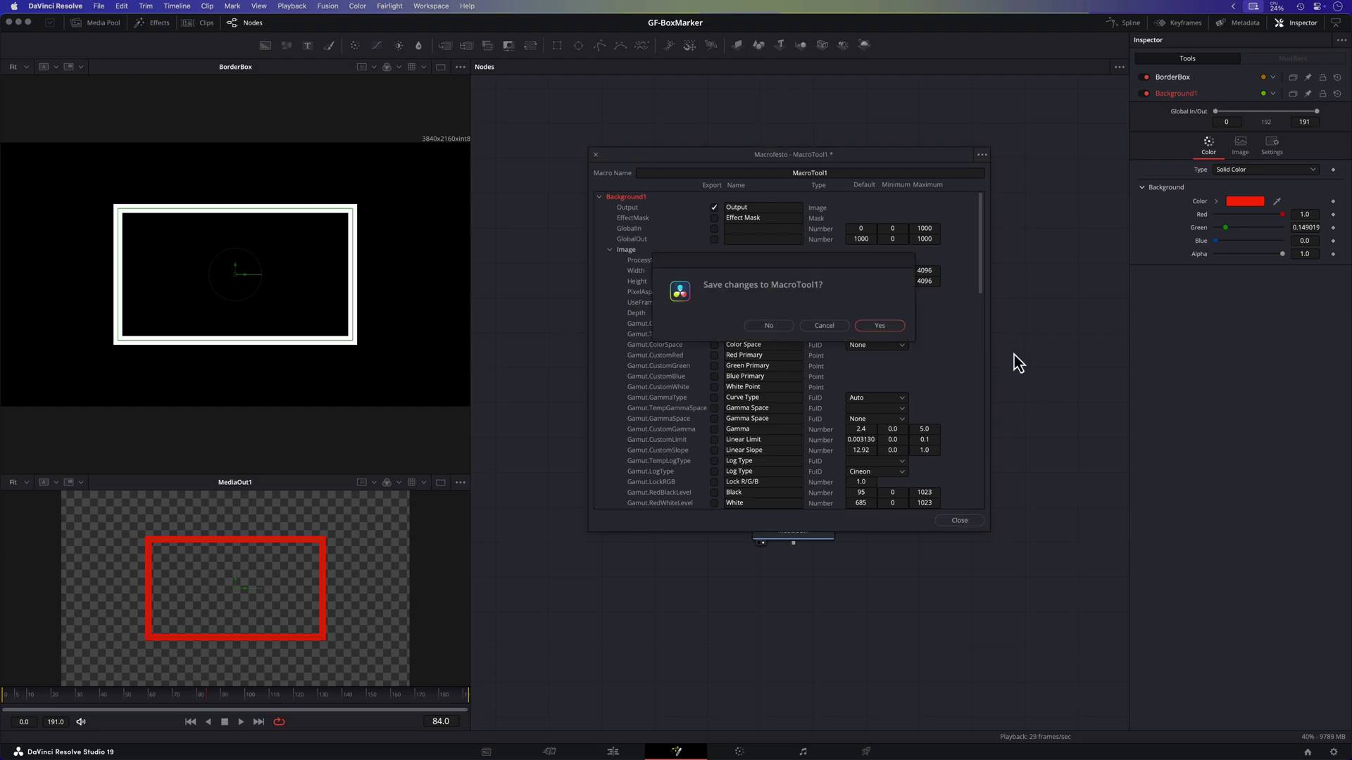
click(766, 327)
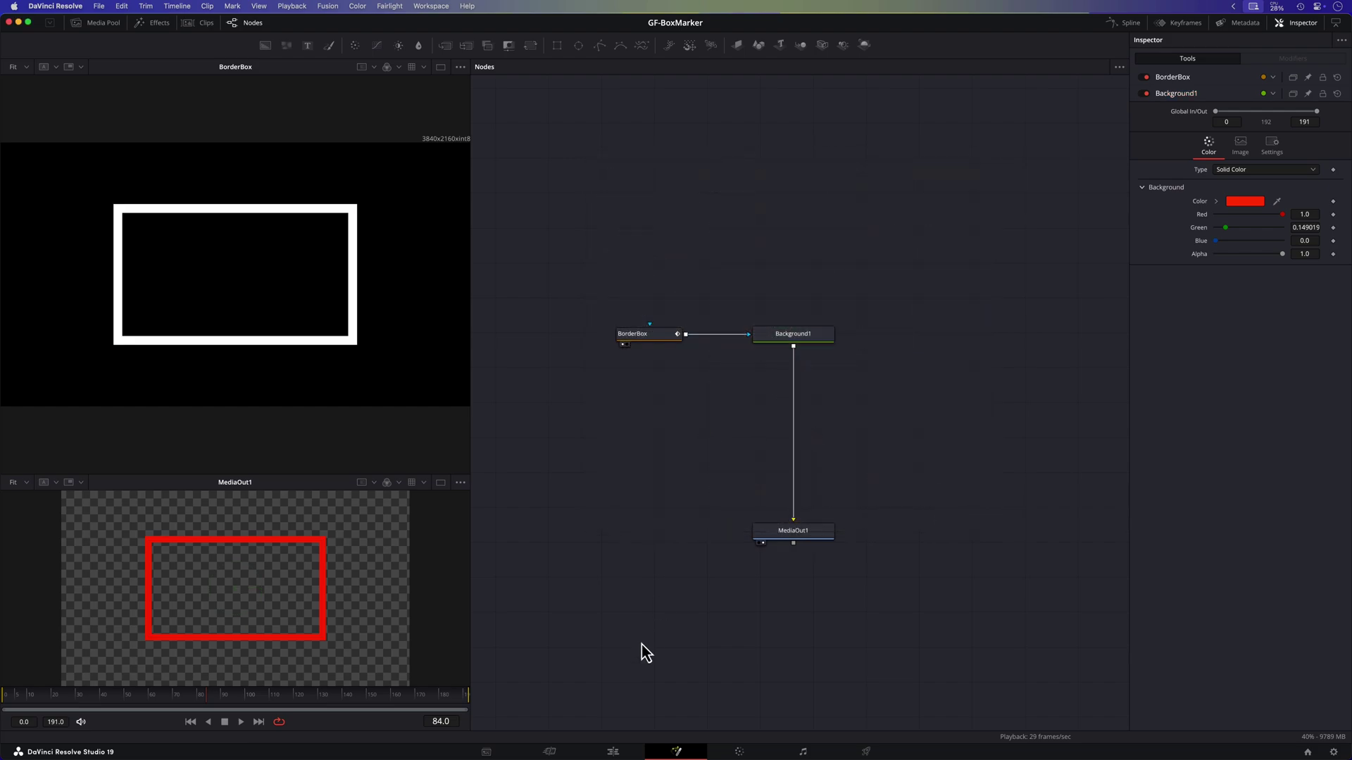
Place the GF-BorderBox generator on V1 after AnimBox and play it
click(613, 752)
drag(176, 434, 895, 623)
mouse_move(835, 504)
mouse_down()
mouse_move(915, 511)
mouse_move(835, 513)
mouse_up()
key(space)
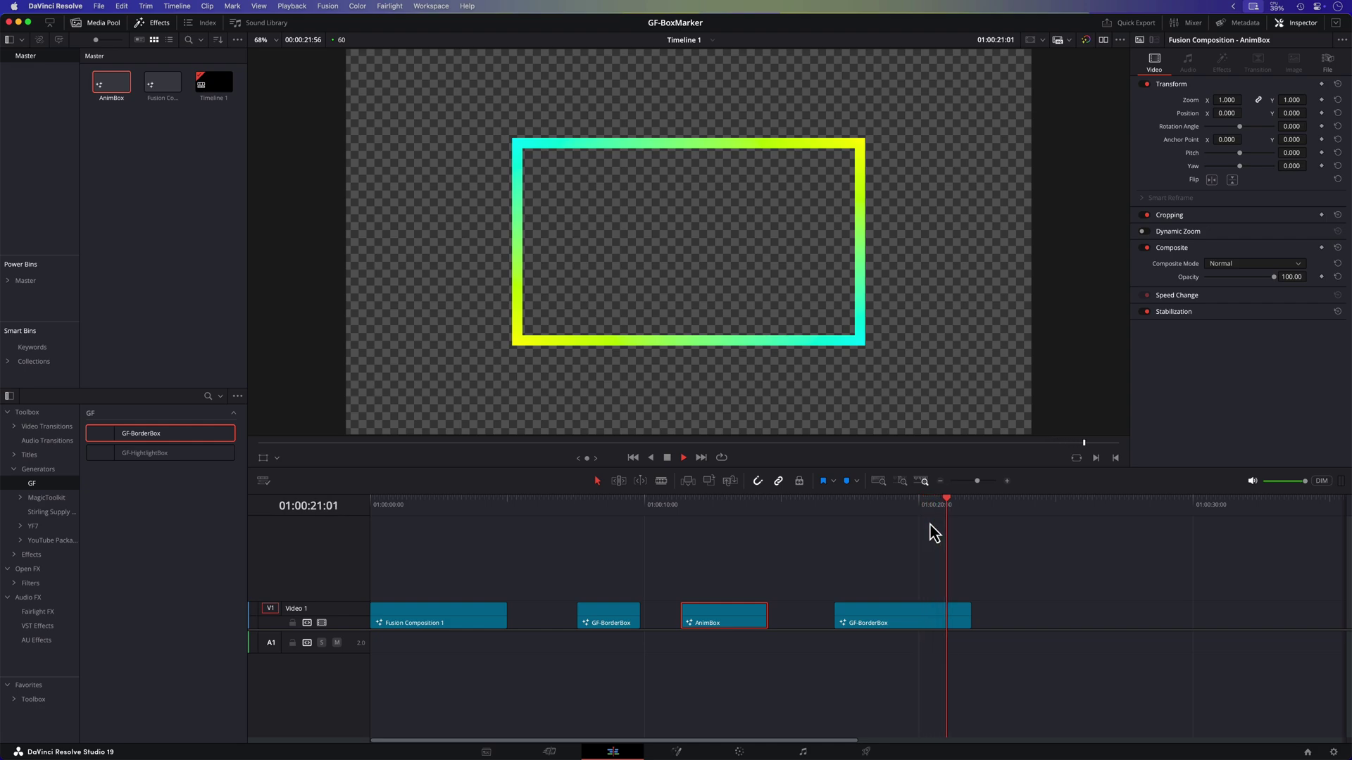
Copy Length's nested iif timing expression into BorderBox's Level expression, so Level reads 0.0 at frame 0
key(shift+5)
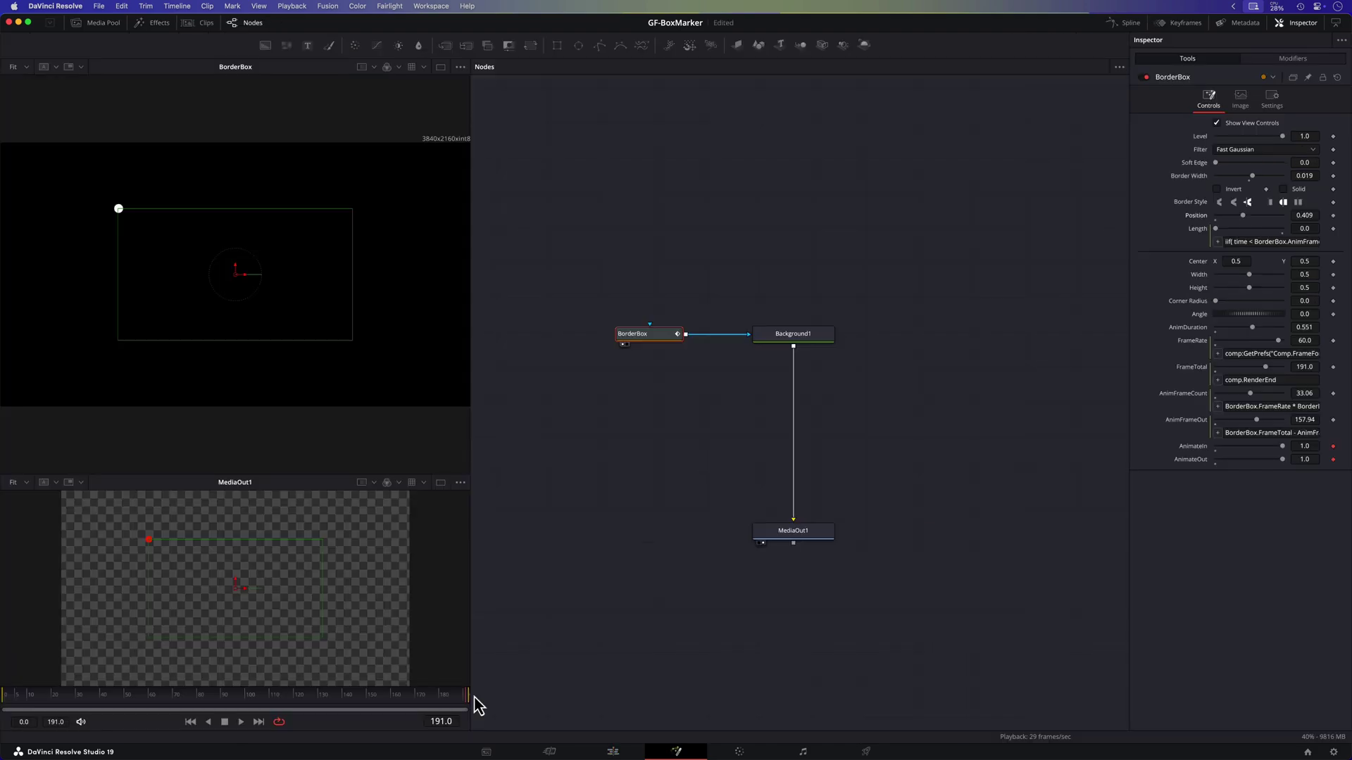
drag(469, 699, 5, 710)
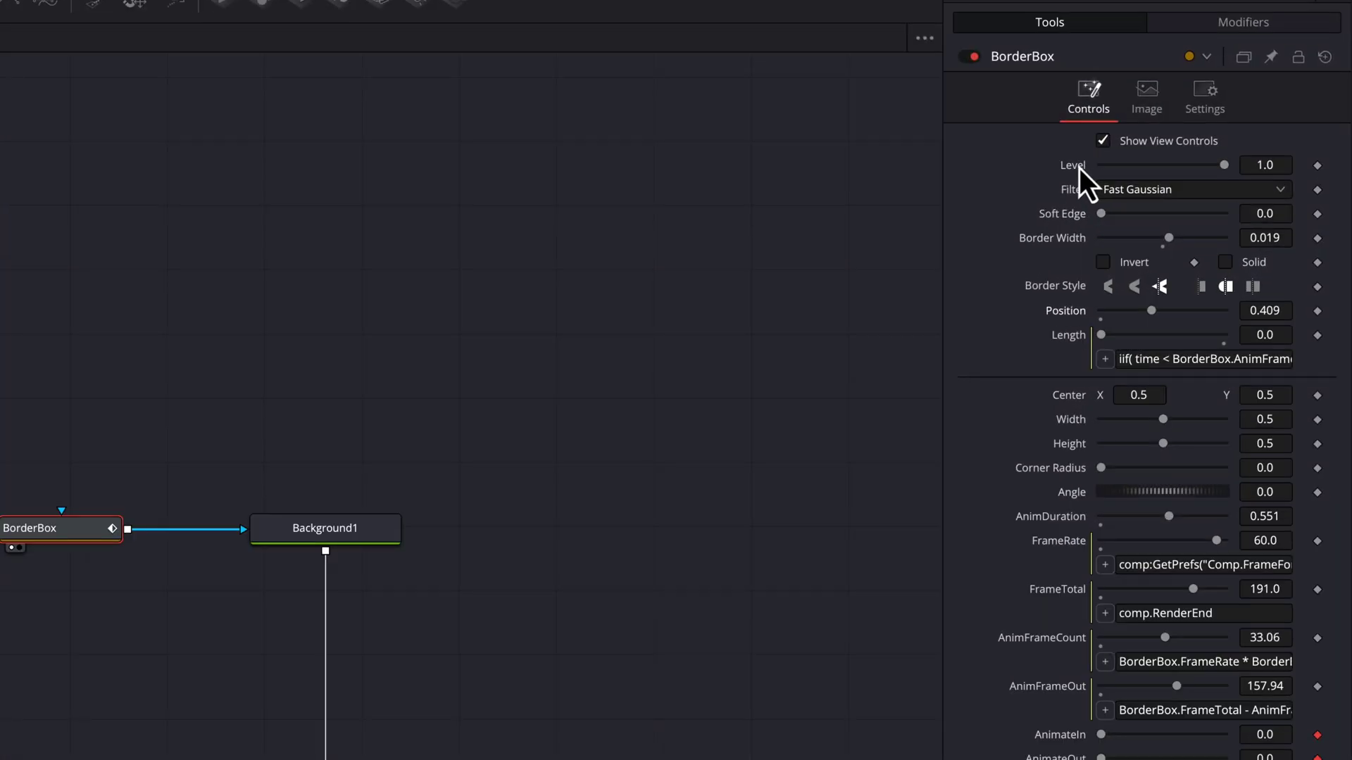
right_click(1203, 137)
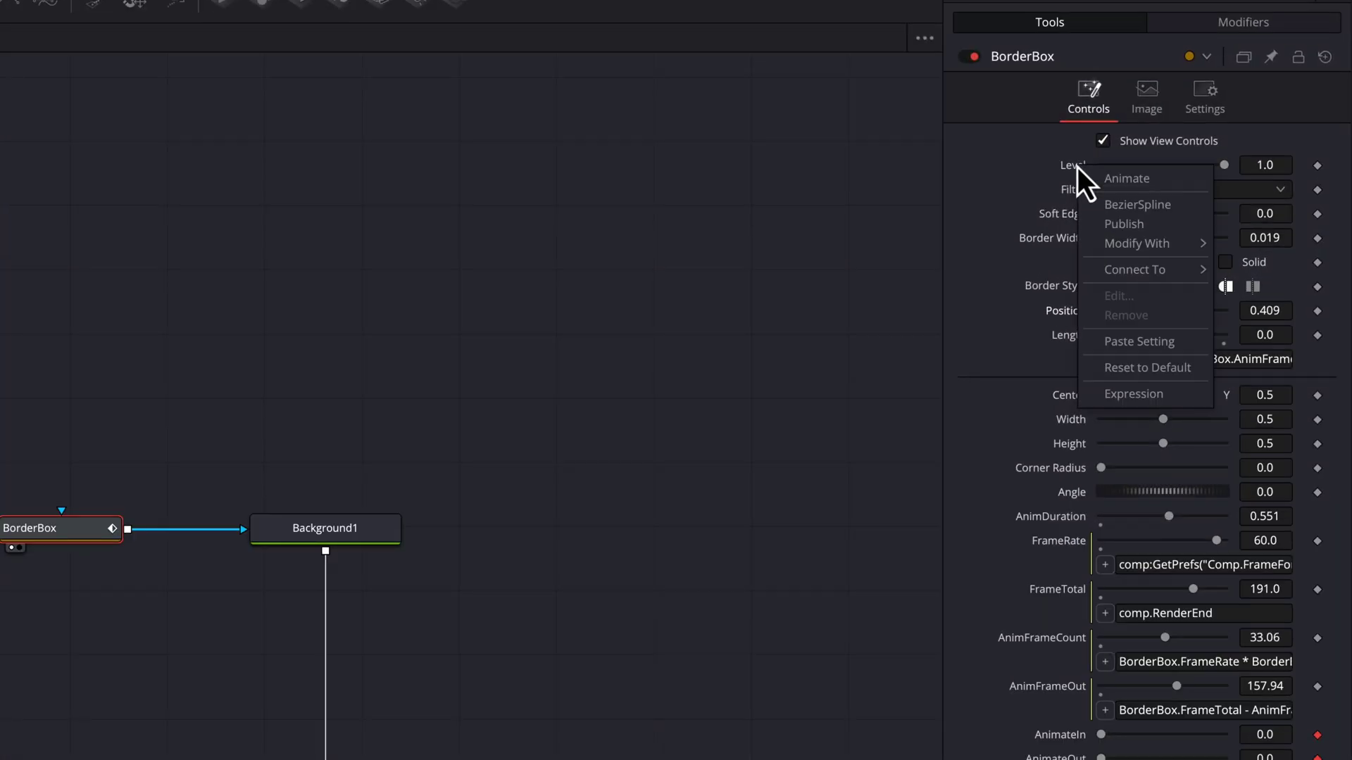
click(1158, 394)
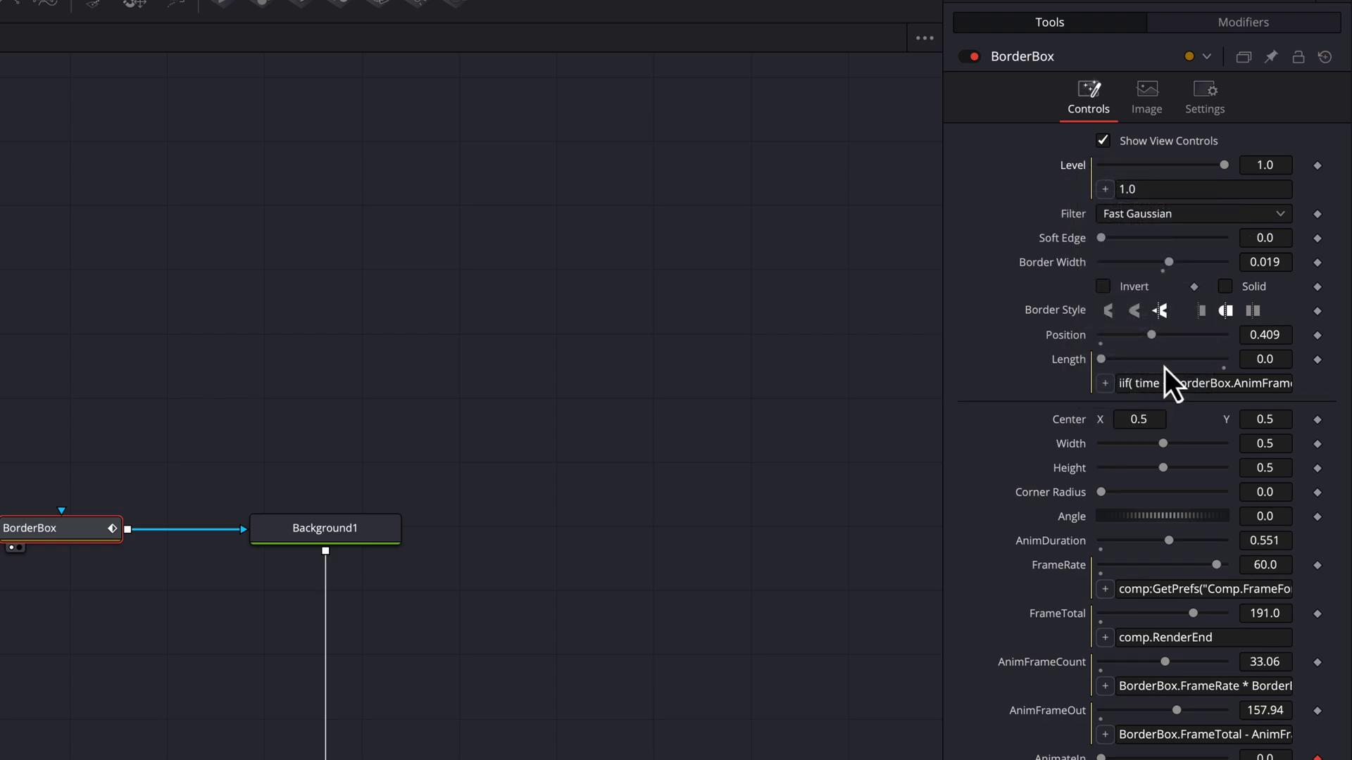
click(1195, 380)
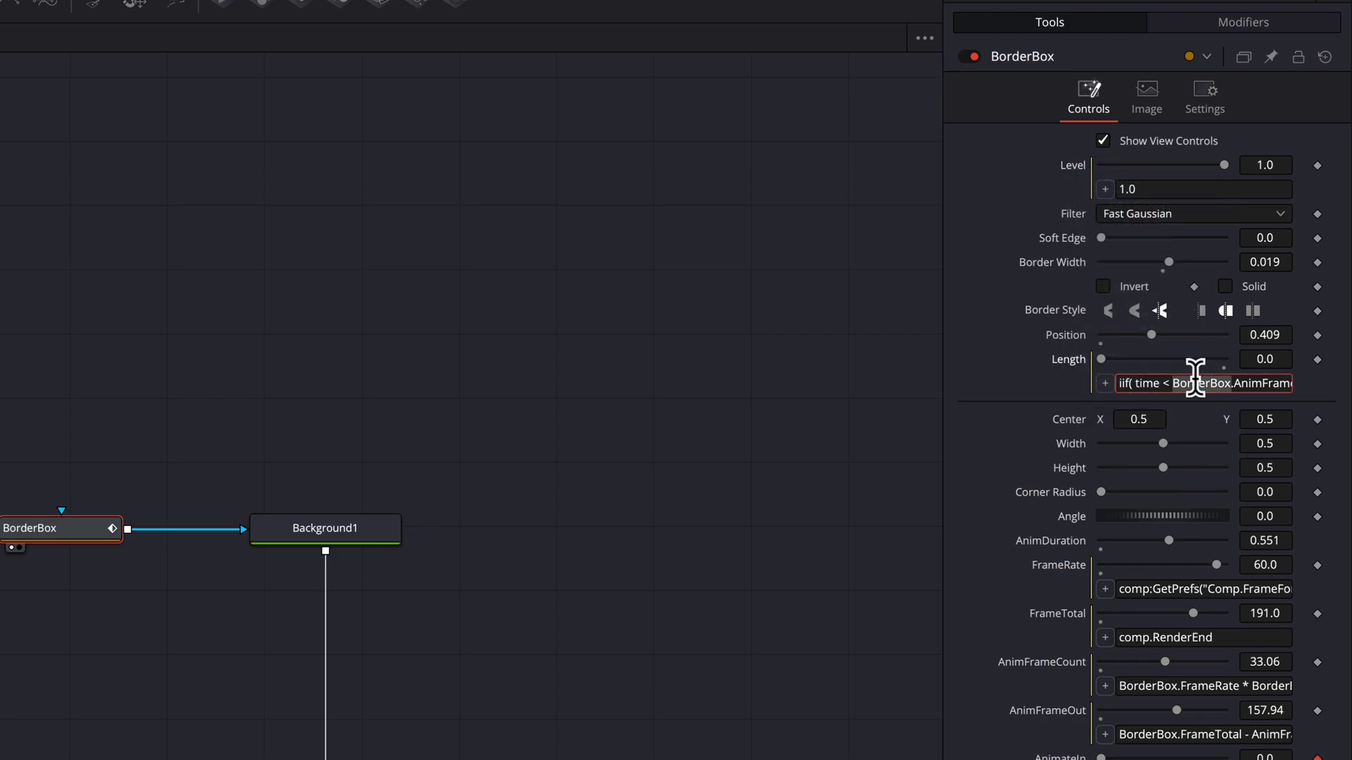
click(1188, 189)
key(ctrl+v)
key(Tab)
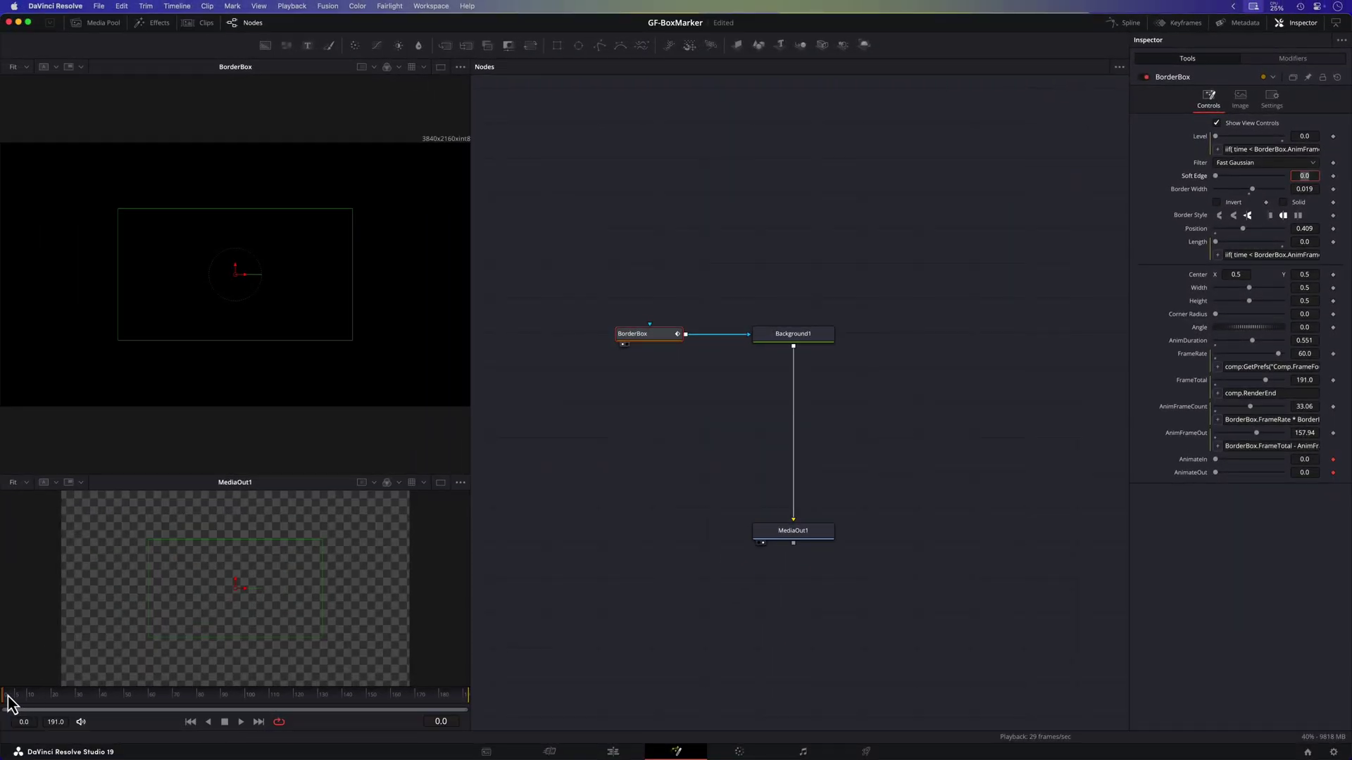
drag(8, 697, 436, 702)
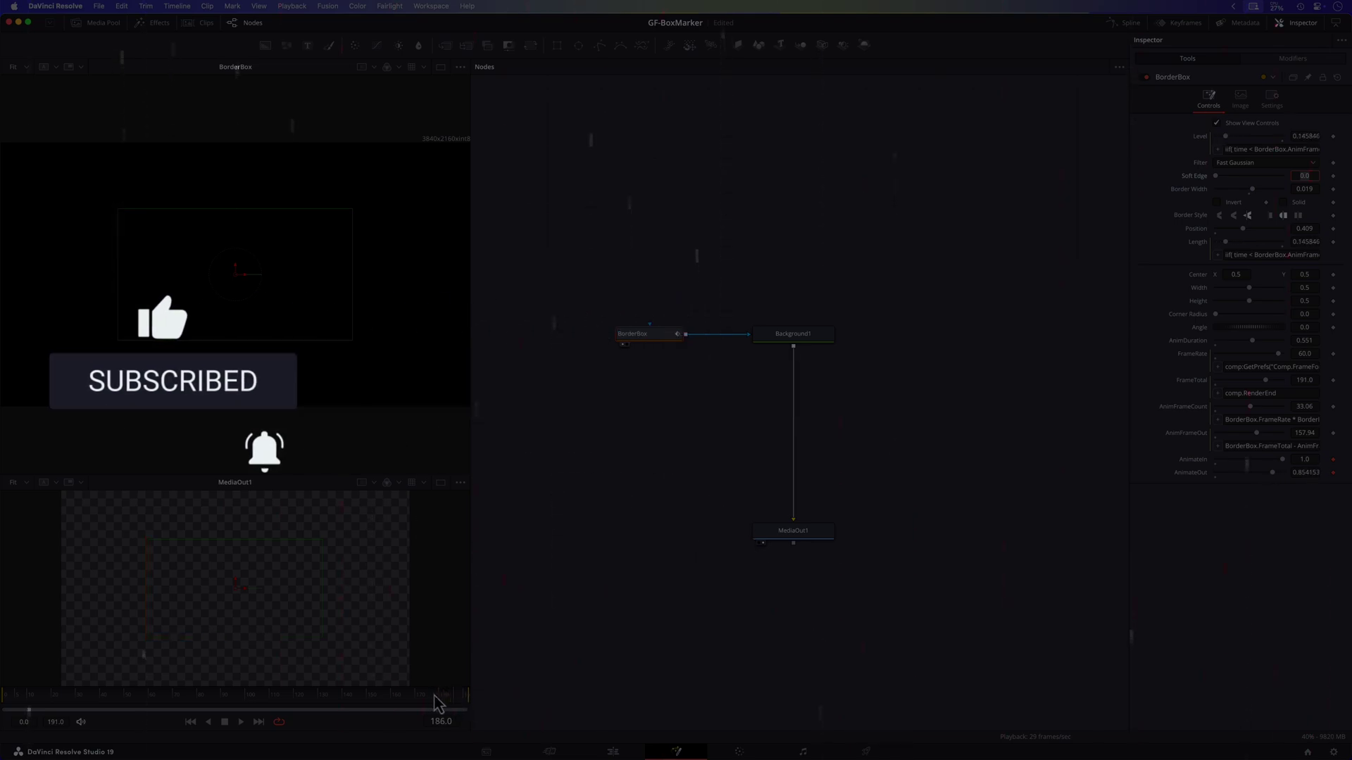